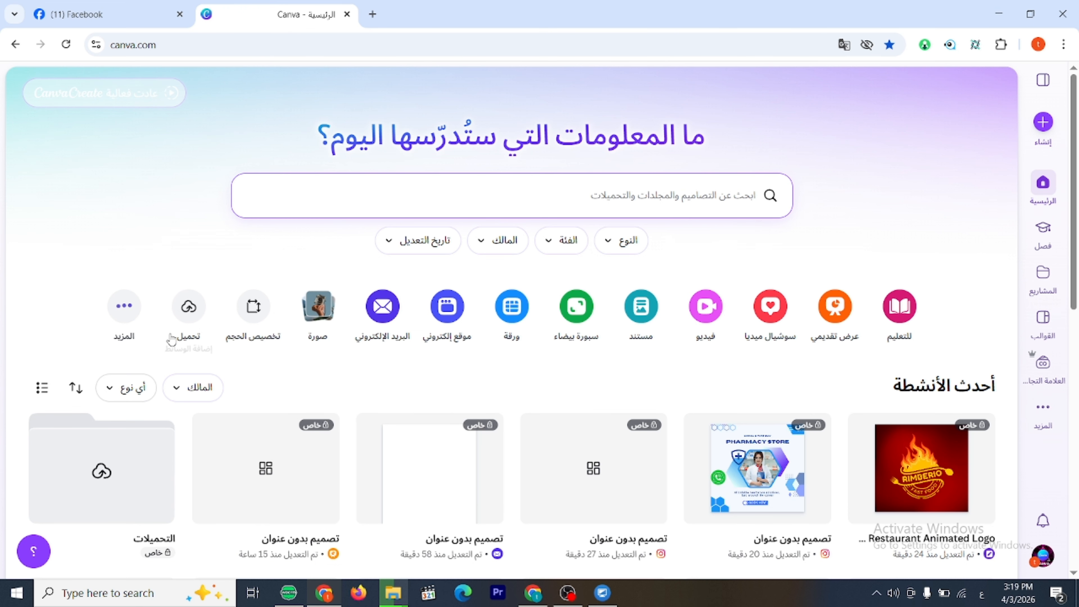
# Create a new blank design with a custom size of 1080 × 1080 pixels.
pyautogui.click(254, 315)
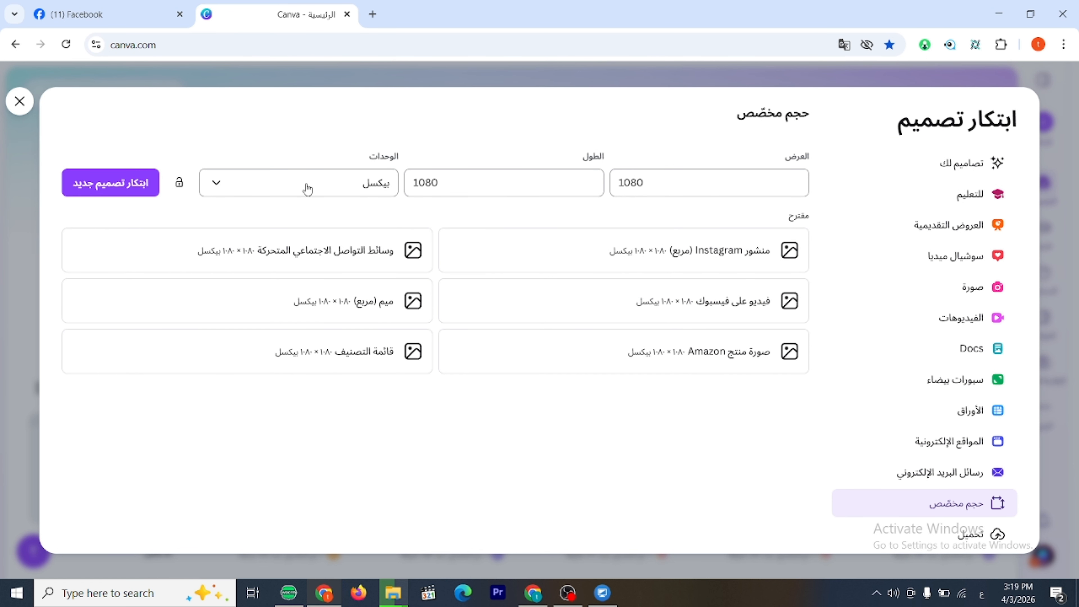
pyautogui.click(119, 182)
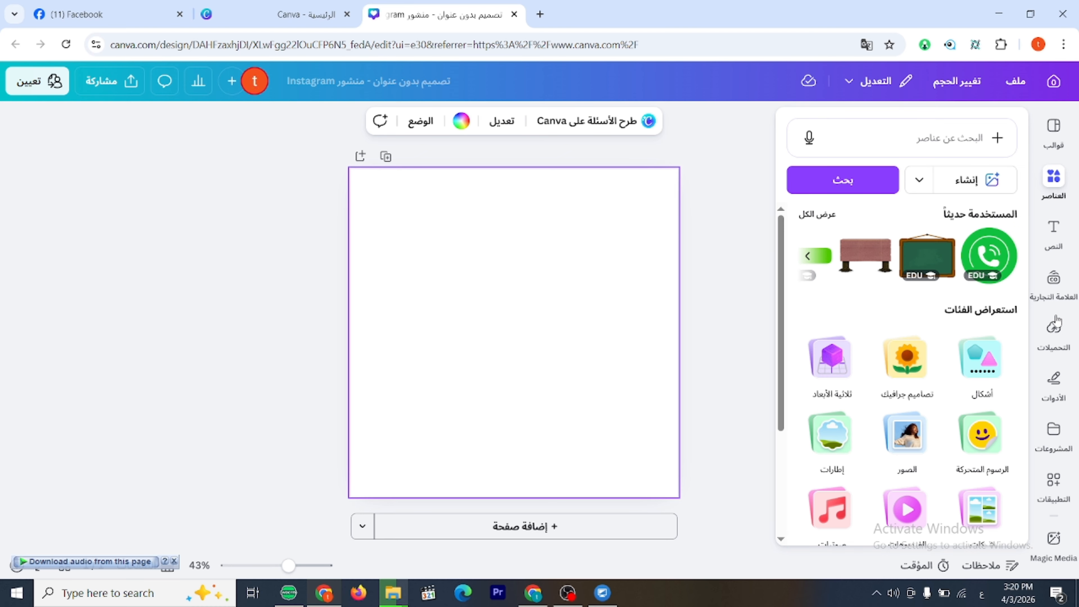
# Add a text box reading "صلي على النبي" and move it slightly above the page centre.
pyautogui.click(1061, 236)
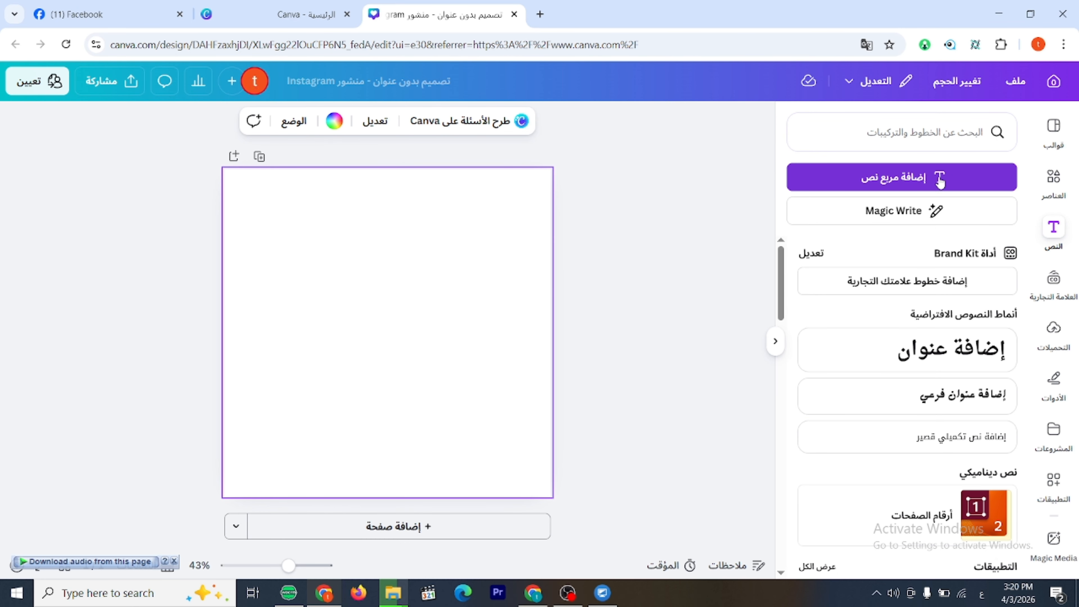
pyautogui.click(925, 182)
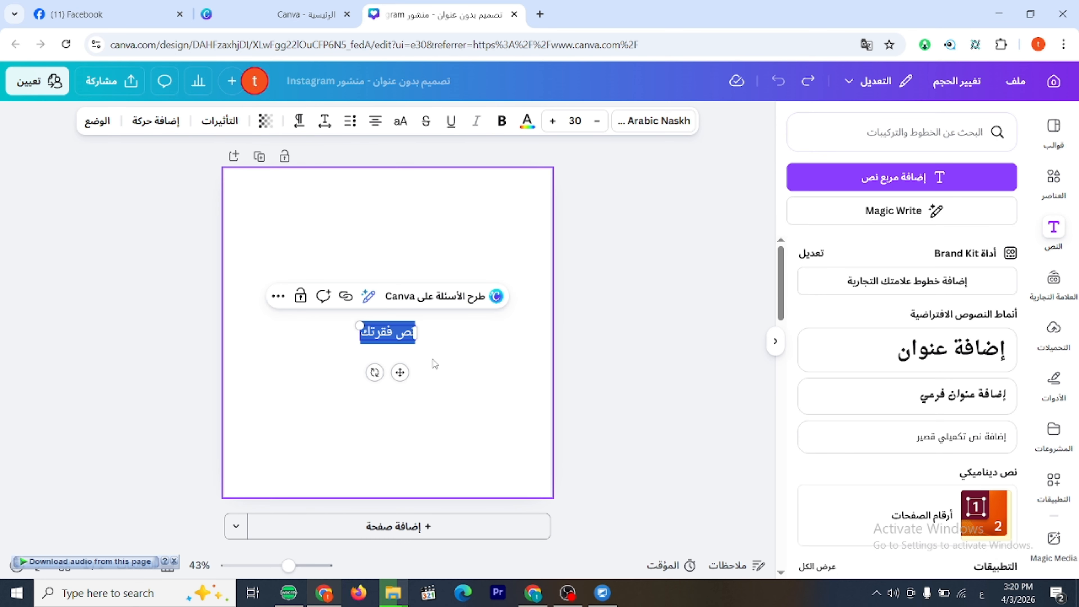
pyautogui.write('ص')
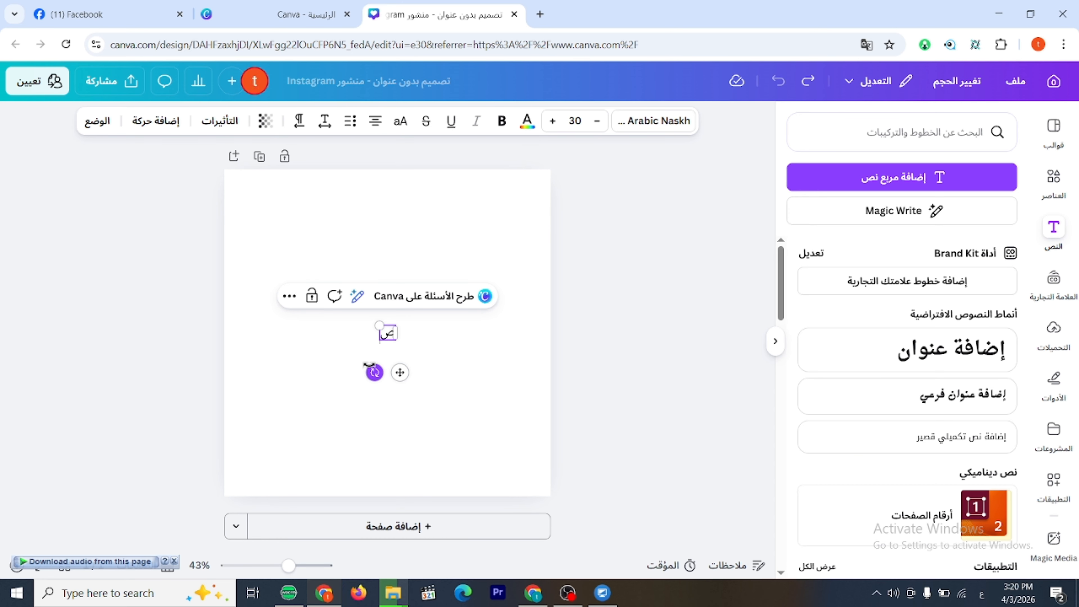
pyautogui.write('لي ع')
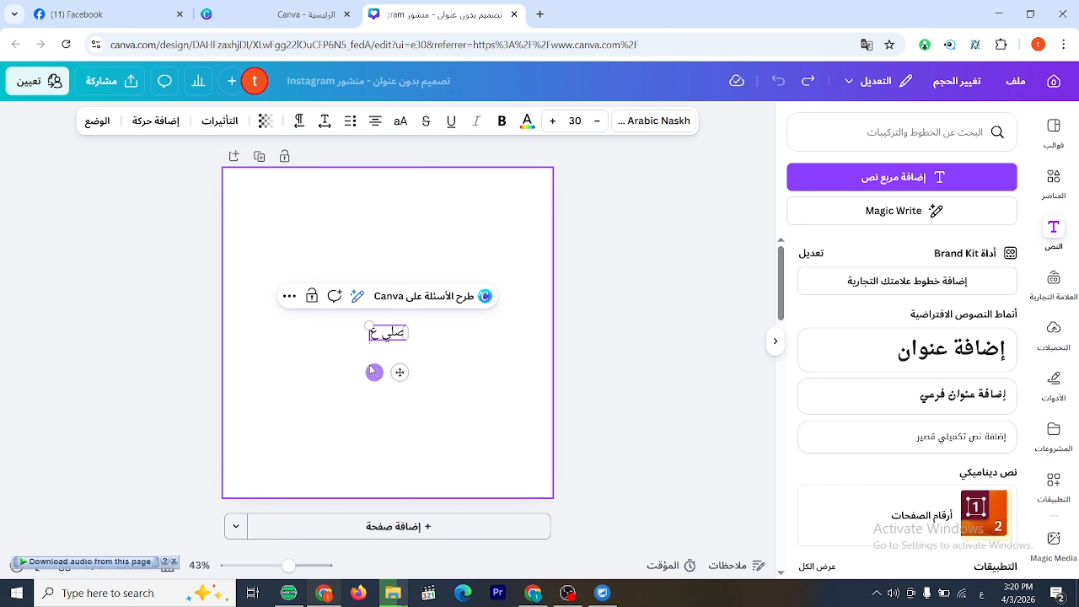
pyautogui.write('لى النبي')
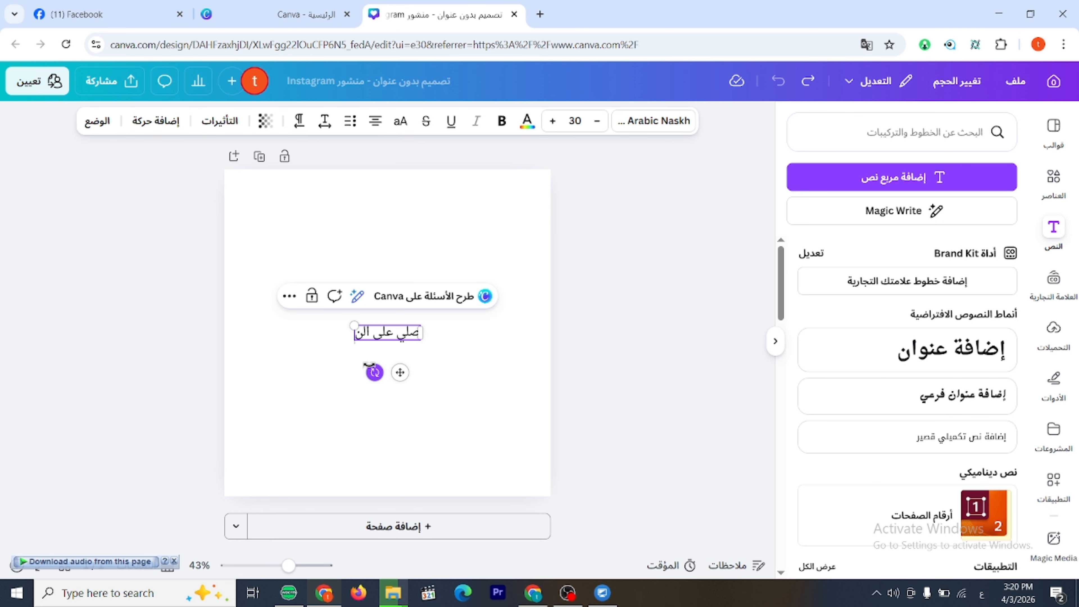
pyautogui.click(670, 322)
pyautogui.moveTo(422, 334)
pyautogui.mouseDown()
pyautogui.moveTo(429, 294)
pyautogui.moveTo(433, 324)
pyautogui.mouseUp()
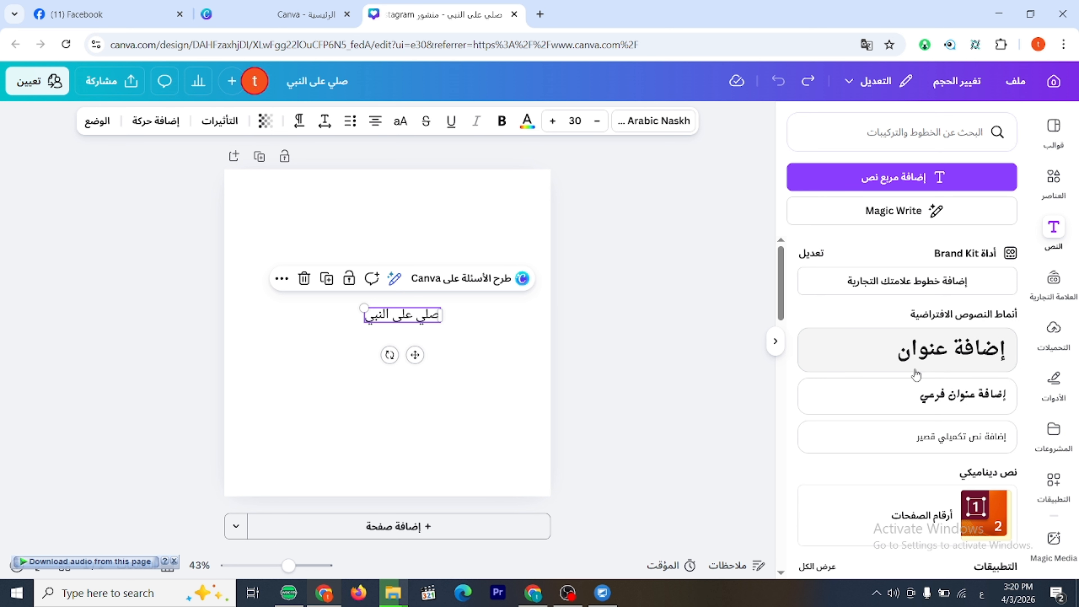
# Try the recently used fonts XB Titre and Balabeloo on the text.
pyautogui.click(667, 126)
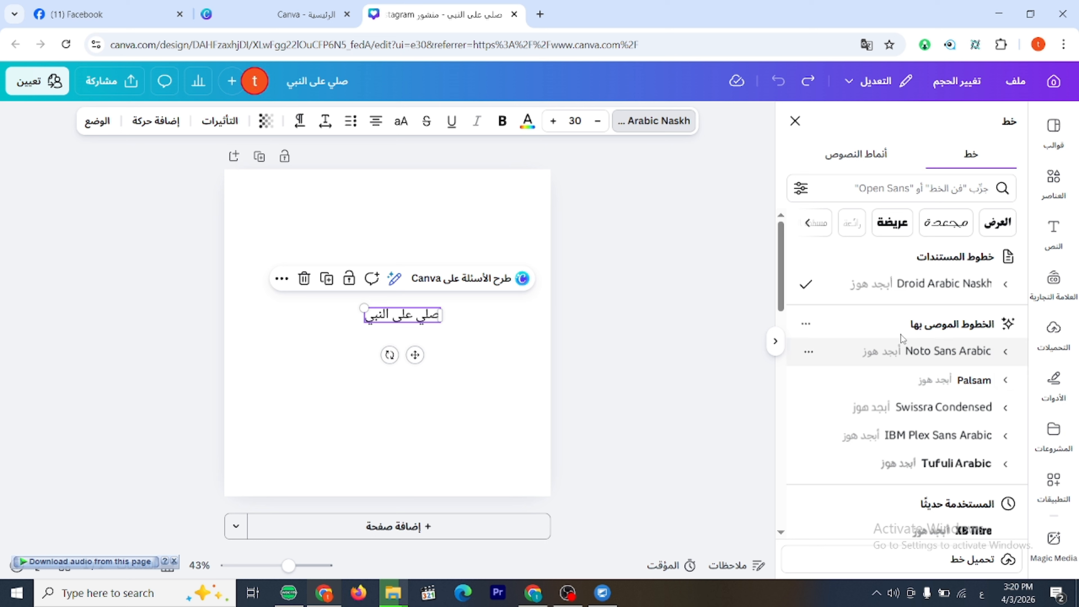
pyautogui.scroll(-3, 973, 406)
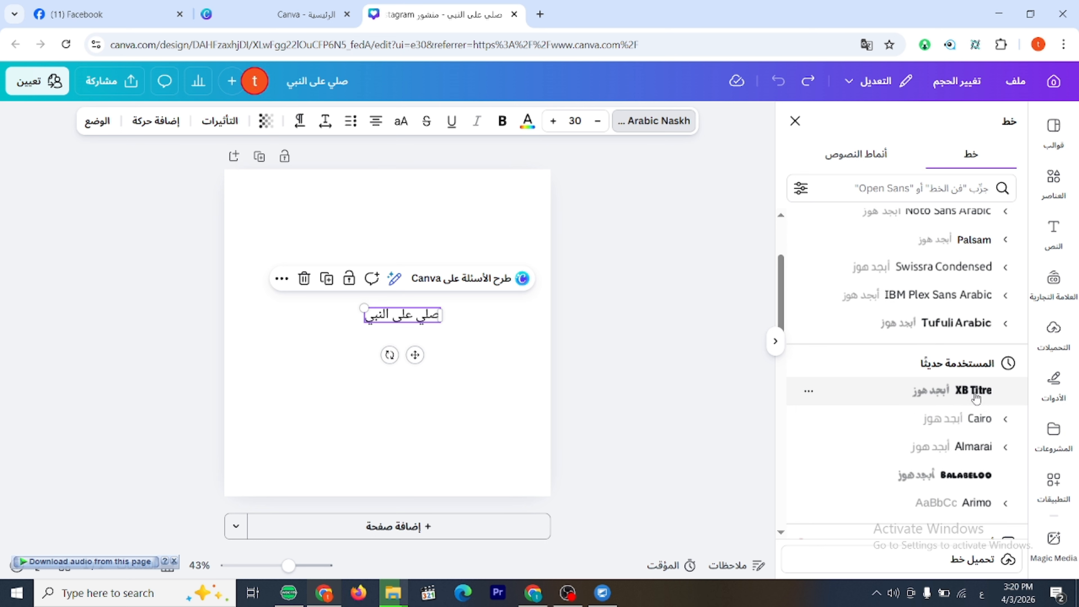
pyautogui.click(976, 396)
pyautogui.click(966, 476)
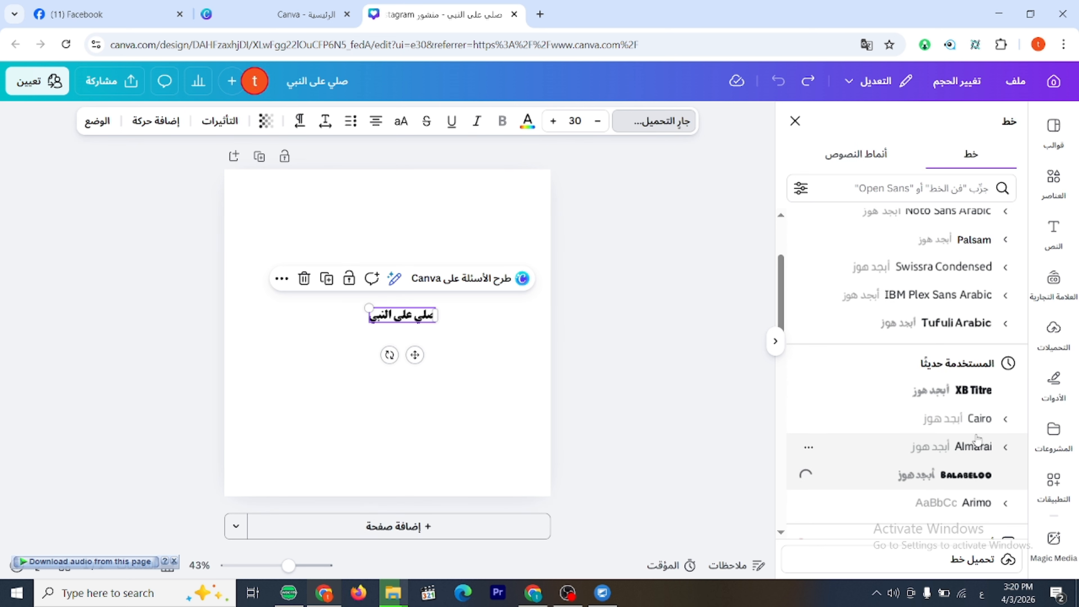
pyautogui.scroll(3, 906, 404)
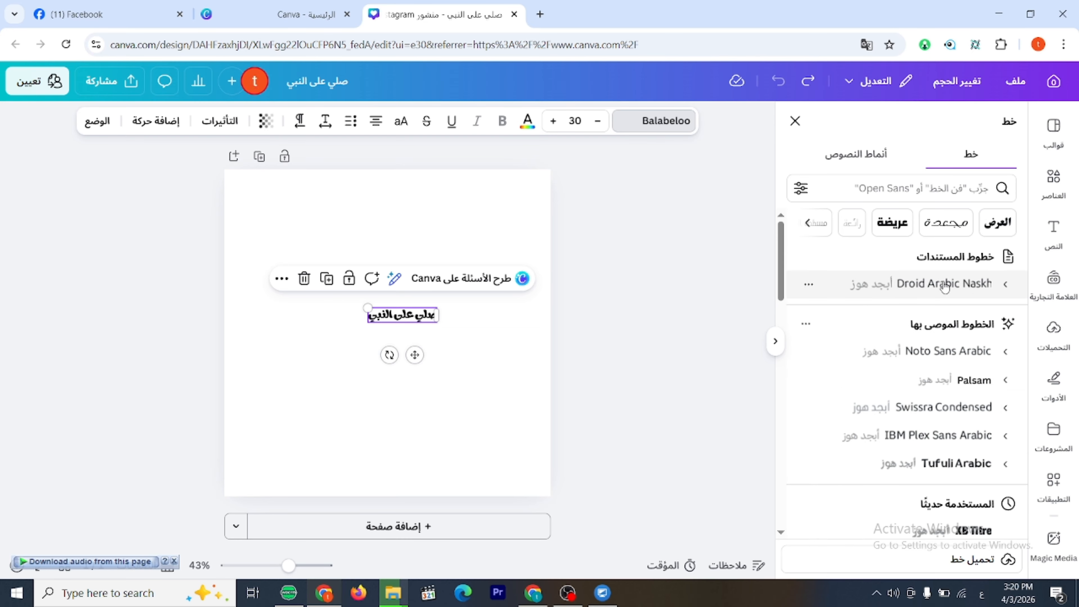
# Try the fonts Galaxy, Graffitica, HS Headline and Hudhud from the display (العرض) category on the text.
pyautogui.click(962, 230)
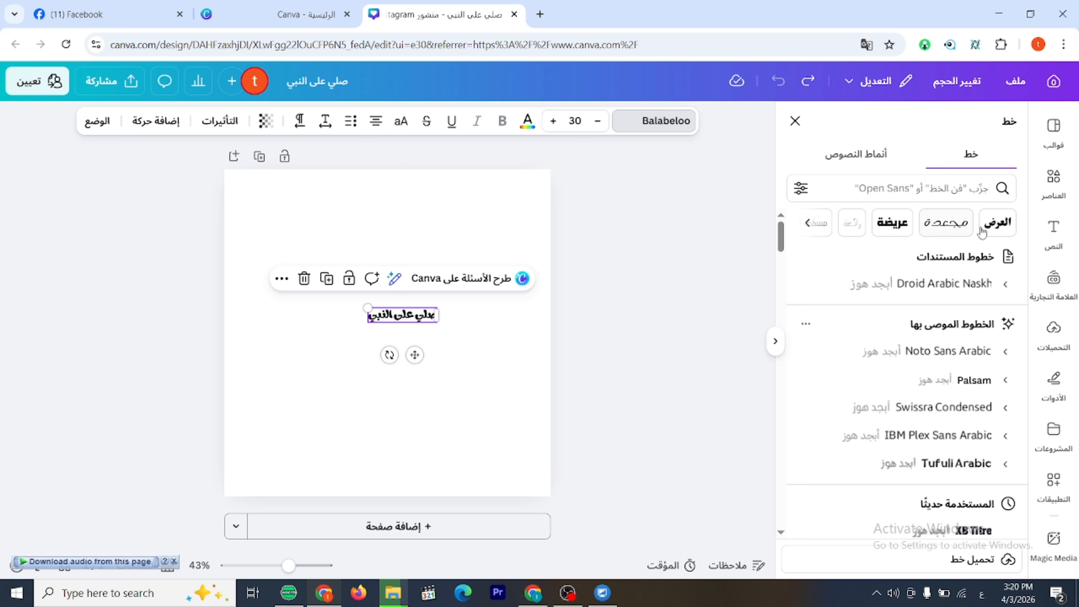
pyautogui.click(997, 224)
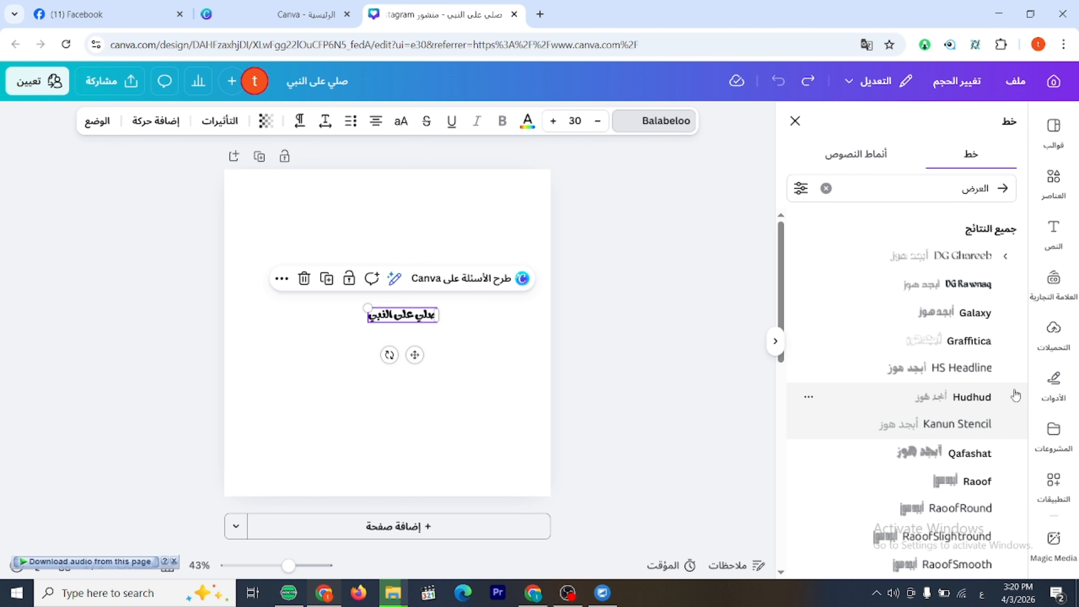
pyautogui.click(978, 312)
pyautogui.click(966, 346)
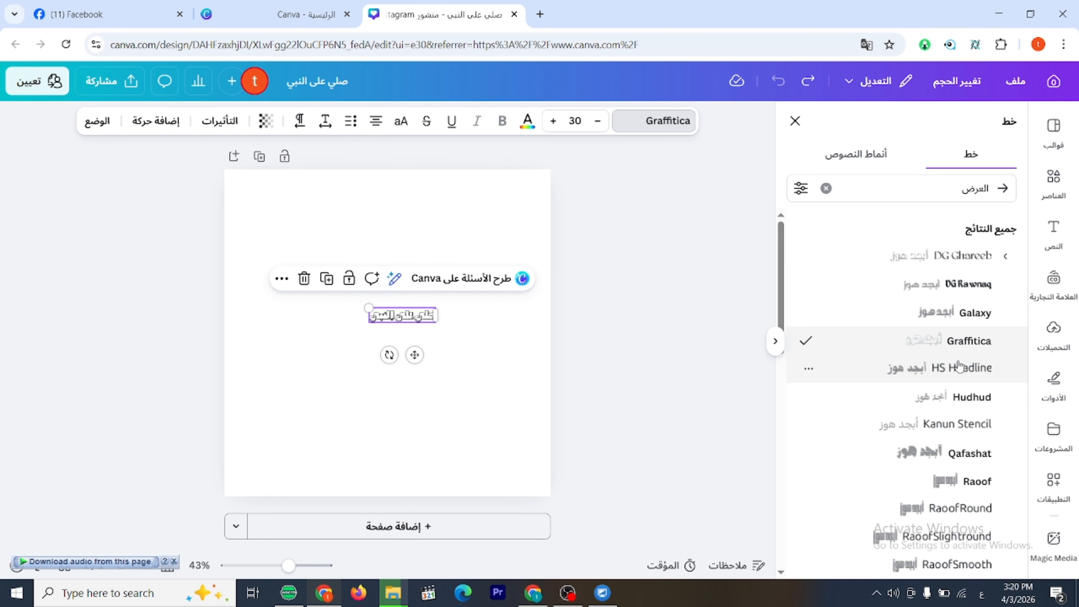
pyautogui.click(925, 375)
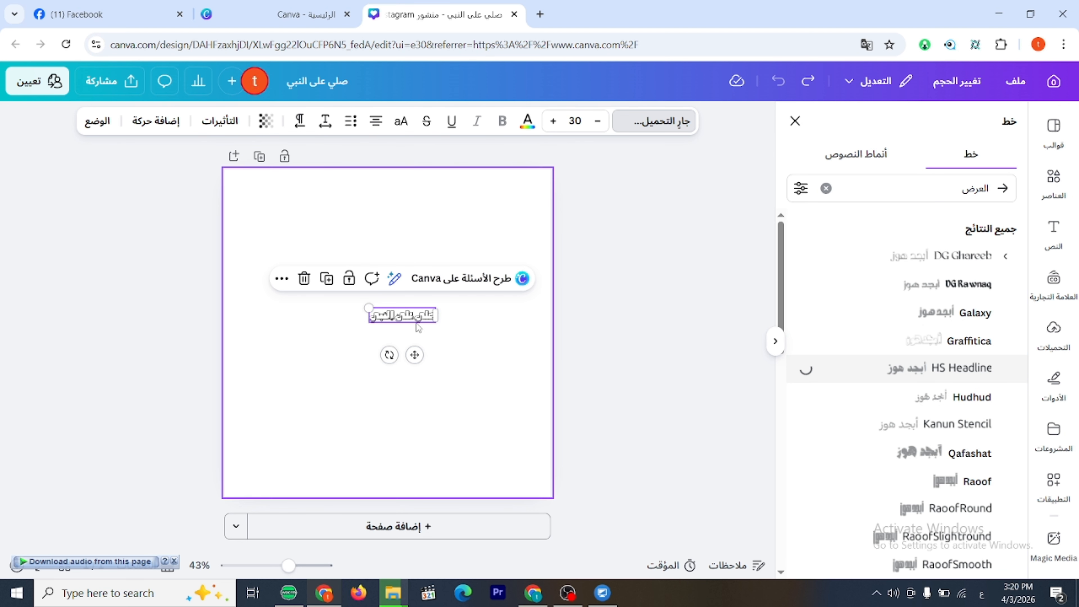
pyautogui.click(915, 397)
pyautogui.click(1003, 188)
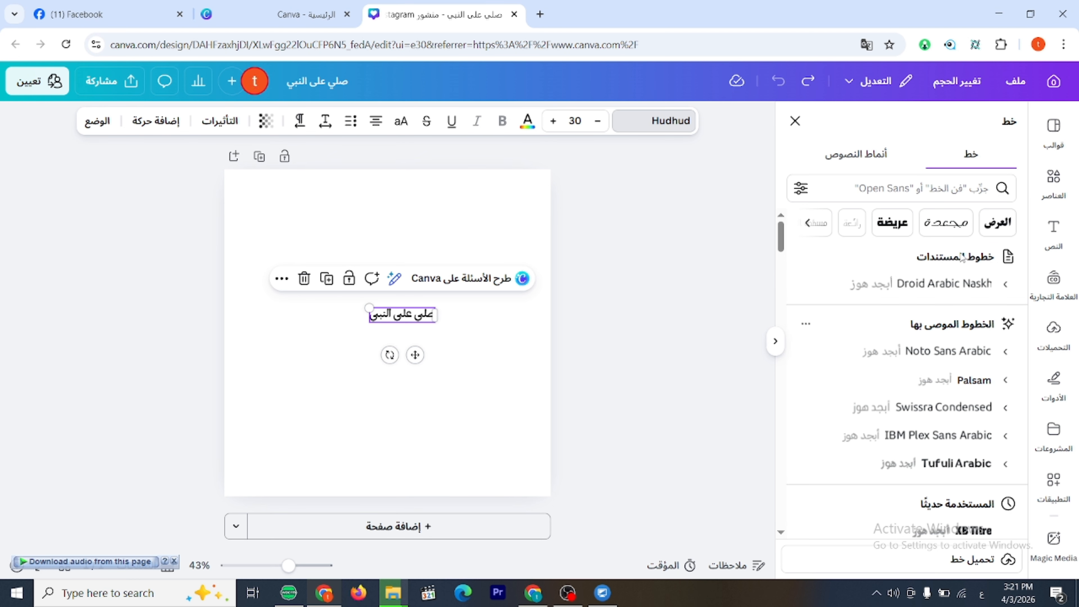
# Try Kacst Decorative, Ostorah, UKIJ Diwani Yantu and Zag Thin Drops from the curly (مجعدة) font category on the text.
pyautogui.click(951, 227)
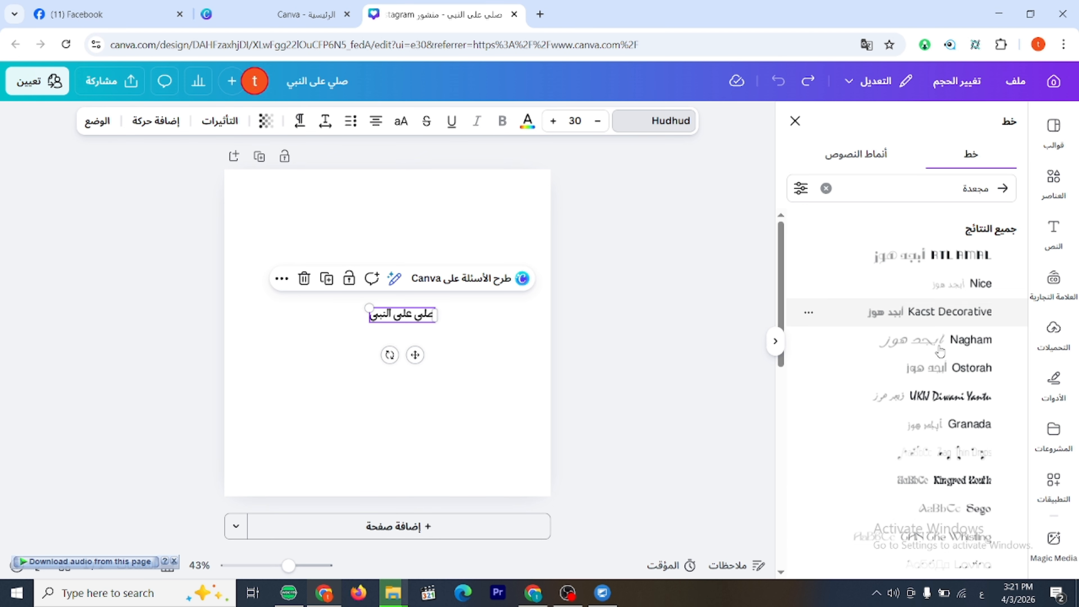
pyautogui.click(958, 321)
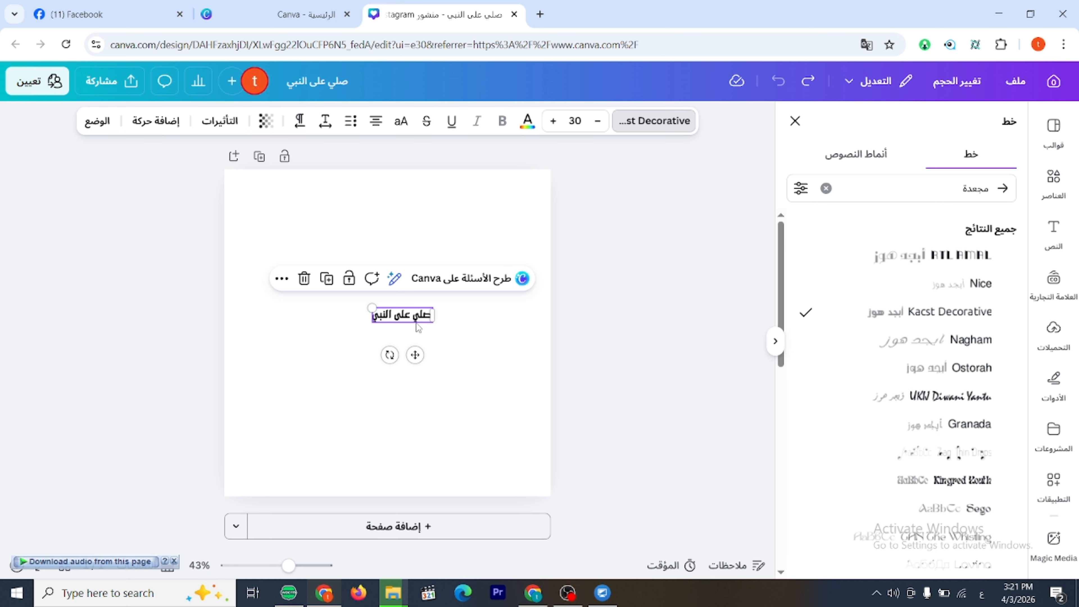
pyautogui.click(906, 377)
pyautogui.click(921, 403)
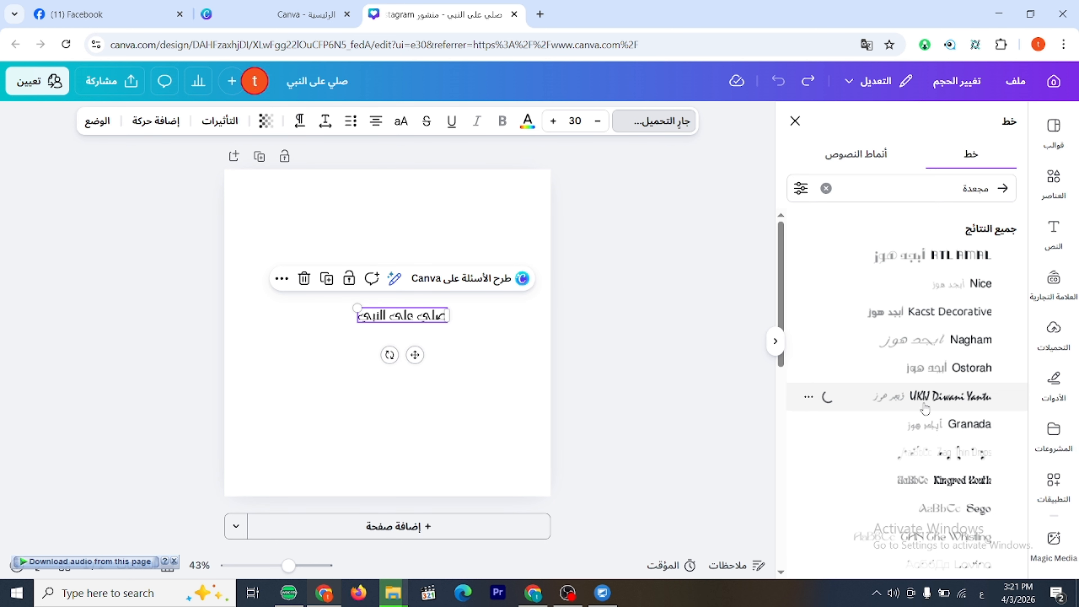
pyautogui.click(947, 448)
pyautogui.click(1002, 188)
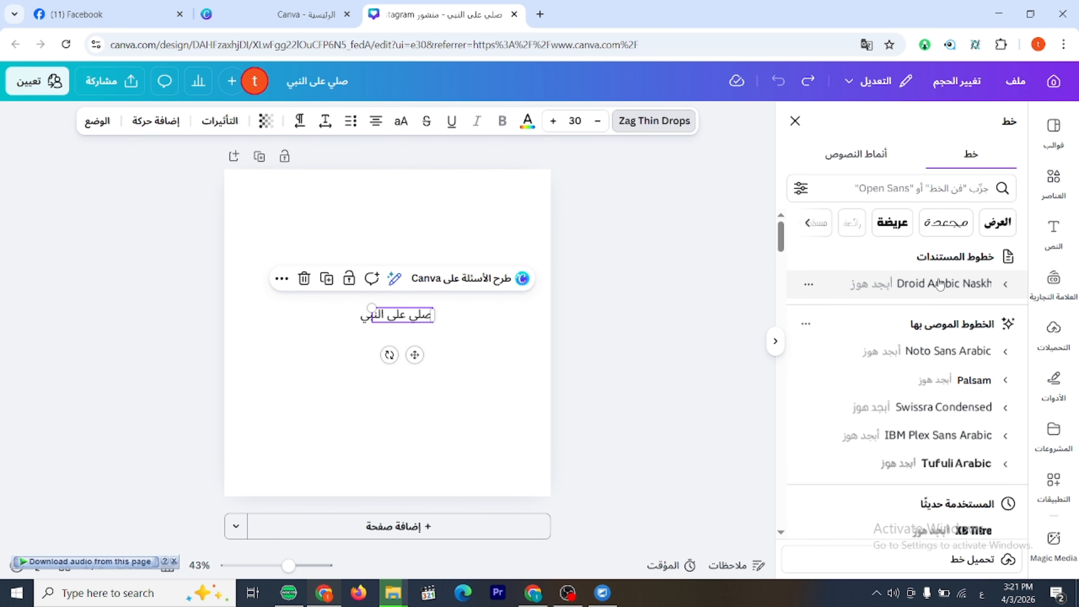
# Browse the display (العرض) fonts once more, then set the text's font to Droid Arabic Naskh.
pyautogui.click(996, 222)
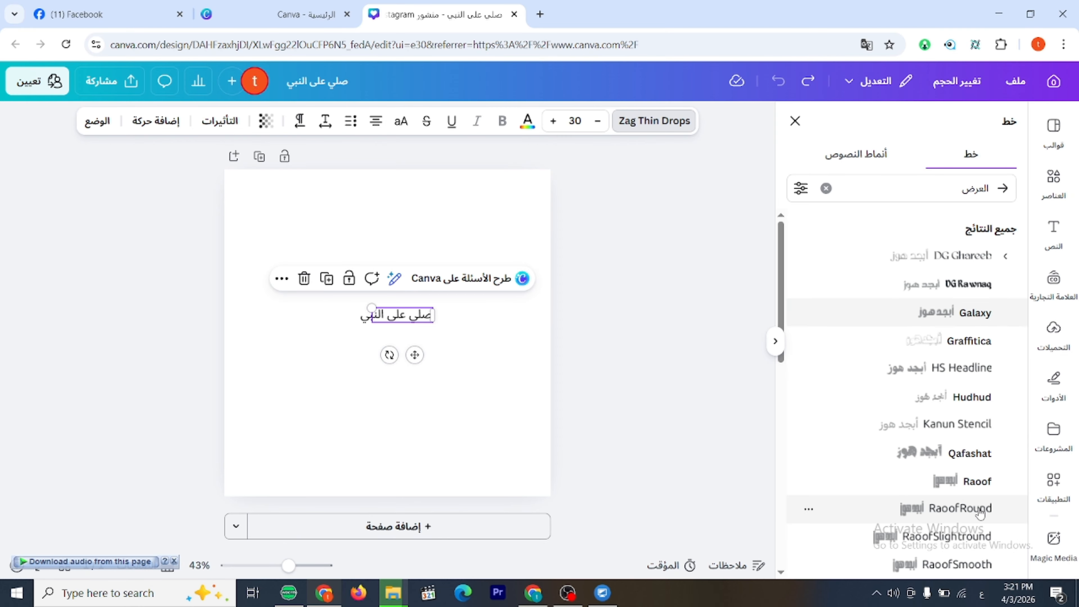
pyautogui.click(950, 293)
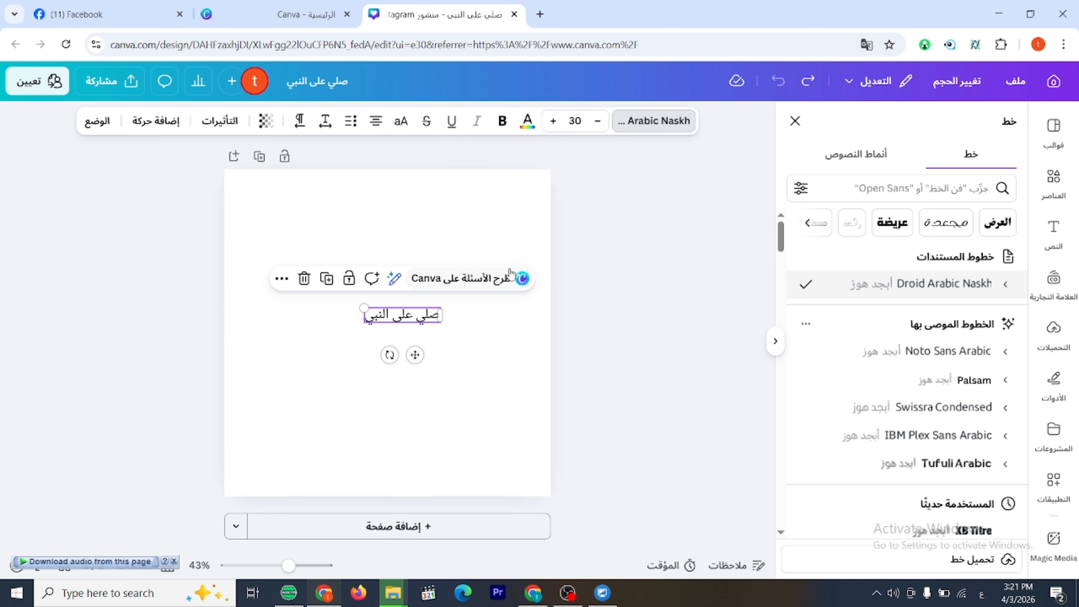
pyautogui.click(656, 343)
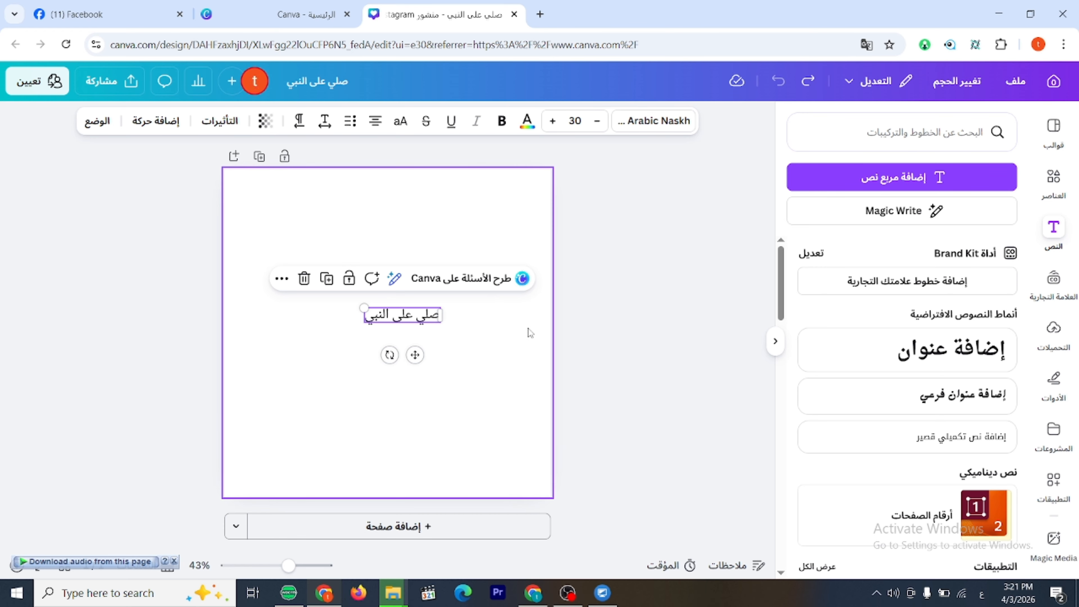
# Scale the text up to a font size of about 53.6, then reduce the size stepwise to 45.6.
pyautogui.moveTo(359, 303); pyautogui.dragTo(303, 278)
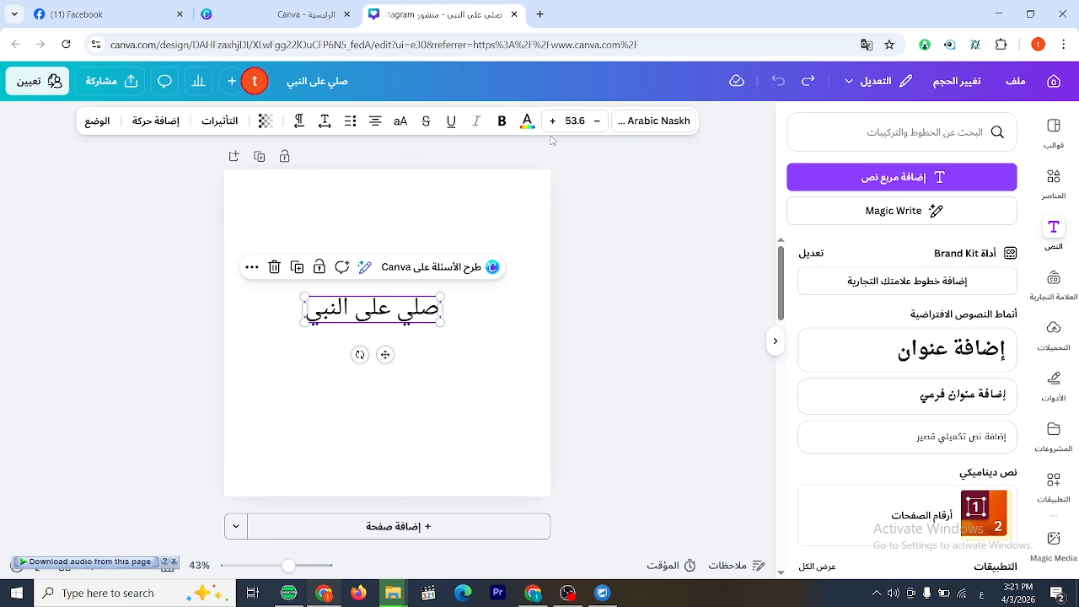
pyautogui.click(597, 122)
pyautogui.click(597, 121)
pyautogui.click(598, 122)
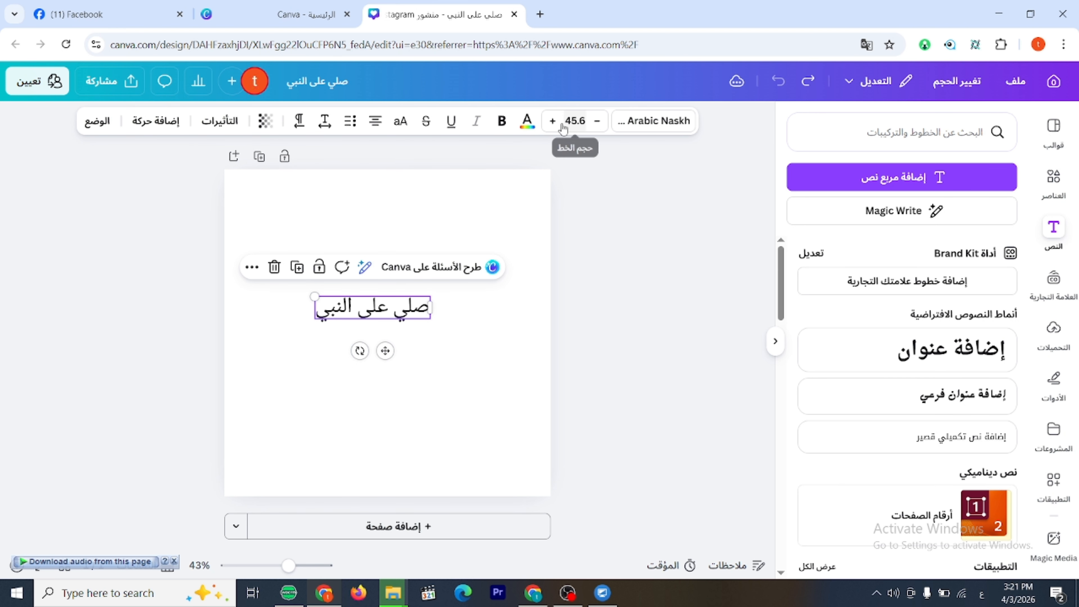
# Set the text's font size to 50, then scale it to about 55 and place it near the page centre.
pyautogui.click(576, 123)
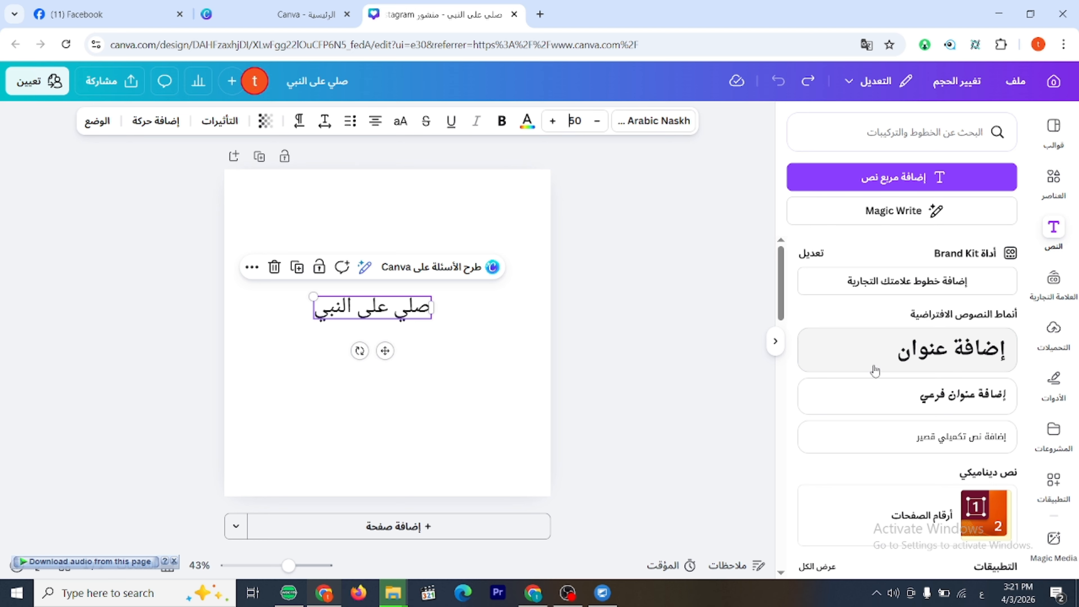
pyautogui.press('Return')
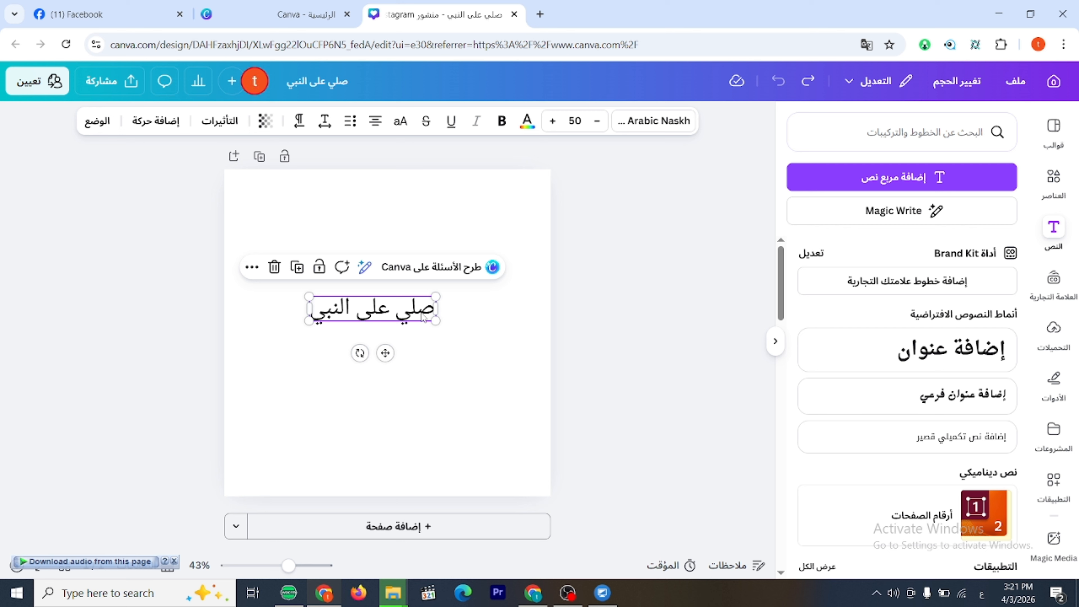
pyautogui.moveTo(436, 320); pyautogui.dragTo(429, 357)
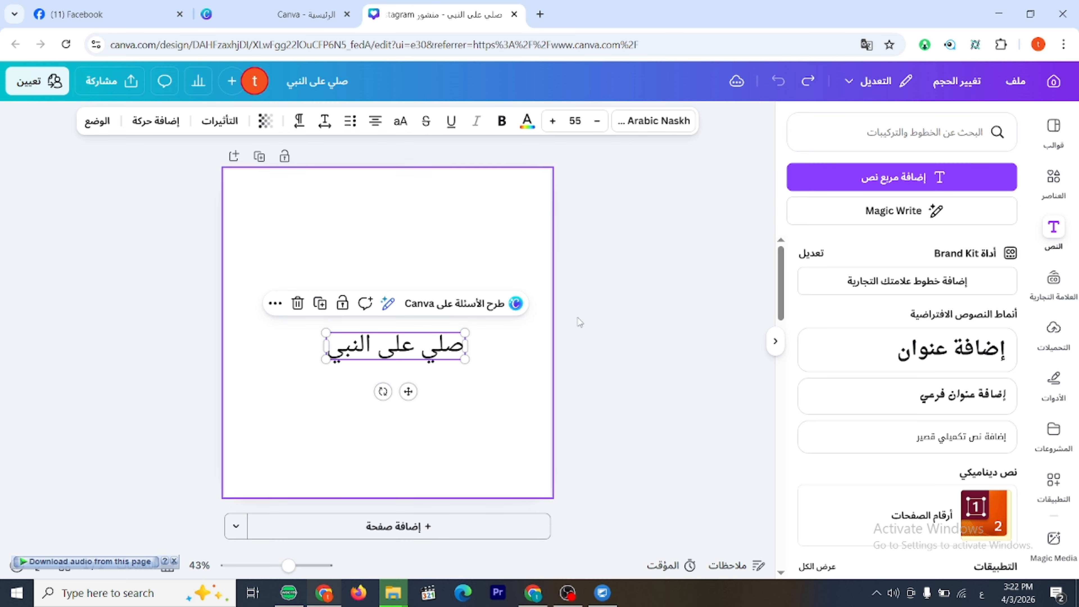
# Try coral red, blue, green and yellow solid colours on the text, then apply the default purple-to-red gradient.
pyautogui.click(528, 127)
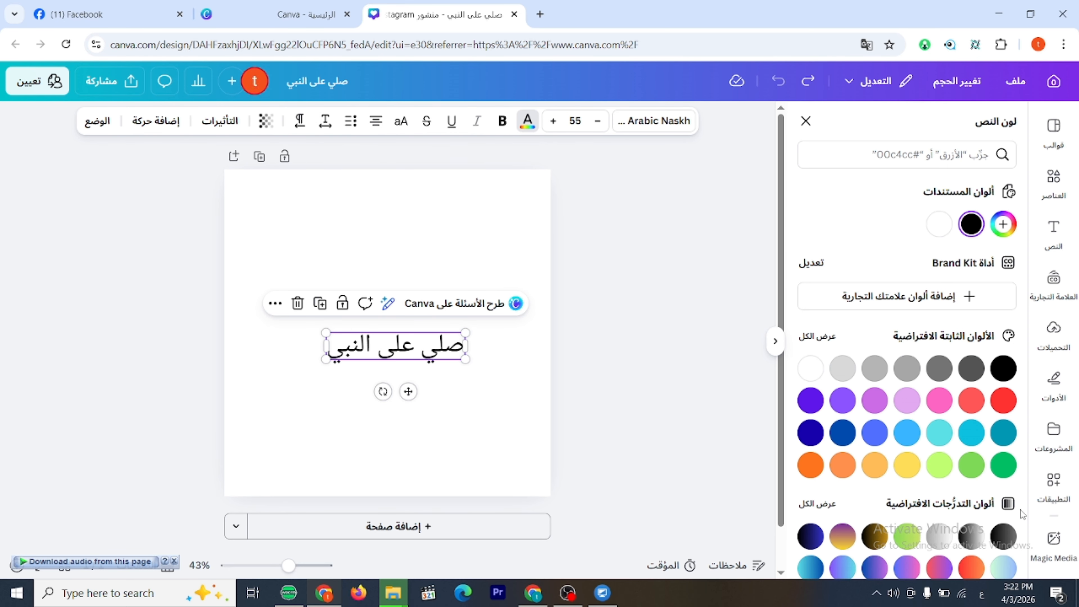
pyautogui.scroll(-1, 955, 432)
pyautogui.click(973, 355)
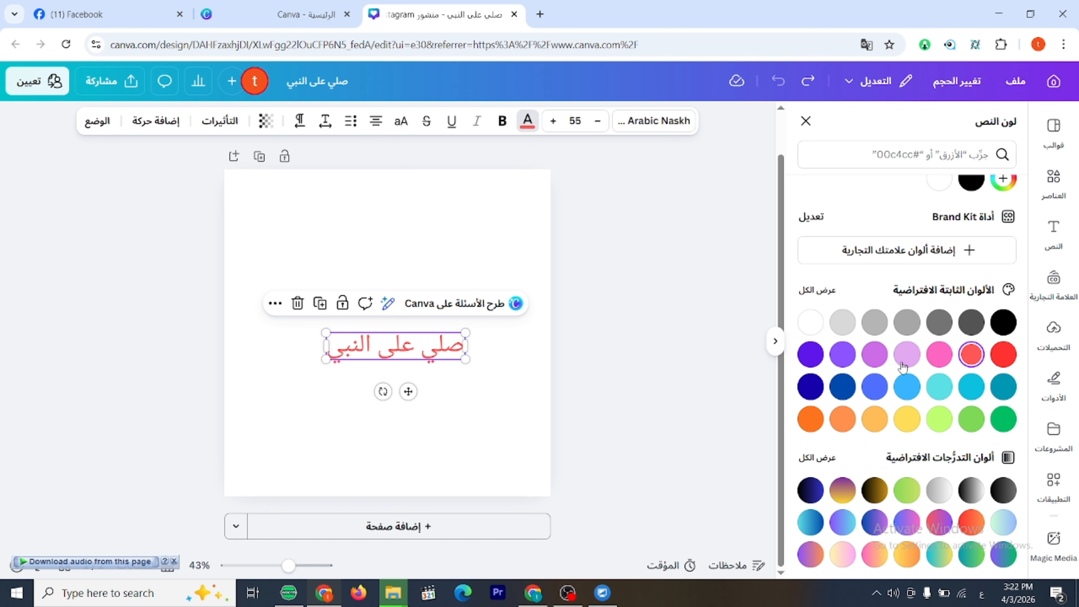
pyautogui.click(842, 386)
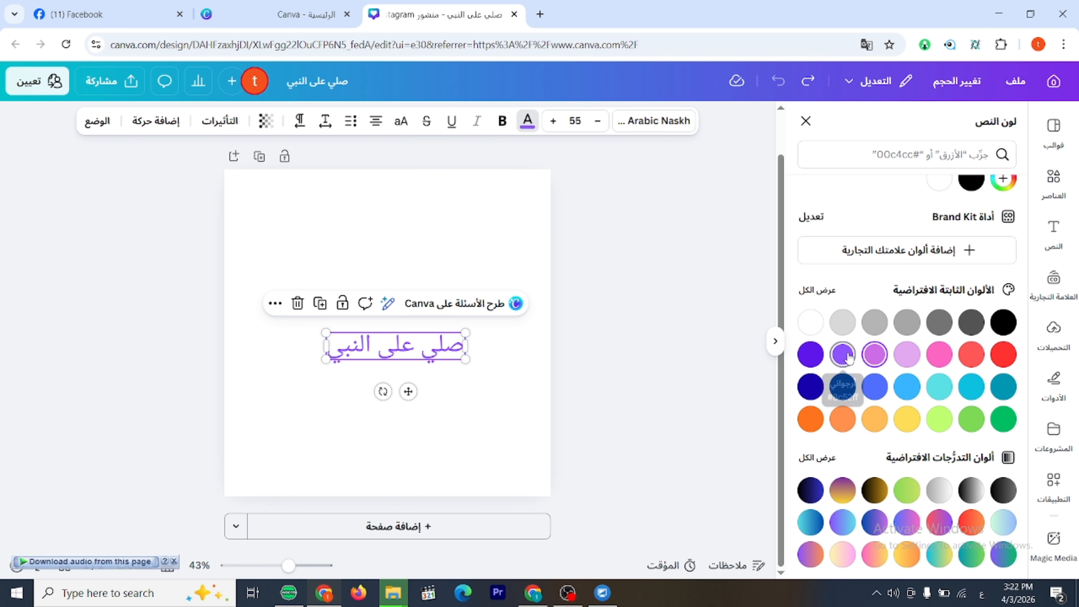
pyautogui.click(883, 390)
pyautogui.click(999, 418)
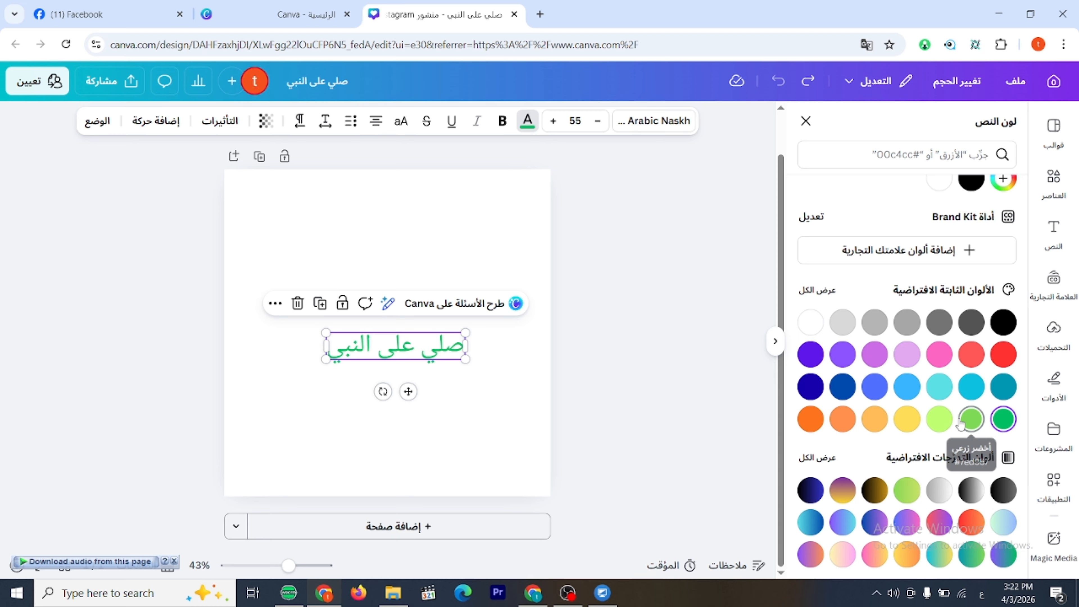
pyautogui.click(961, 423)
pyautogui.click(915, 427)
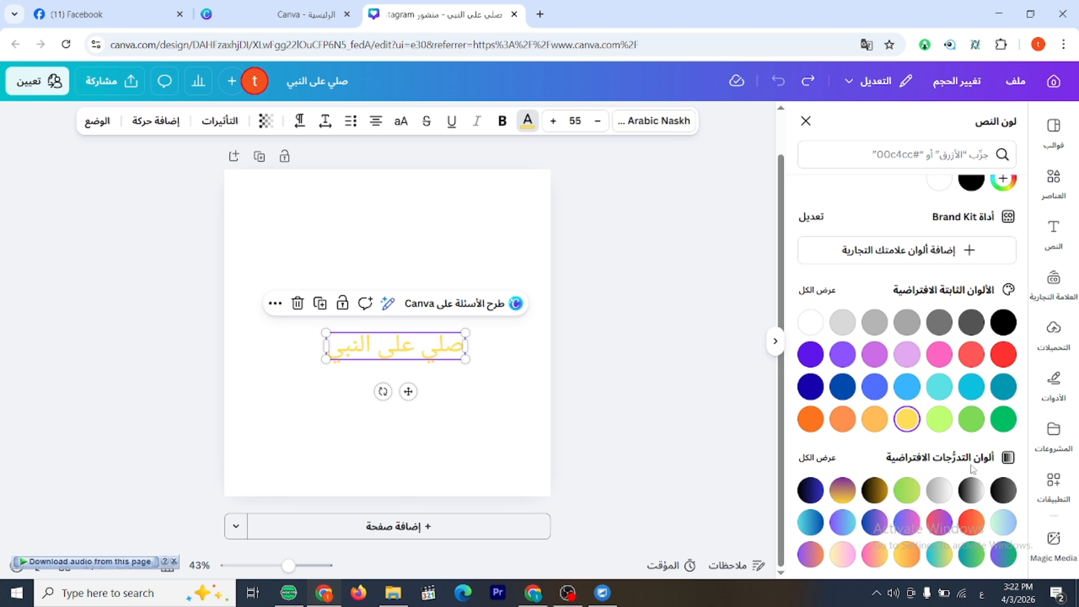
pyautogui.click(944, 526)
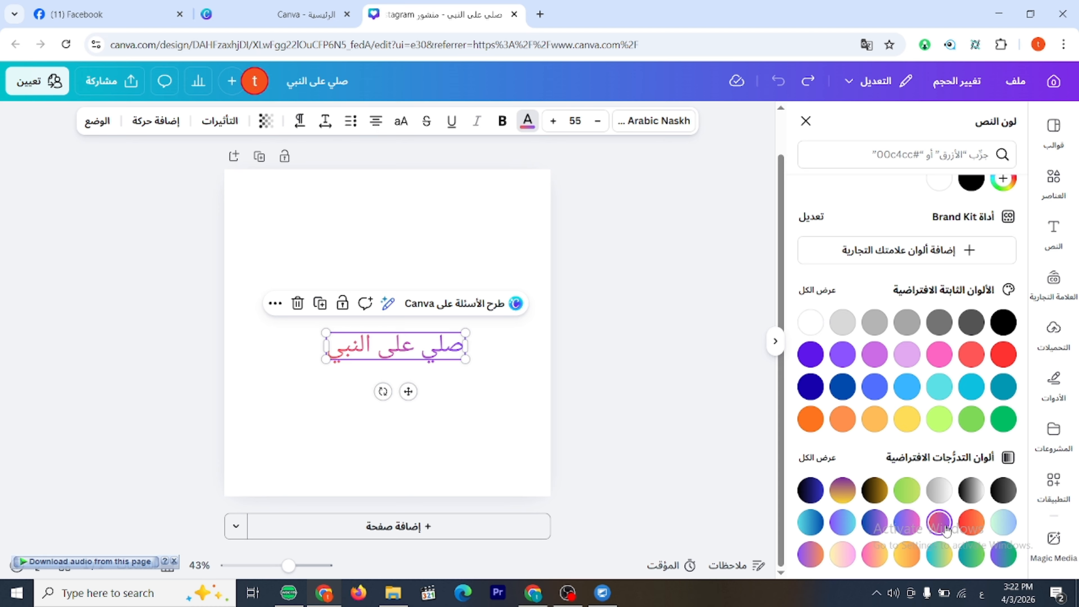
# Try the default blue, green-to-purple and single-hue green gradients on the text, then apply the single-hue gold gradient.
pyautogui.click(810, 523)
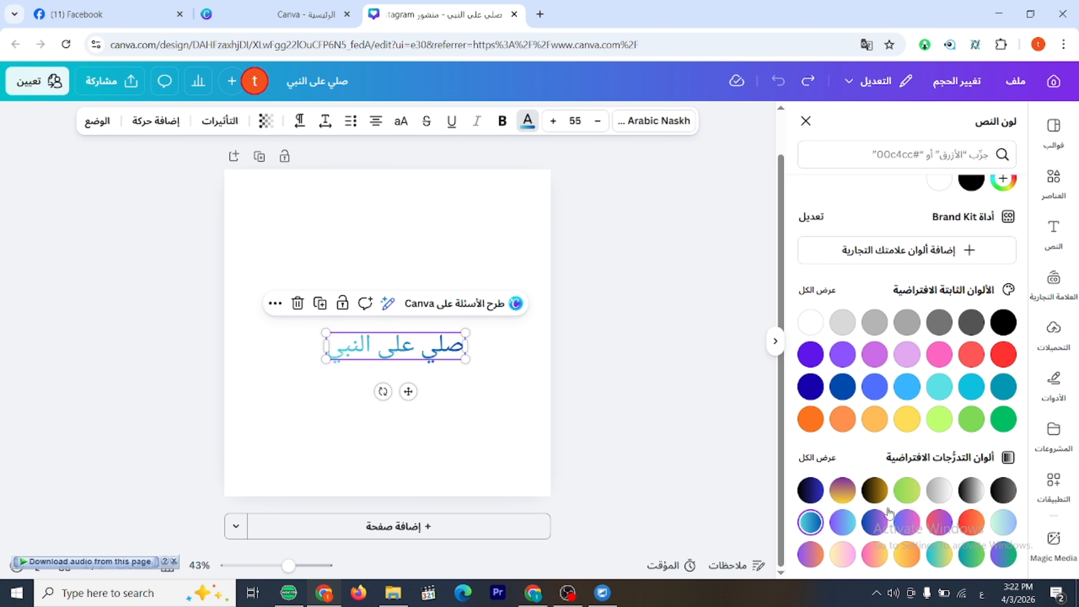
pyautogui.click(999, 557)
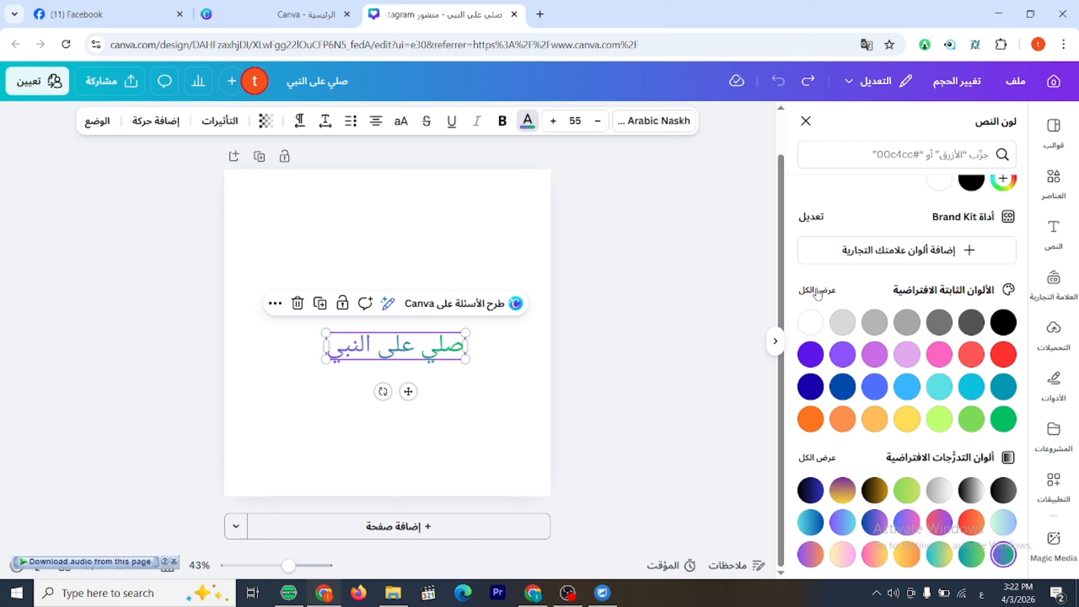
pyautogui.click(816, 459)
pyautogui.scroll(-1, 910, 429)
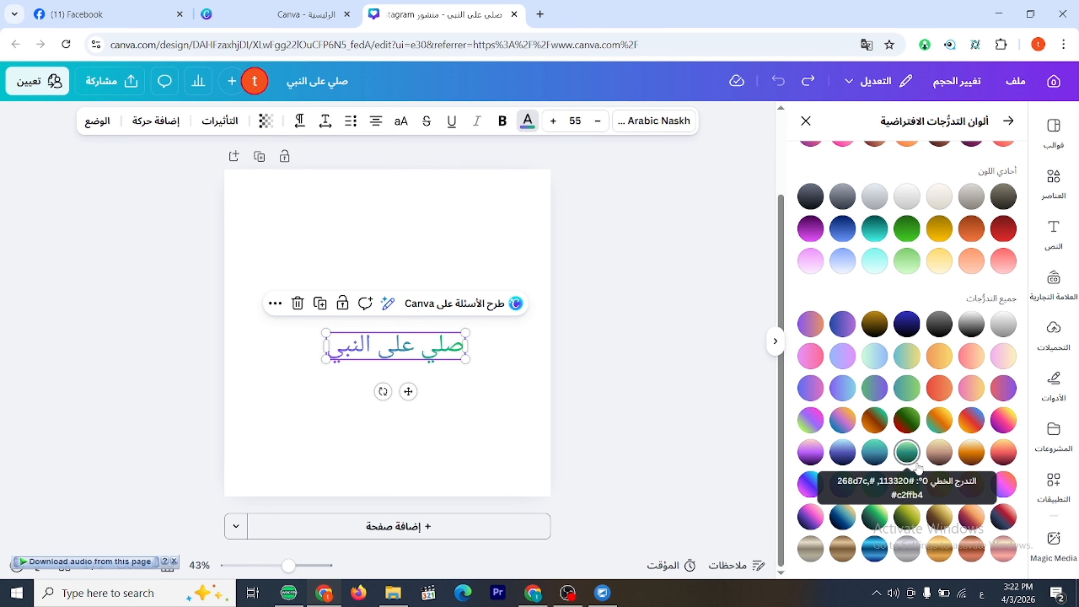
pyautogui.scroll(1, 922, 447)
pyautogui.click(917, 336)
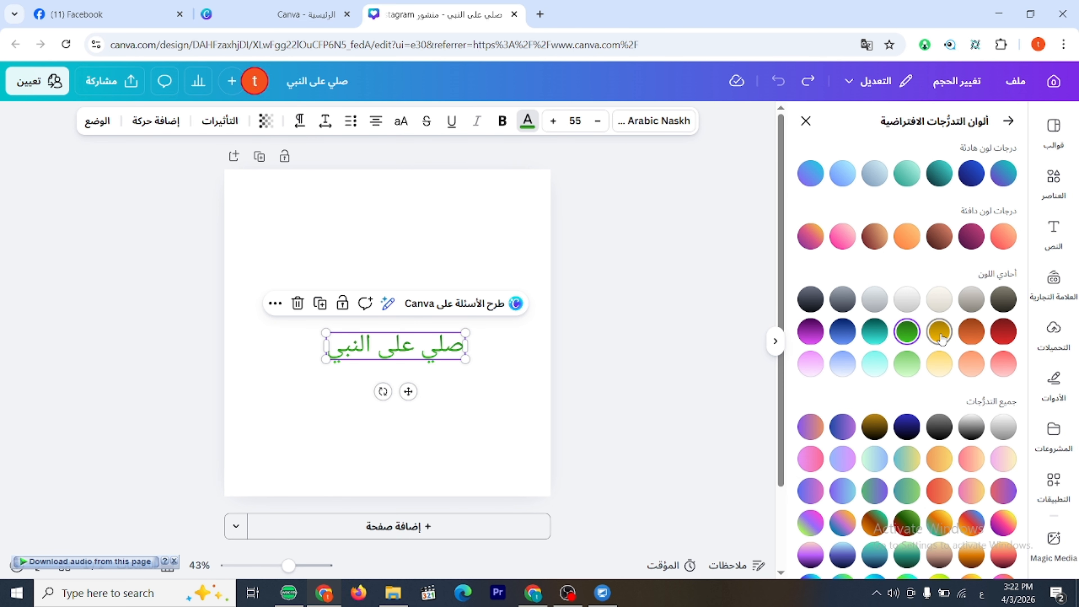
pyautogui.click(939, 333)
pyautogui.click(805, 121)
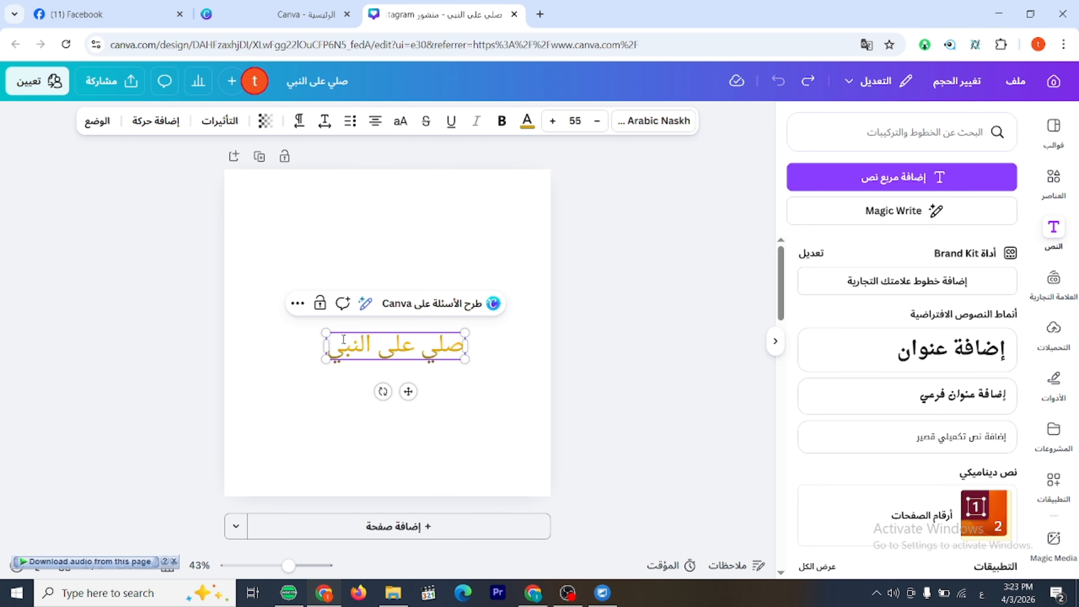
# Scale the text up to a font size of about 76.6, then toggle its bold formatting on and off.
pyautogui.moveTo(326, 332); pyautogui.dragTo(272, 322)
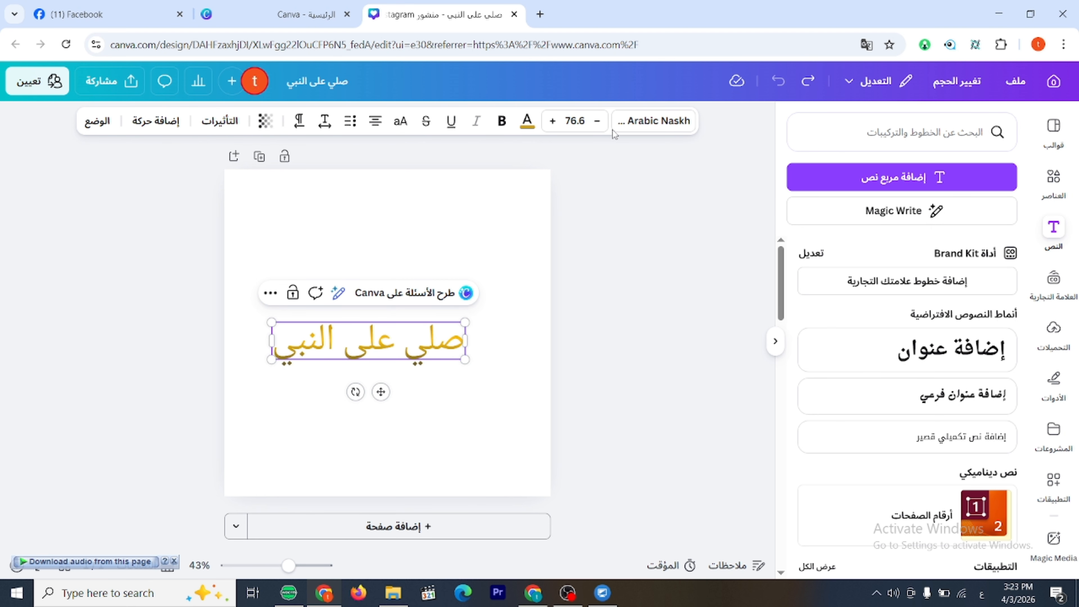
pyautogui.click(502, 121)
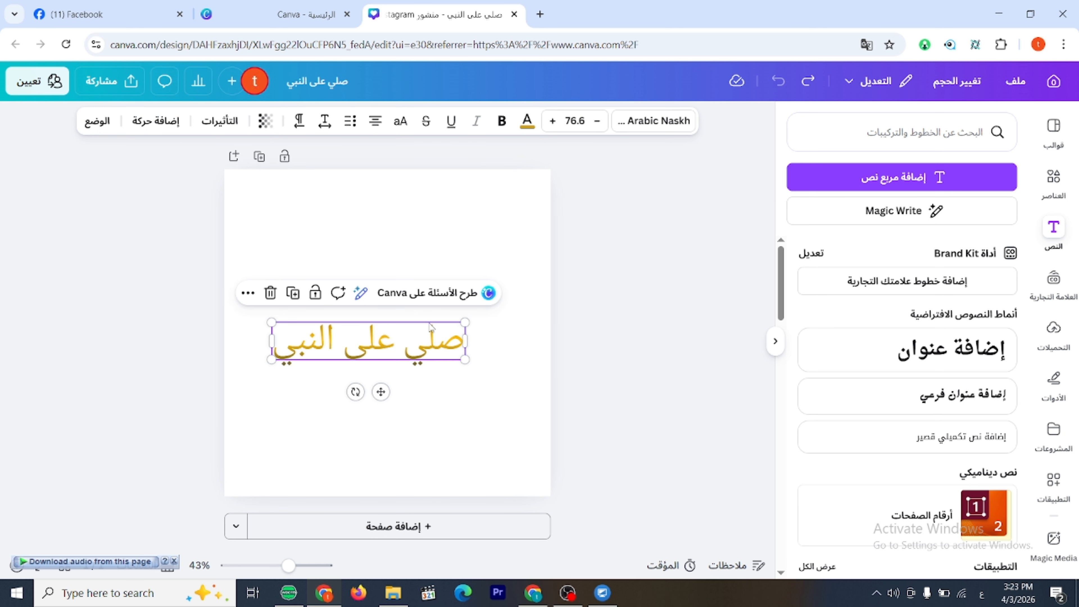
pyautogui.click(501, 122)
pyautogui.click(502, 122)
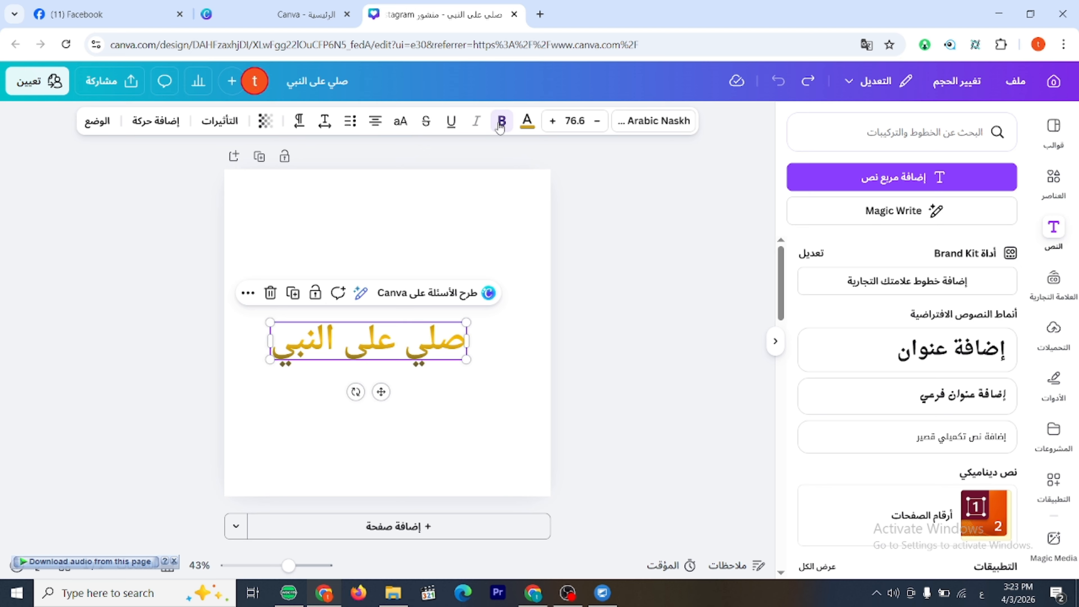
pyautogui.click(501, 122)
pyautogui.click(500, 123)
pyautogui.click(501, 122)
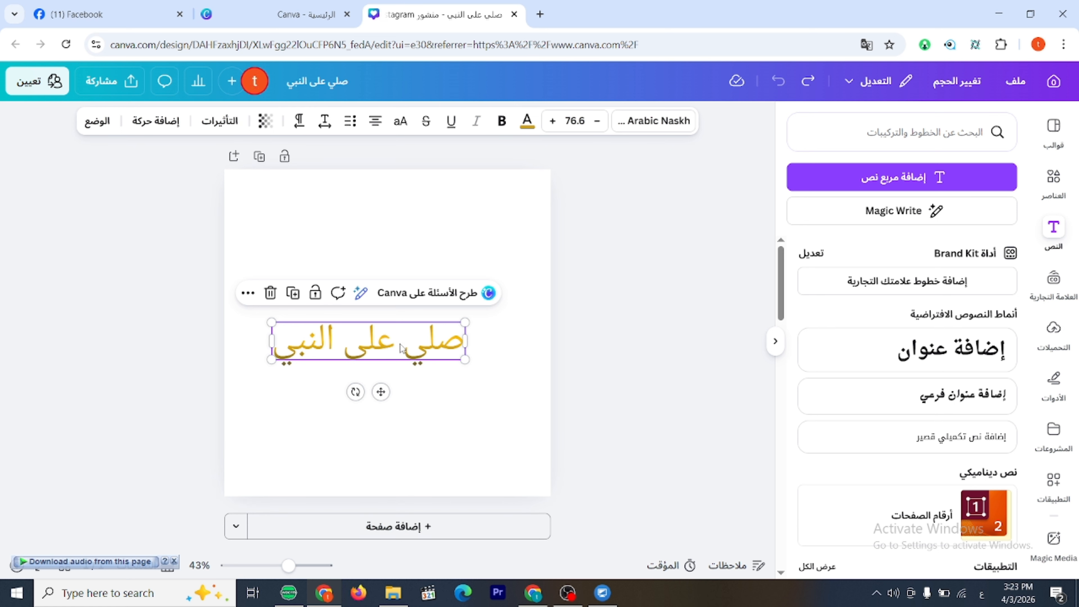
# Move the text slightly above the page centre, try the Noto Naskh Arabic font, then set the font to Lalezar.
pyautogui.moveTo(402, 347); pyautogui.dragTo(427, 331)
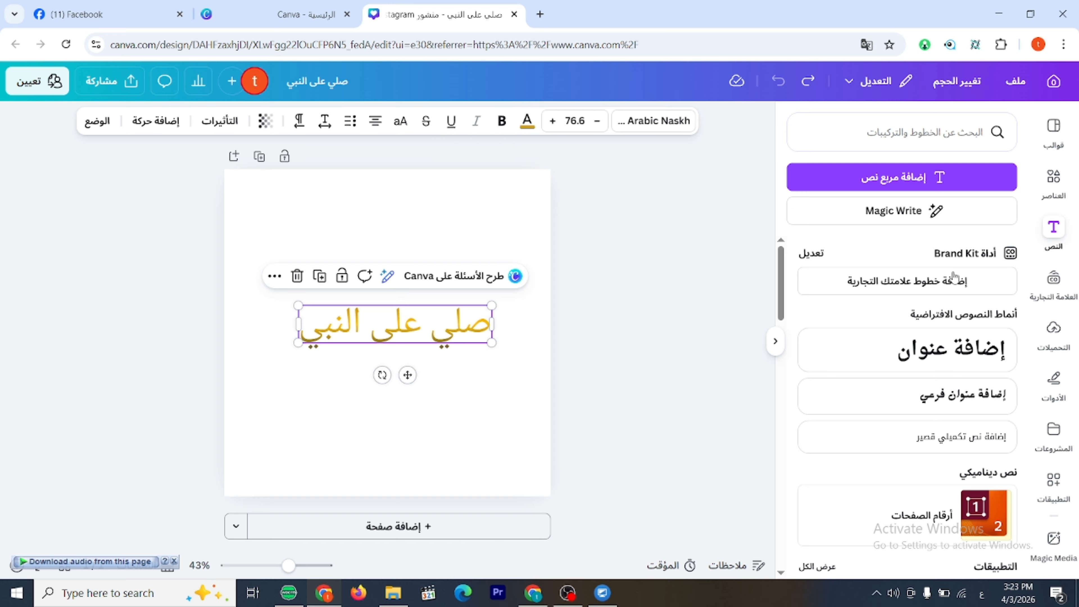
pyautogui.click(678, 123)
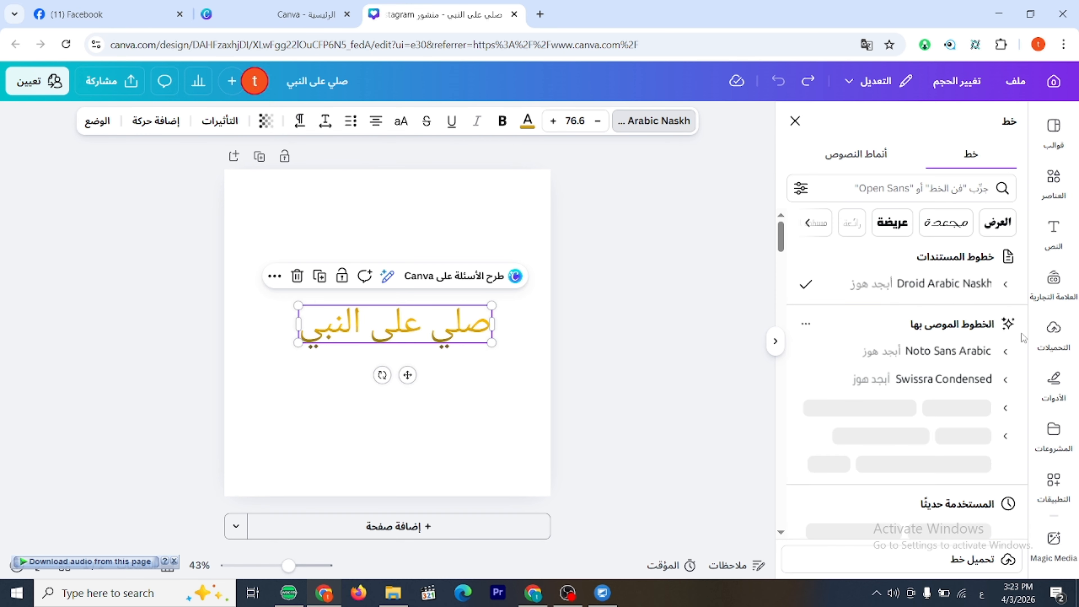
pyautogui.scroll(-2, 1022, 339)
pyautogui.click(946, 364)
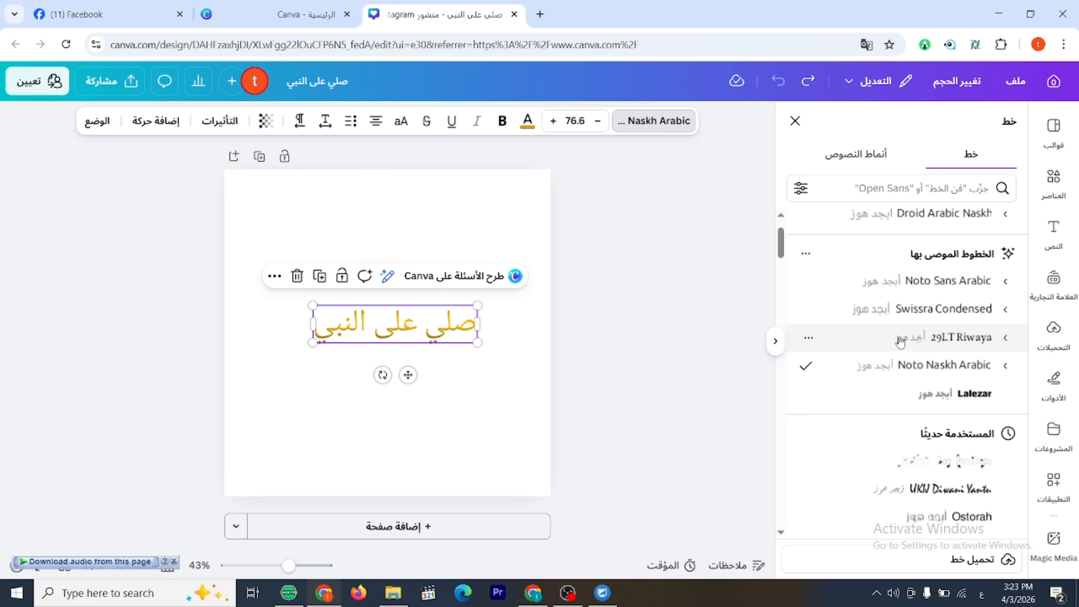
pyautogui.scroll(-3, 901, 340)
pyautogui.click(952, 255)
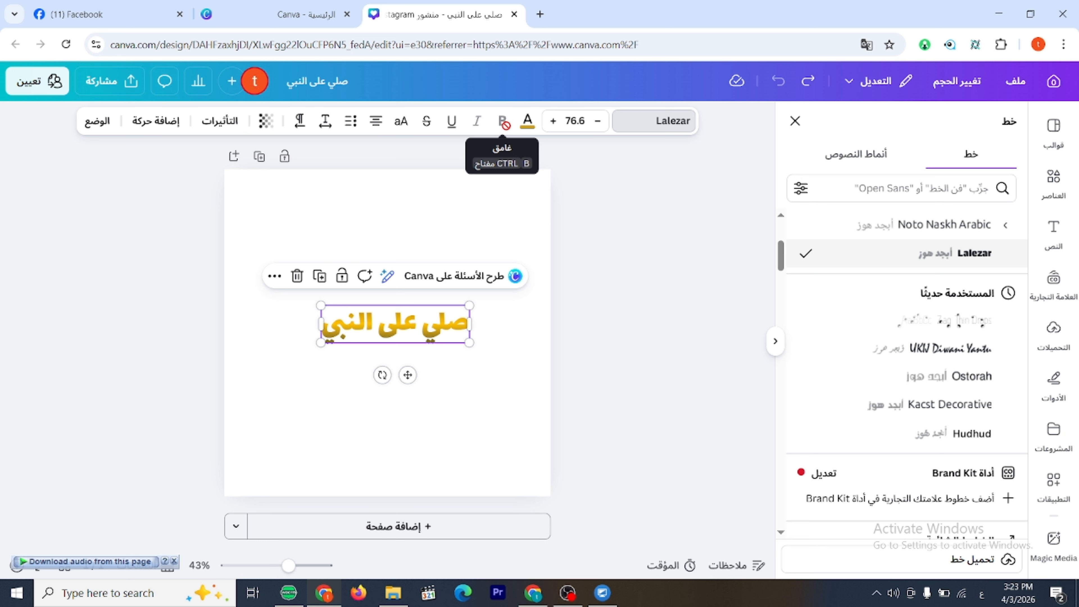
# Scale the text down to a font size of about 64.3, then underline it and remove the underline again.
pyautogui.moveTo(321, 305); pyautogui.dragTo(345, 311)
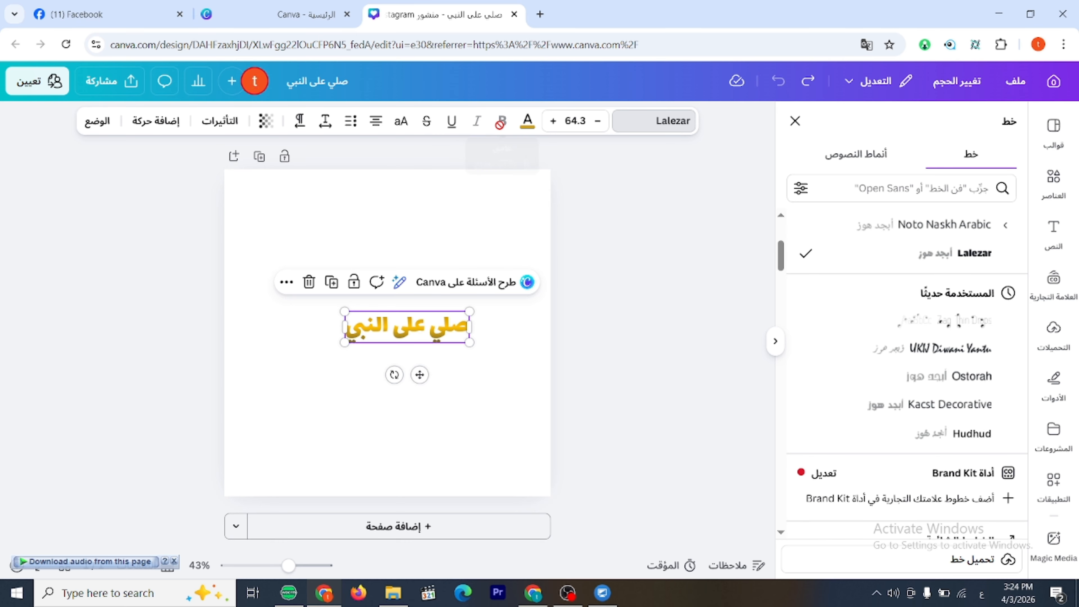
pyautogui.click(453, 123)
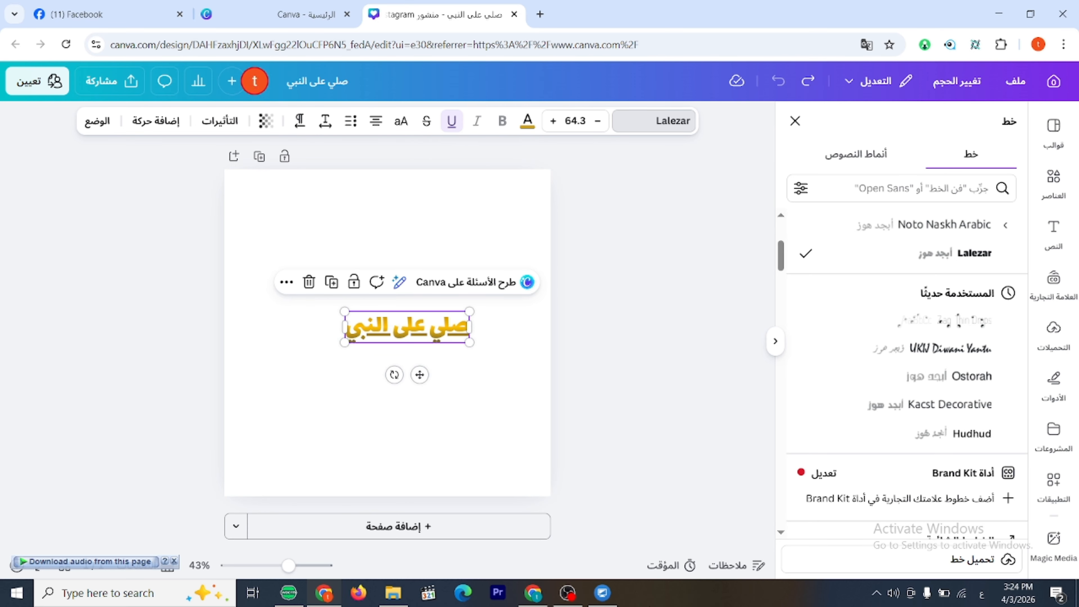
pyautogui.click(662, 277)
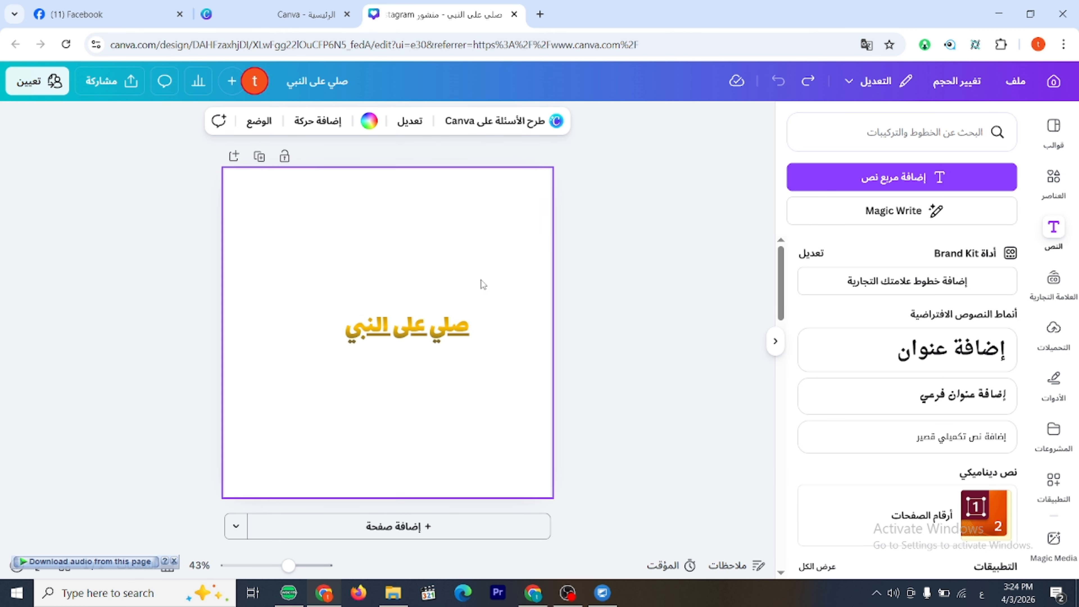
pyautogui.click(451, 324)
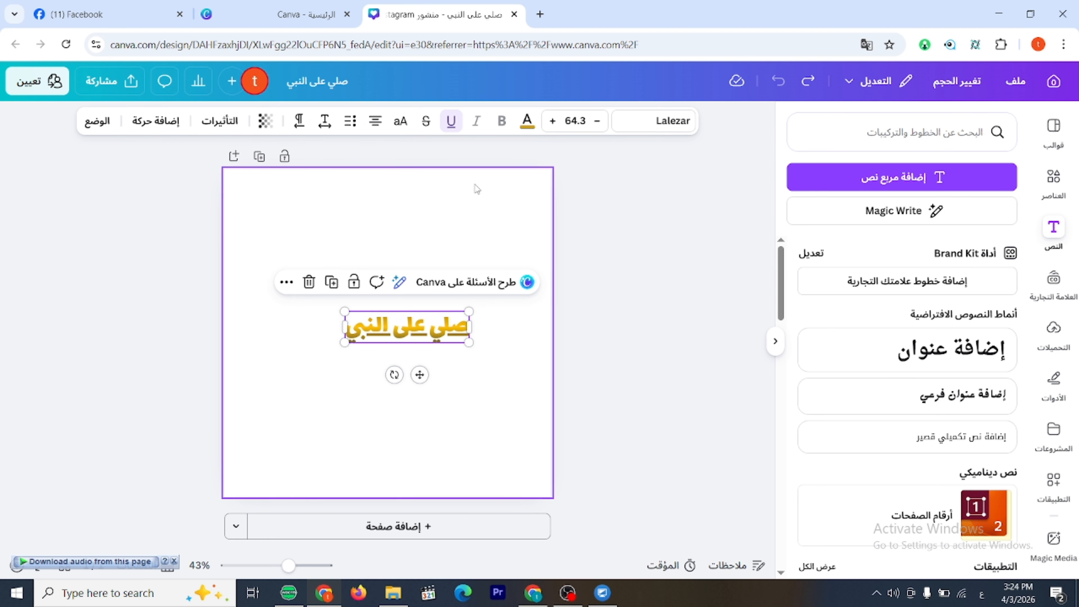
pyautogui.click(451, 123)
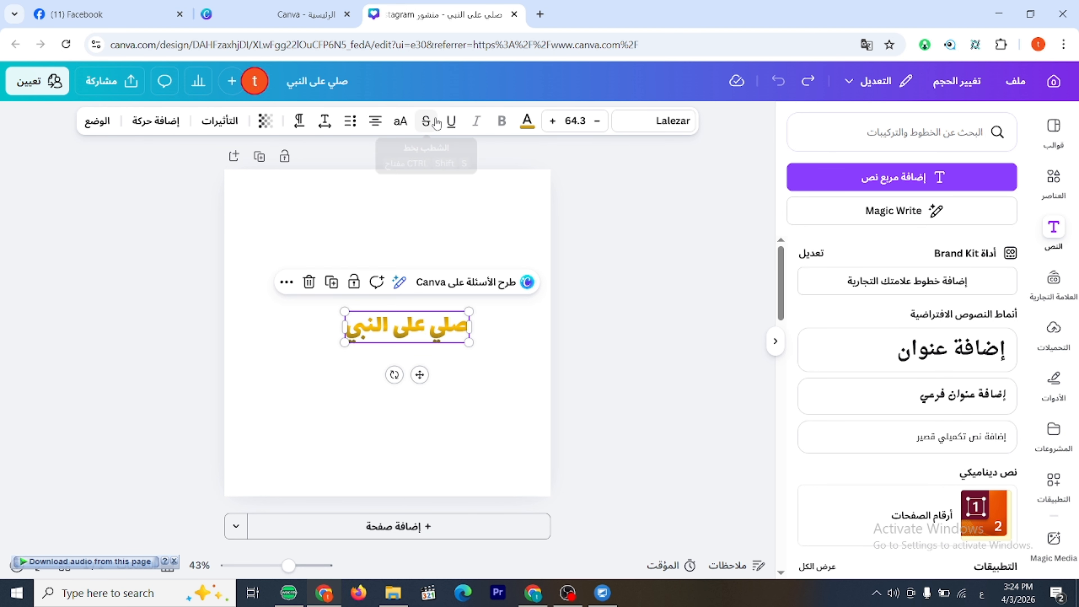
# Strike through the text, scale it up to a font size of about 105 and shift it towards the page centre.
pyautogui.click(431, 127)
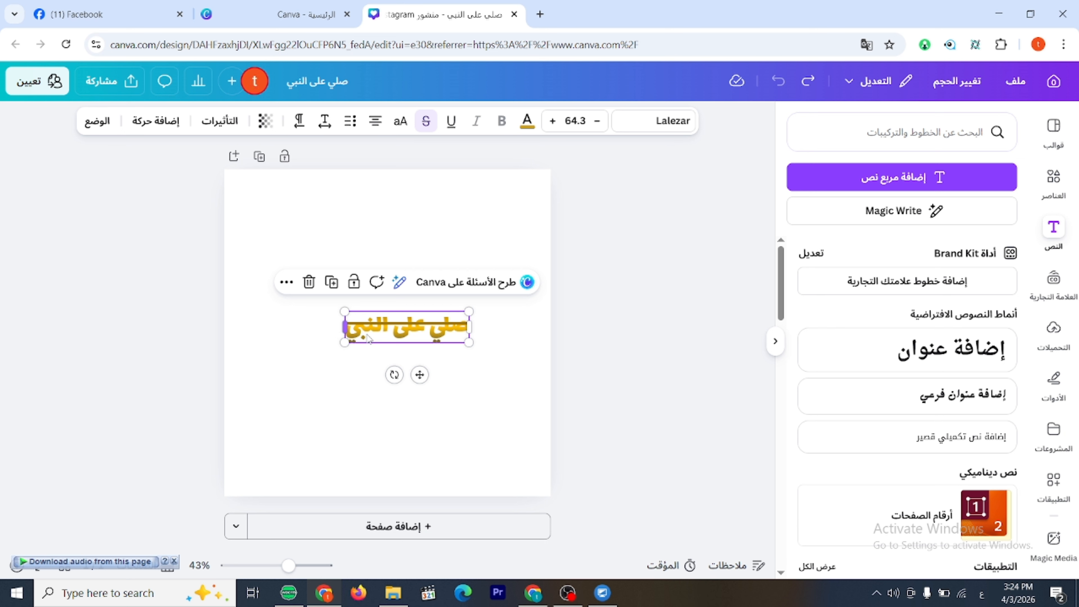
pyautogui.moveTo(344, 312); pyautogui.dragTo(277, 233)
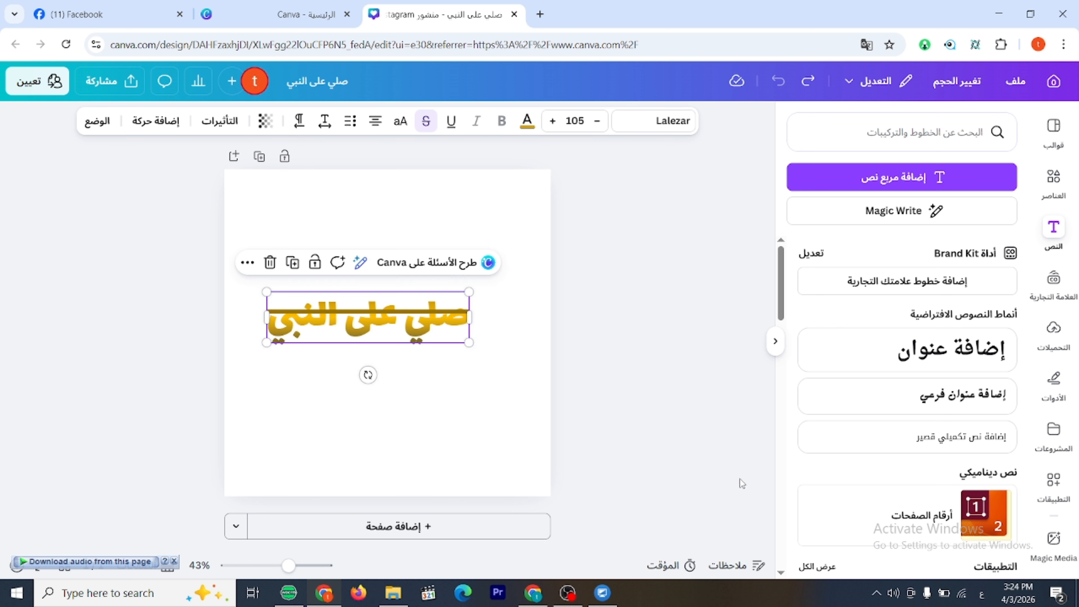
pyautogui.click(596, 364)
pyautogui.moveTo(411, 327); pyautogui.dragTo(442, 326)
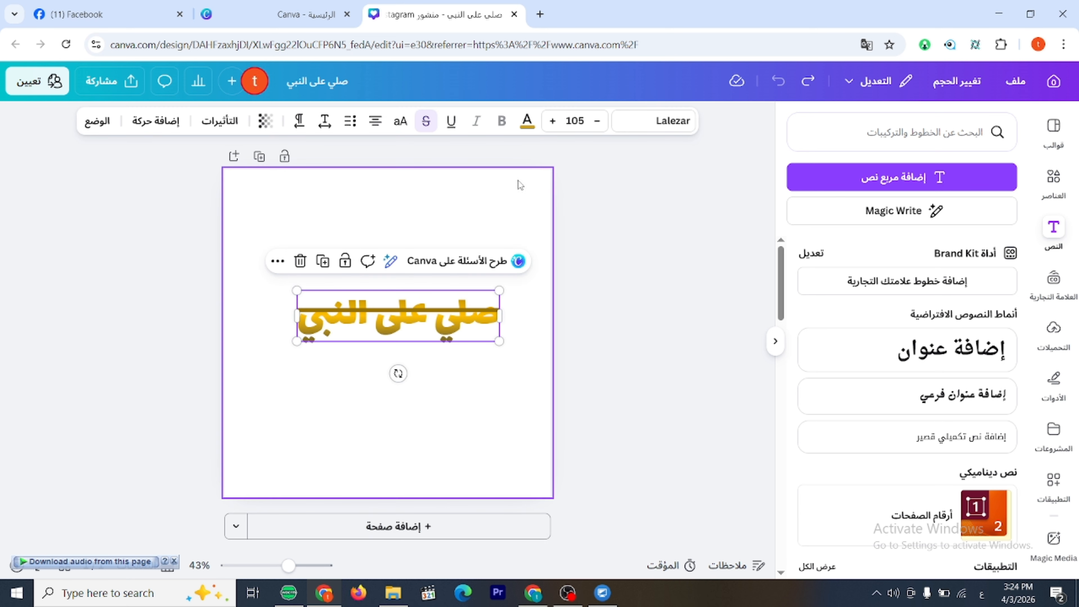
# Colour the struck-through text solid black and try to remove its strikethrough.
pyautogui.click(527, 128)
pyautogui.click(1003, 368)
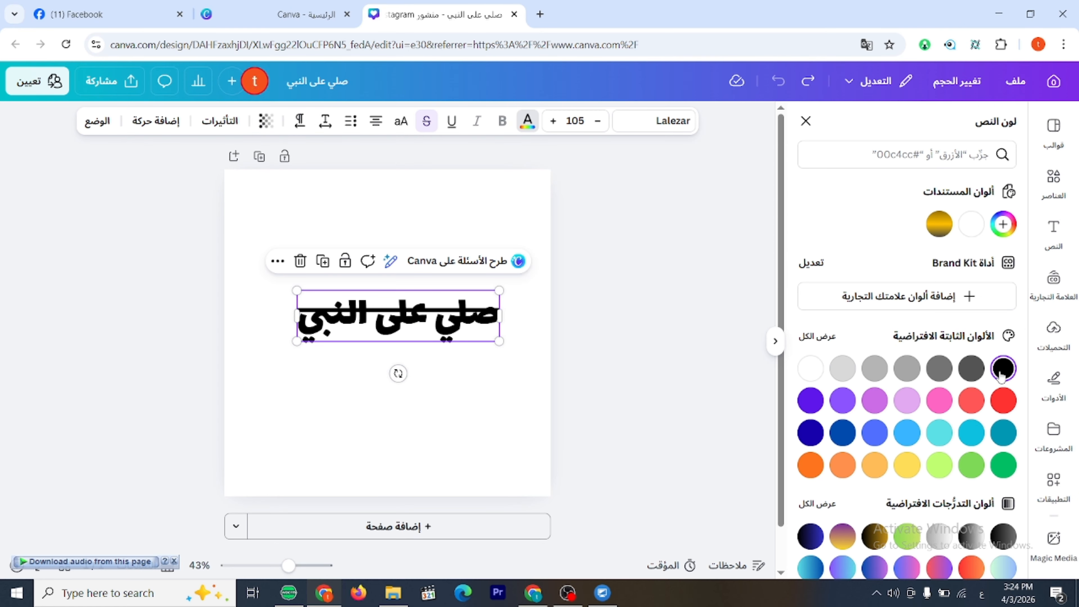
pyautogui.click(527, 123)
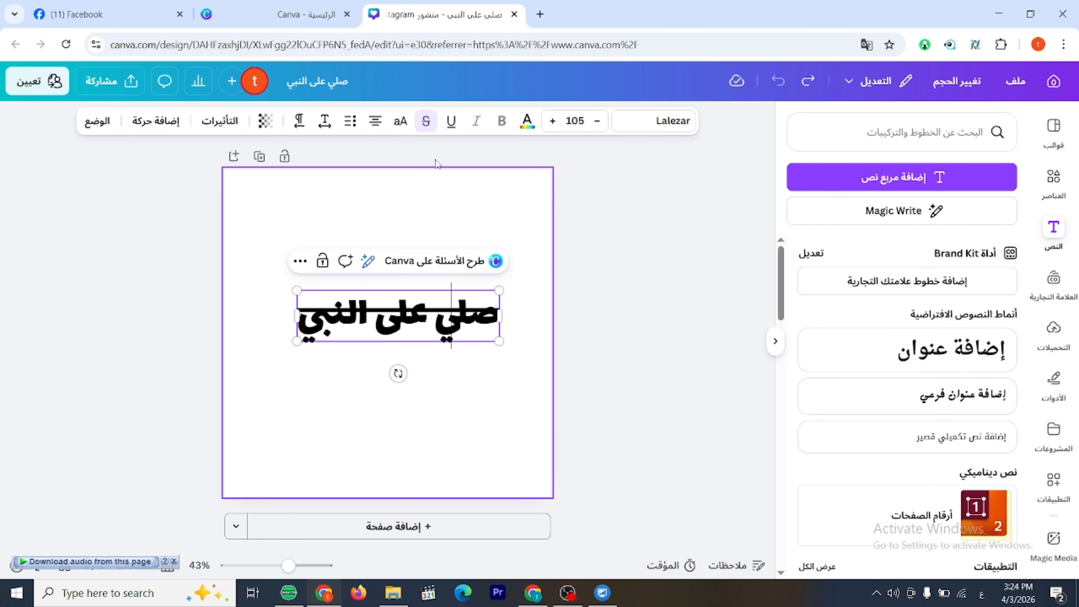
pyautogui.click(428, 124)
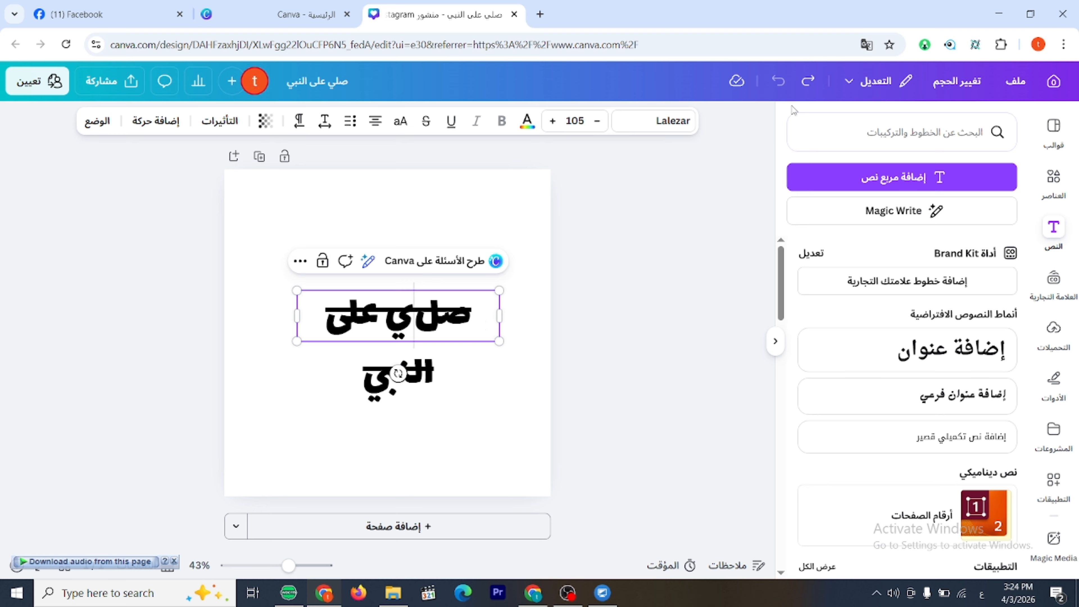
# Undo the latest text edits, including the black colour, the move and the enlargement.
pyautogui.click(808, 82)
pyautogui.click(808, 82)
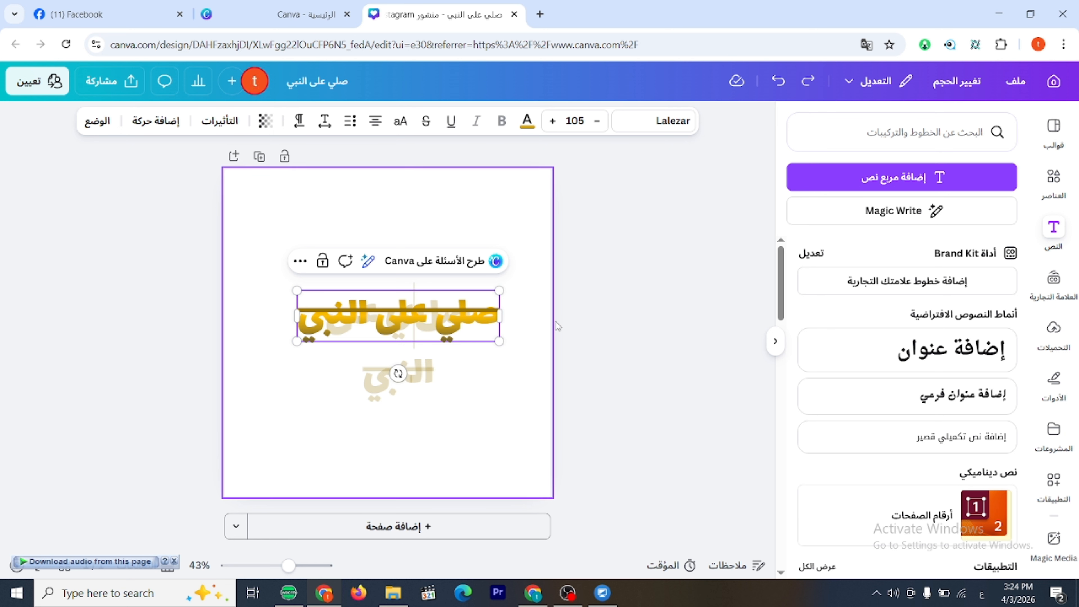
pyautogui.click(815, 84)
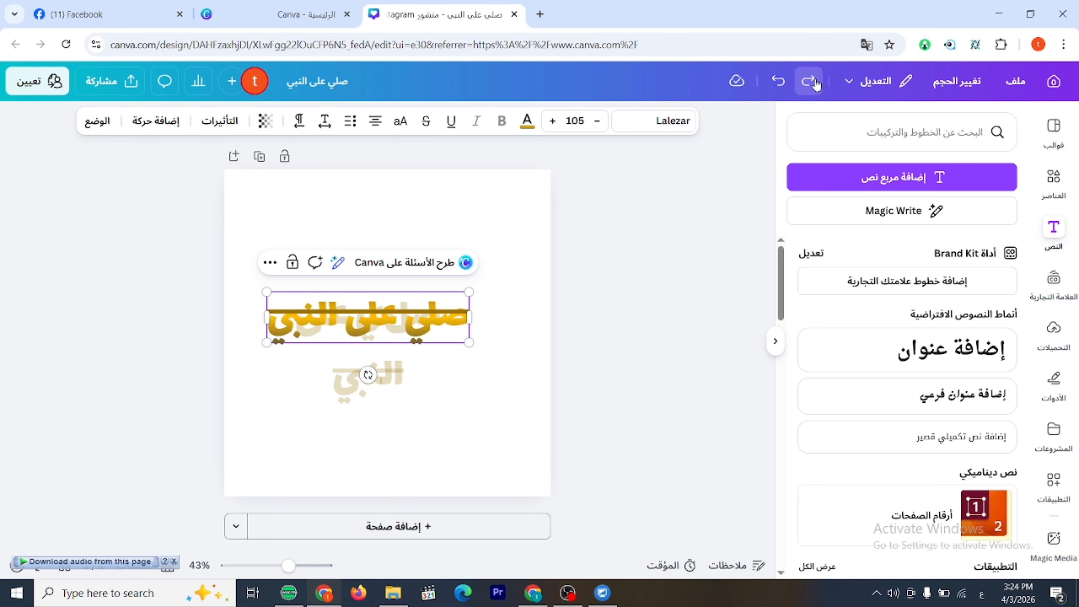
pyautogui.click(815, 84)
# Scale the struck-through text up to a font size of about 93.
pyautogui.click(349, 362)
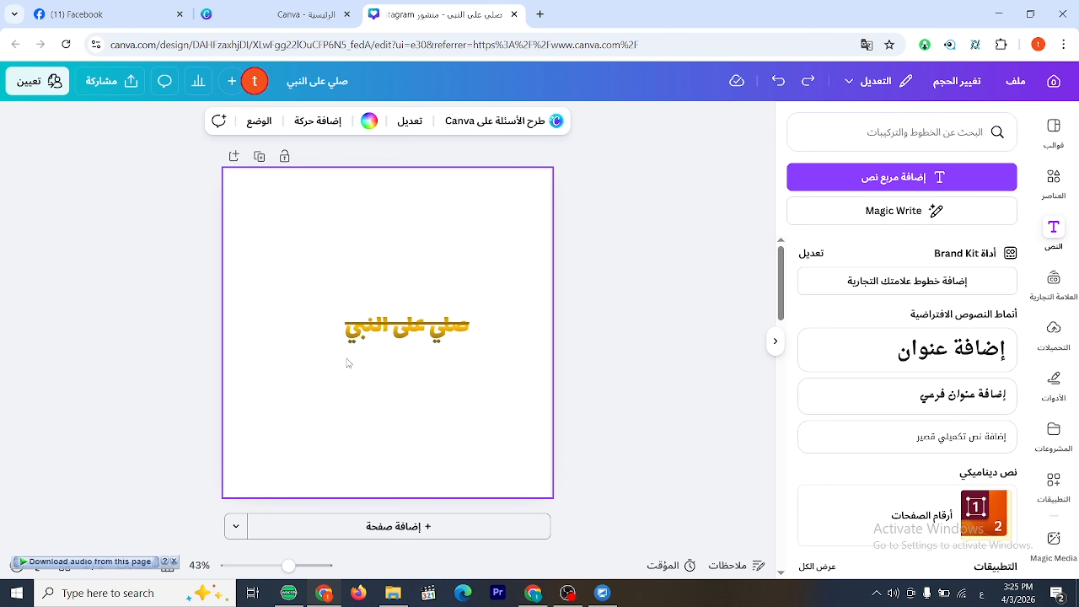
pyautogui.click(357, 329)
pyautogui.moveTo(343, 306); pyautogui.dragTo(291, 266)
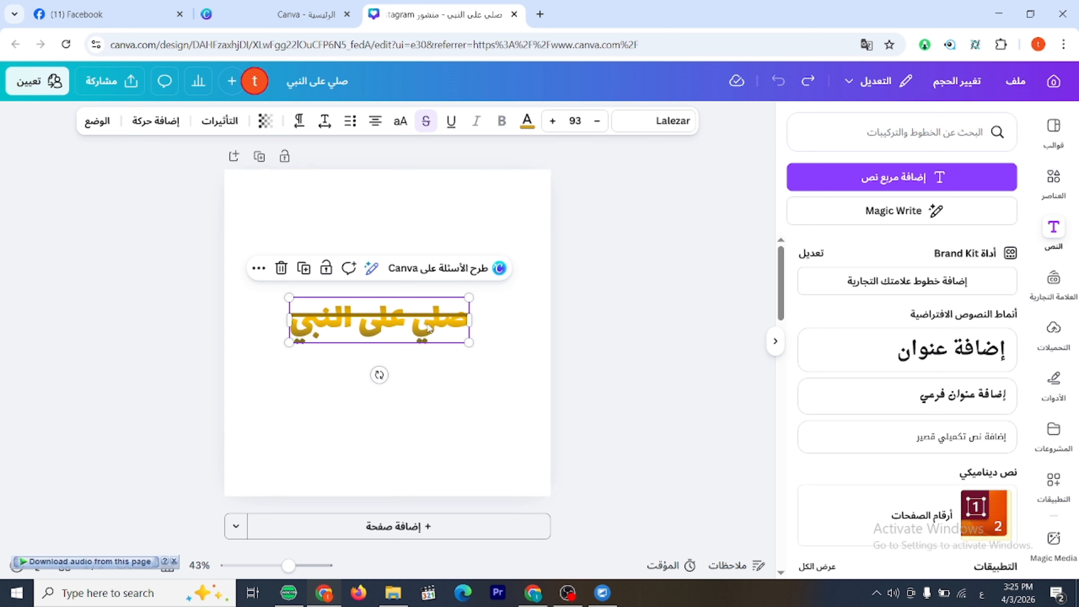
# Remove the strikethrough from the text and set its colour to solid black.
pyautogui.click(428, 121)
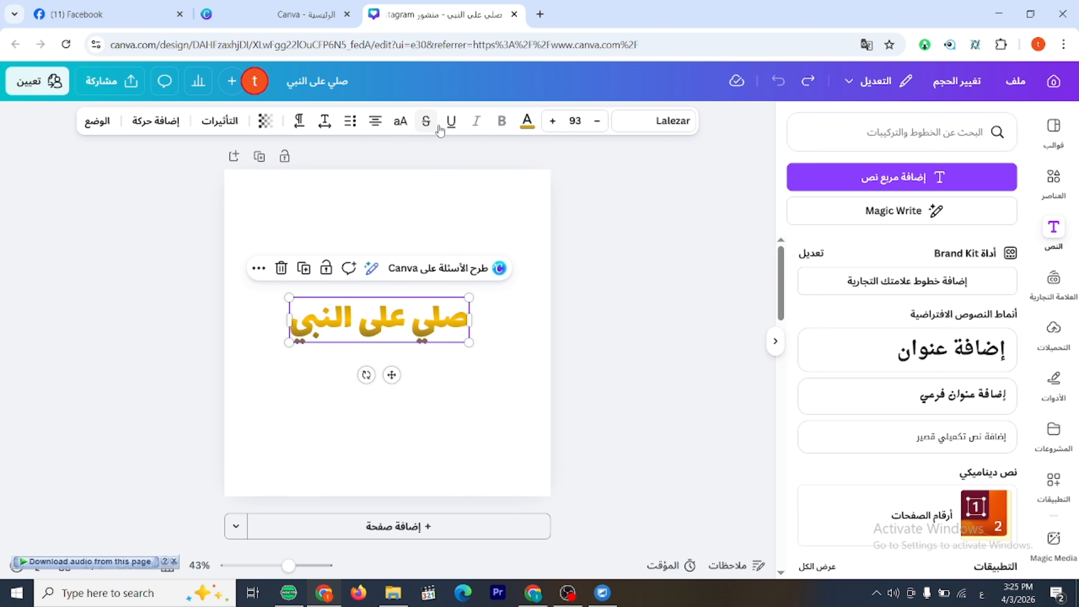
pyautogui.click(527, 122)
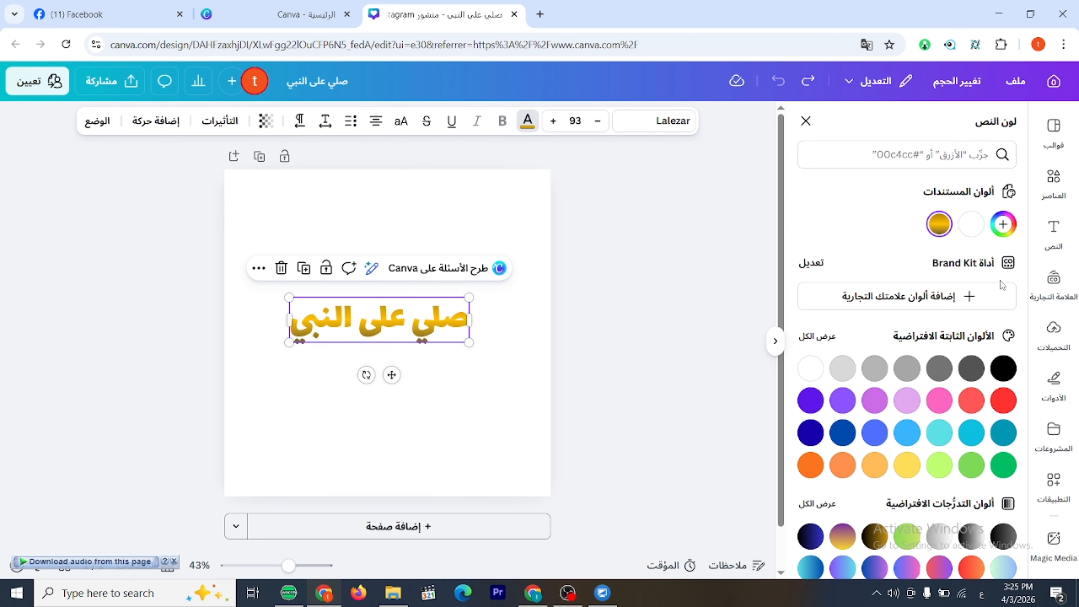
pyautogui.click(1004, 368)
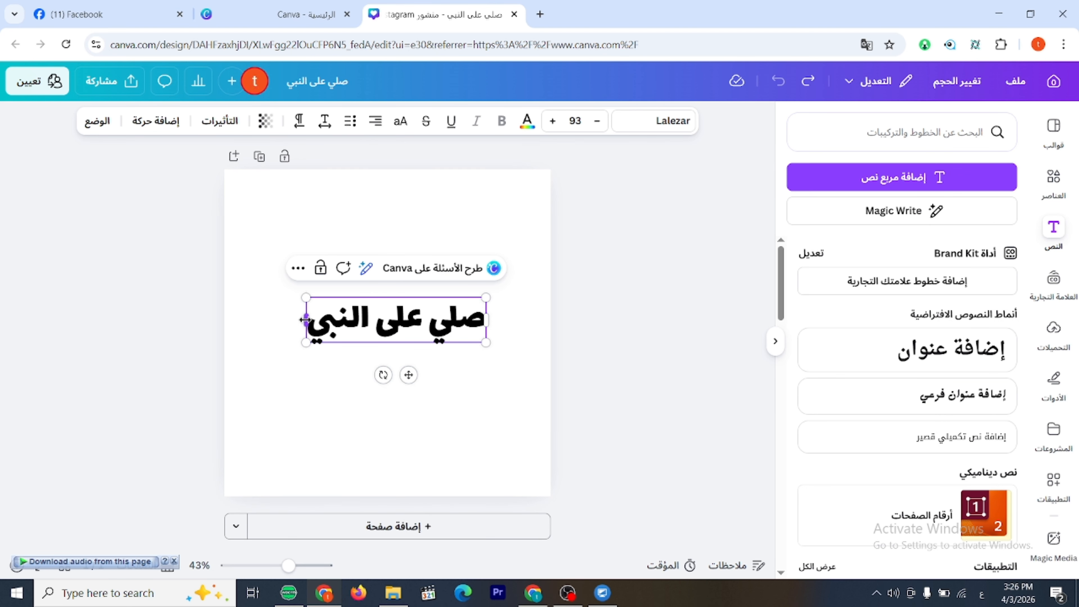
# Add two more lines below the existing text, reading "بسم لله" and "لا اله الا الله".
pyautogui.press('Return')
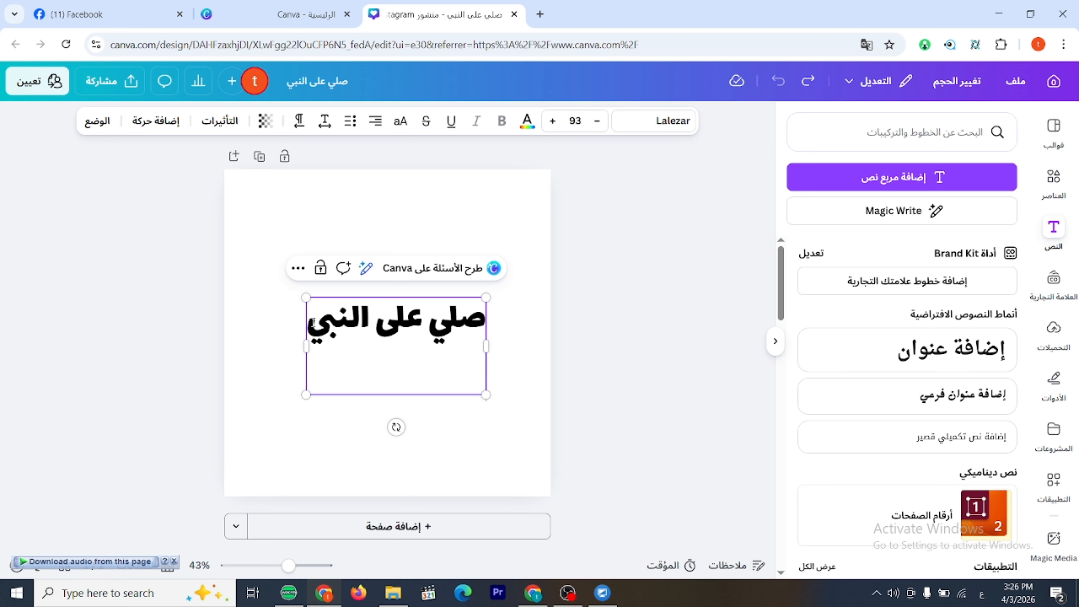
pyautogui.write('بسم')
pyautogui.write(' الله')
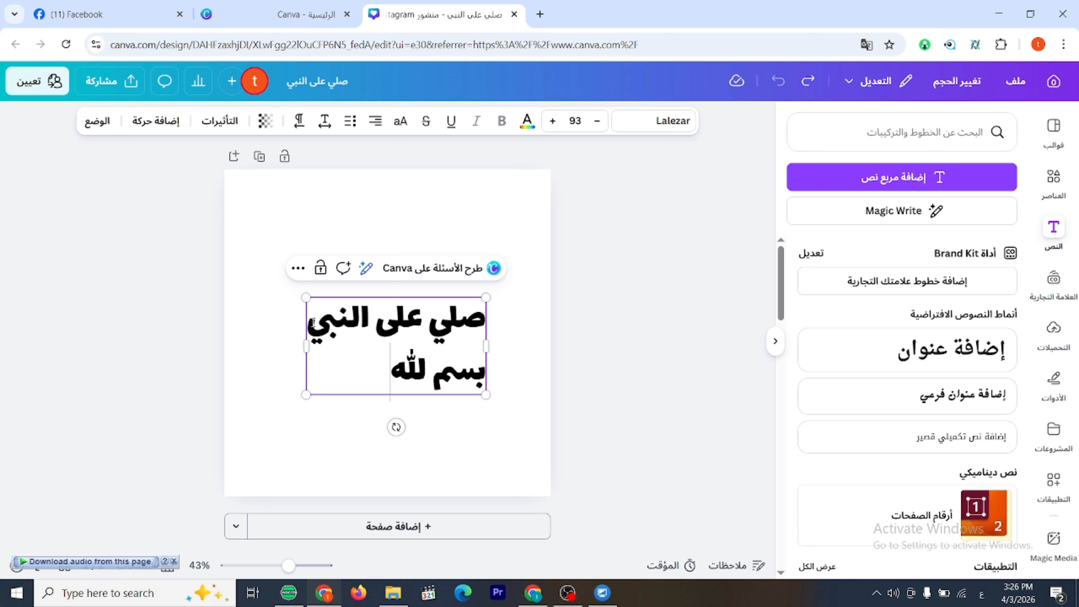
pyautogui.press('Return')
pyautogui.write('ل')
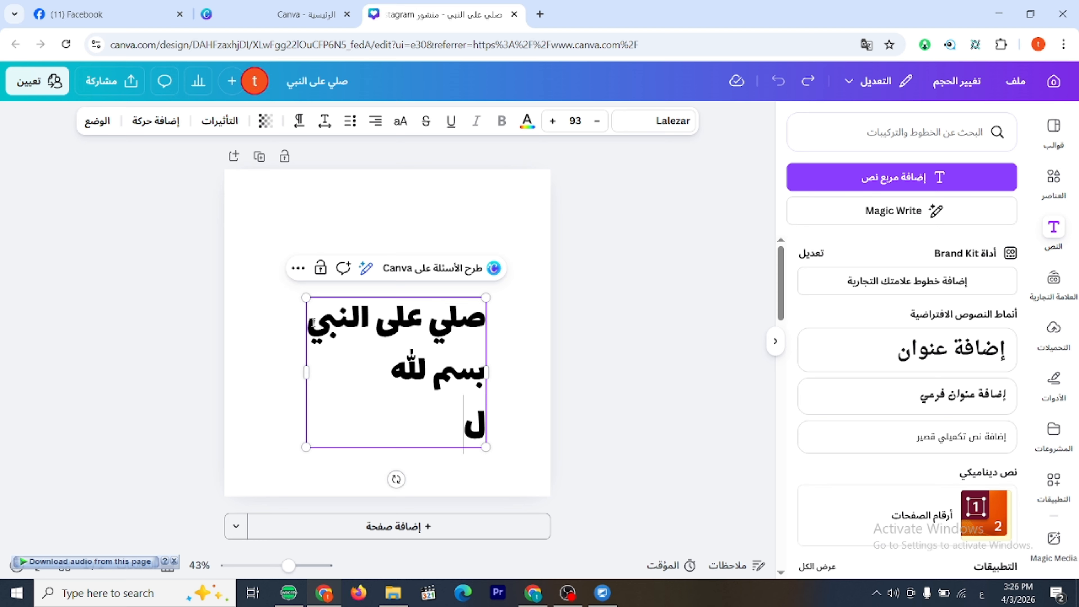
pyautogui.write('ا اله الا الله')
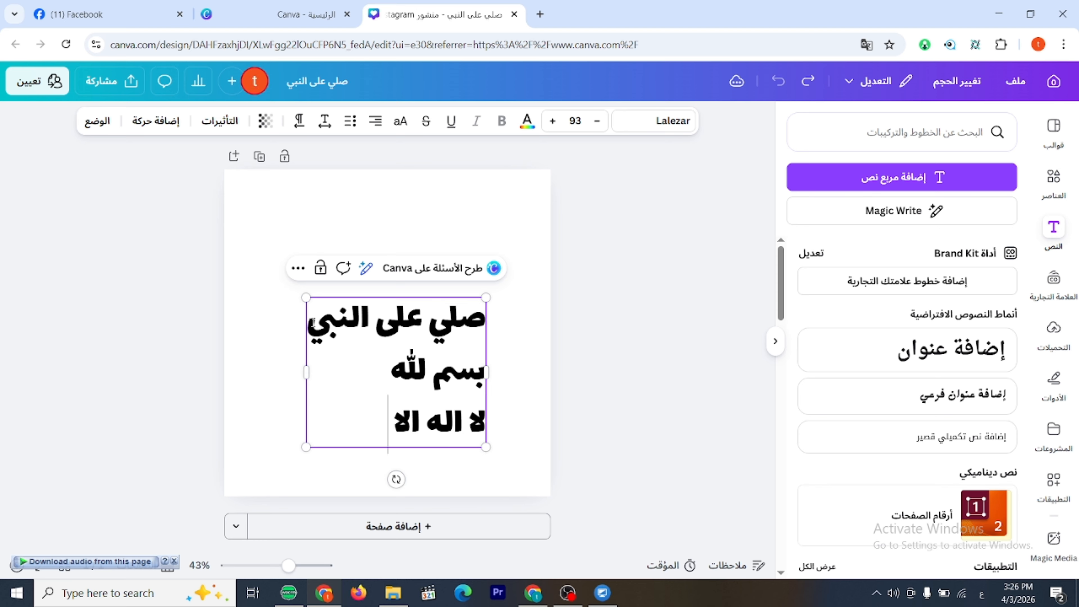
# Finish editing the three-line text and move the block higher on the page.
pyautogui.click(616, 325)
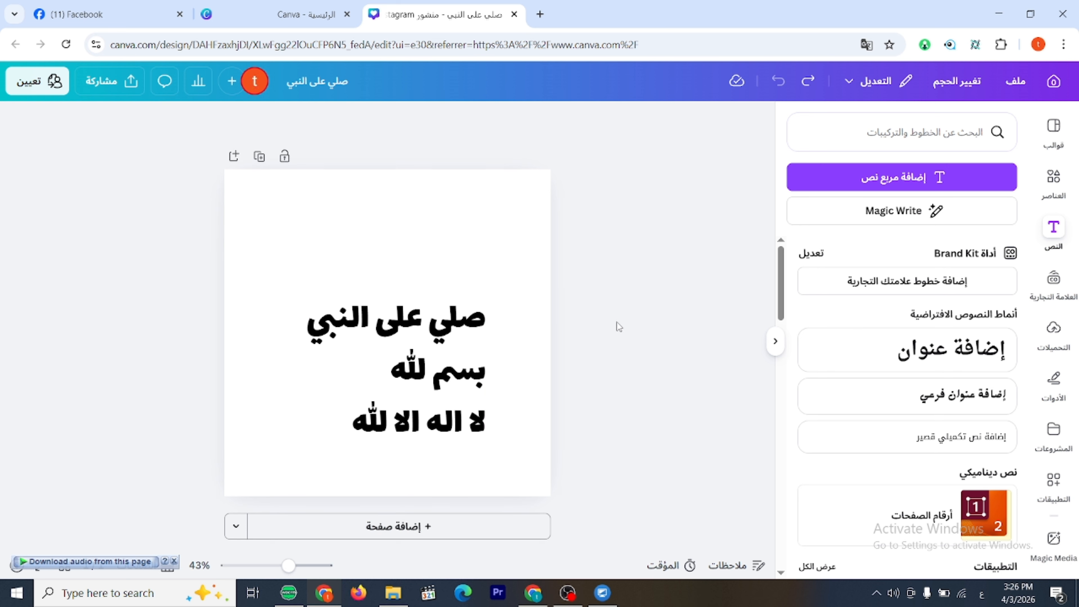
pyautogui.moveTo(445, 355); pyautogui.dragTo(447, 307)
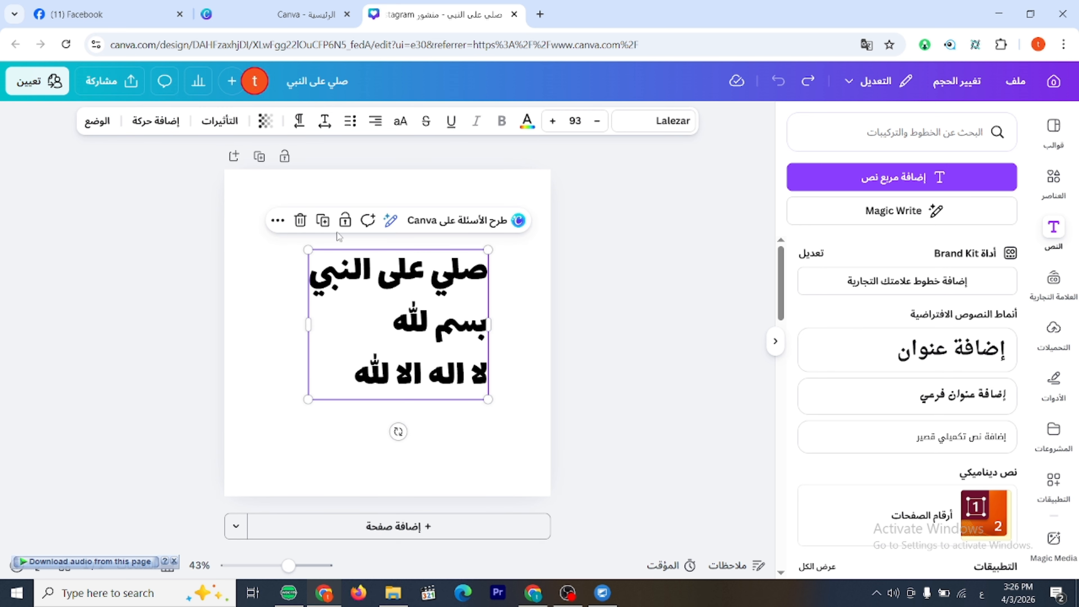
# Cycle the three-line text through bulleted and numbered list formatting, ending with plain lines.
pyautogui.click(351, 121)
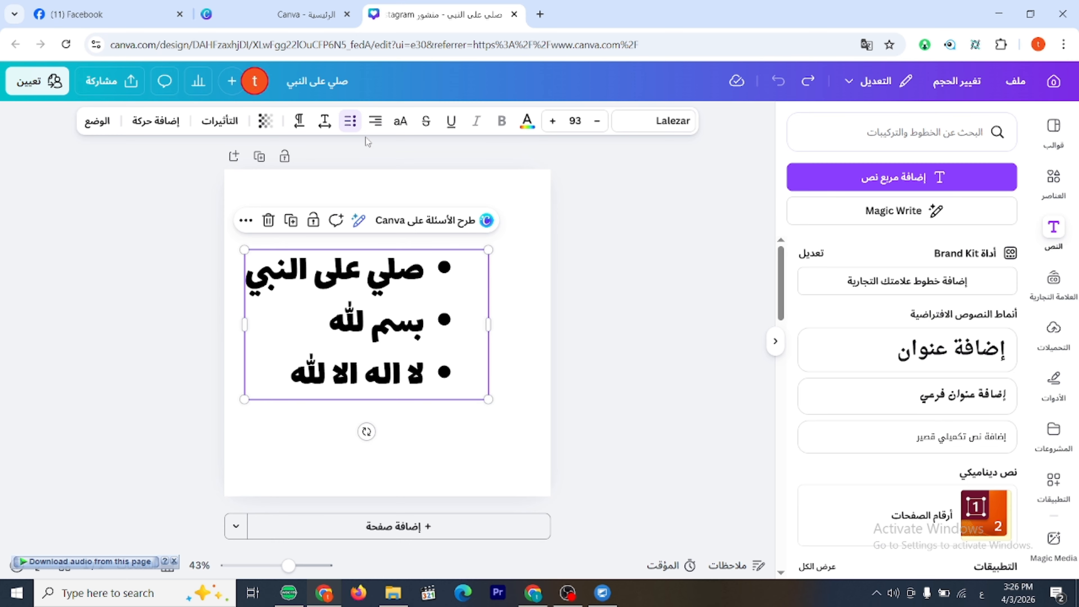
pyautogui.click(350, 122)
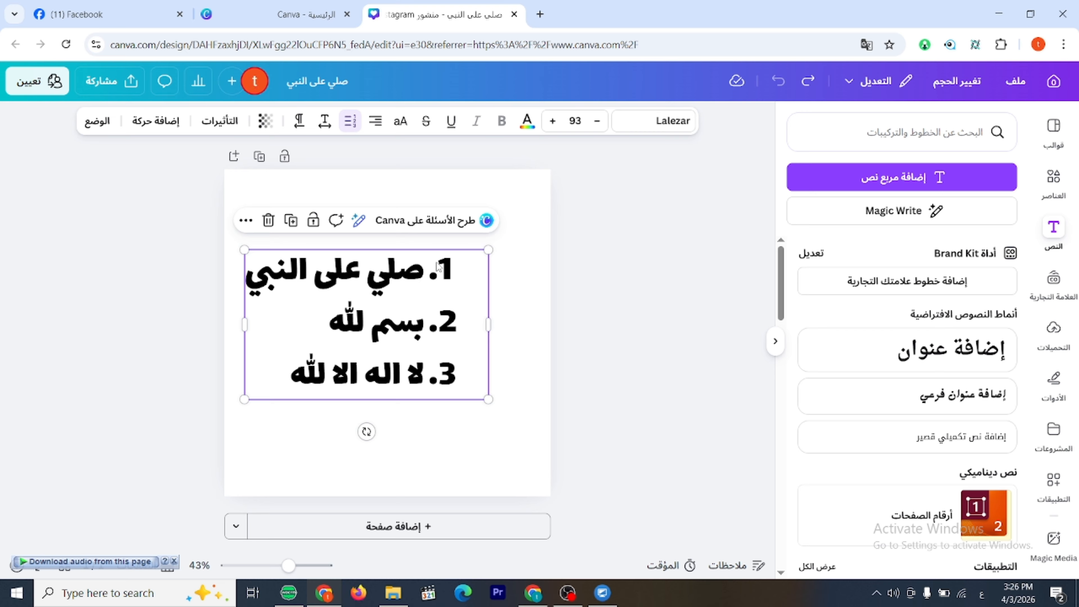
pyautogui.click(350, 122)
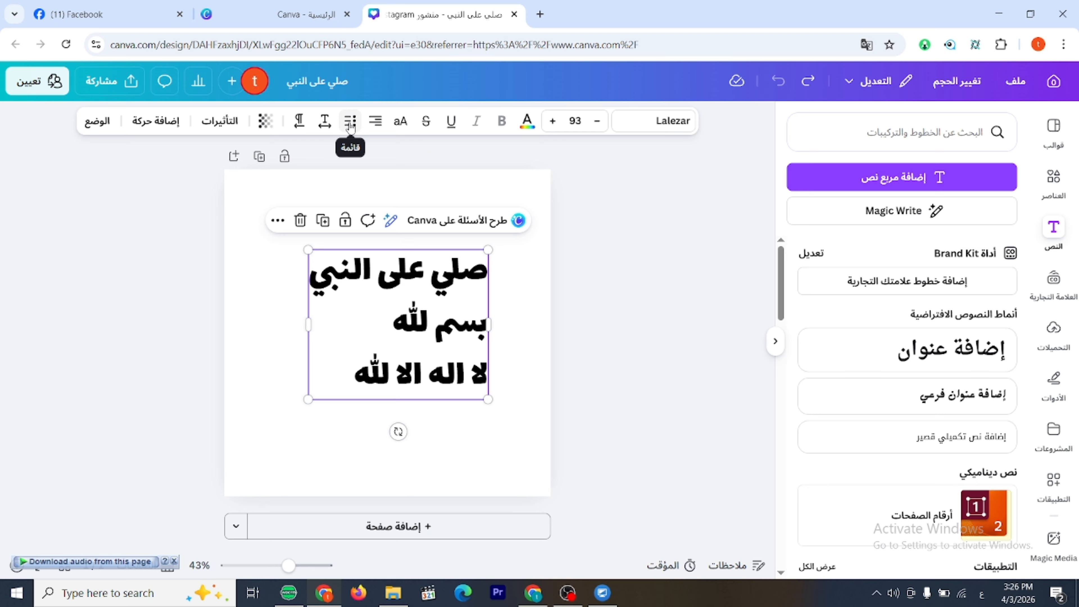
pyautogui.click(352, 125)
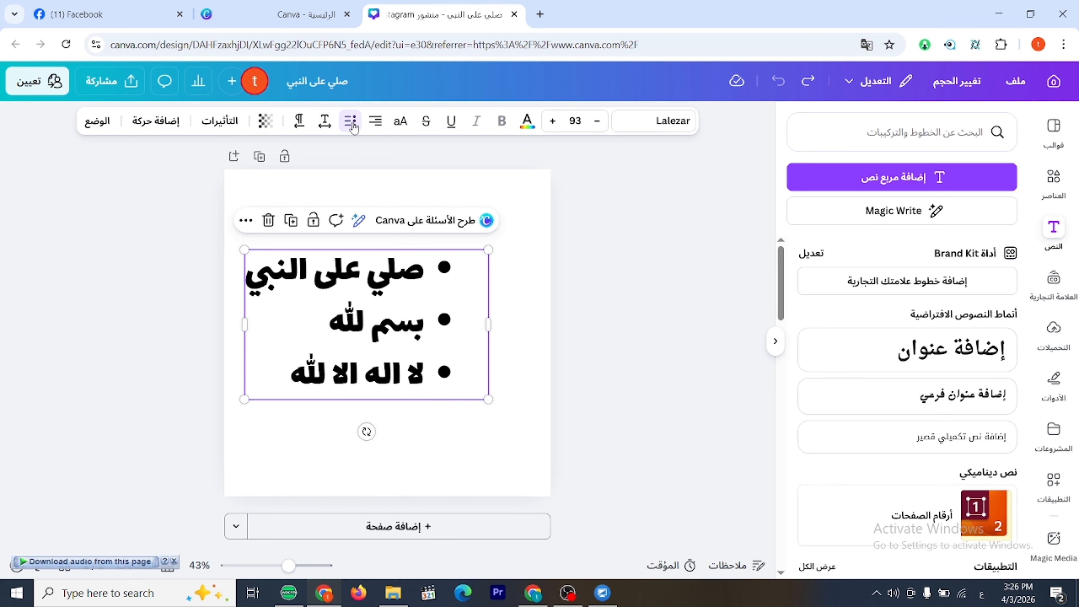
pyautogui.click(352, 124)
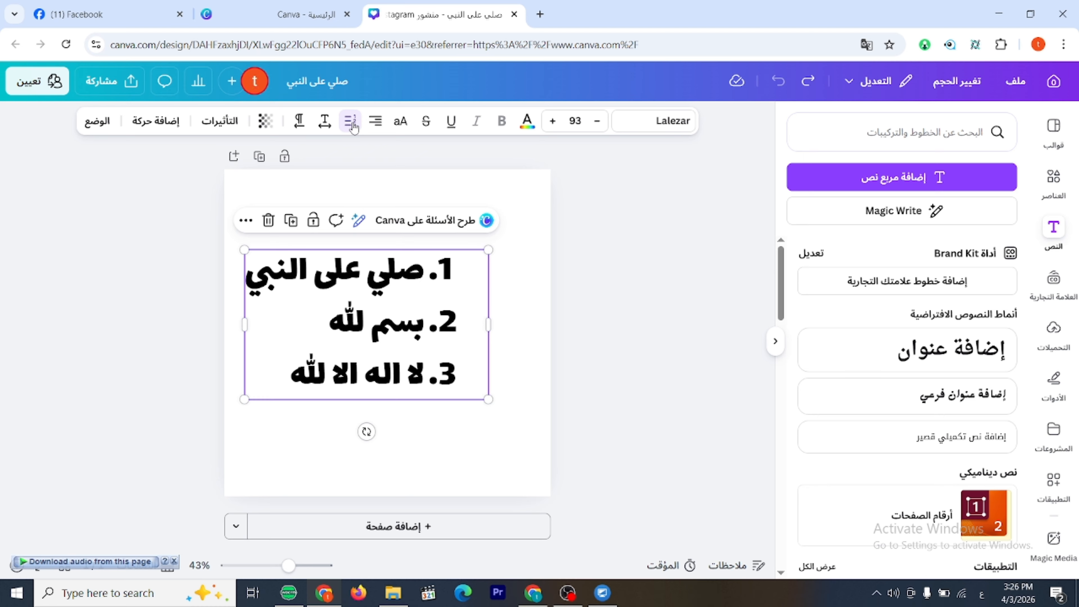
pyautogui.click(352, 125)
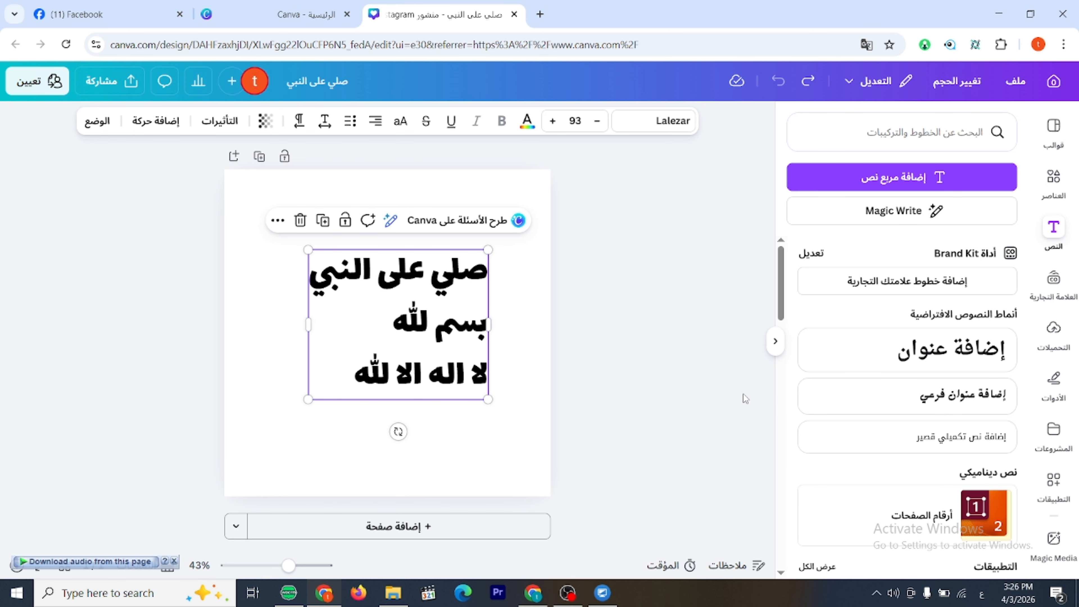
# Adjust the line spacing of the three-line text.
pyautogui.click(326, 123)
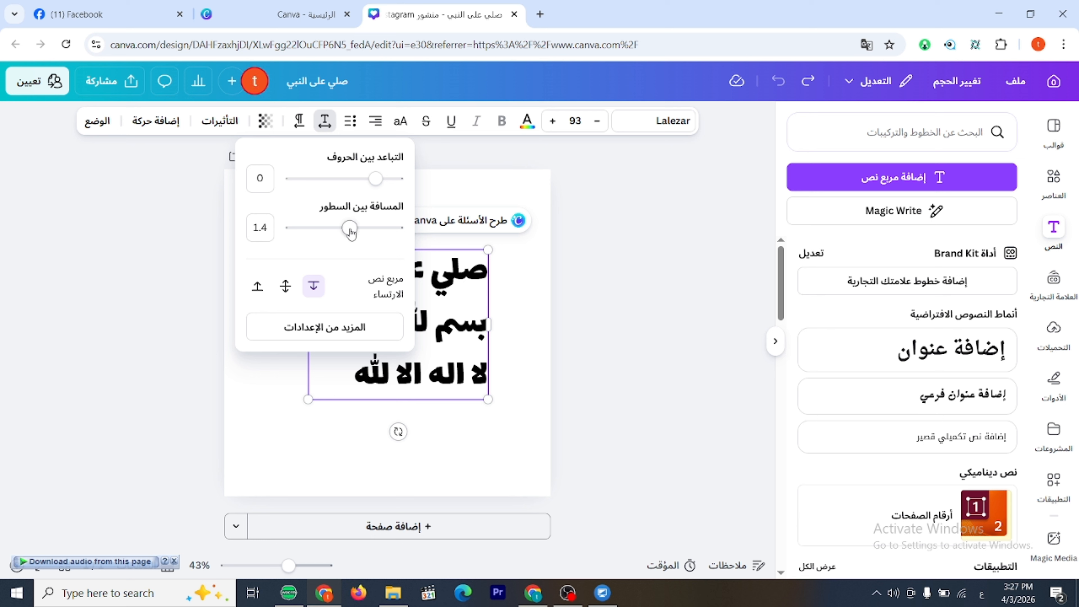
pyautogui.moveTo(350, 230)
pyautogui.mouseDown()
pyautogui.moveTo(309, 227)
pyautogui.moveTo(344, 239)
pyautogui.moveTo(306, 229)
pyautogui.moveTo(385, 232)
pyautogui.moveTo(308, 228)
pyautogui.moveTo(357, 229)
pyautogui.moveTo(357, 219)
pyautogui.mouseUp()
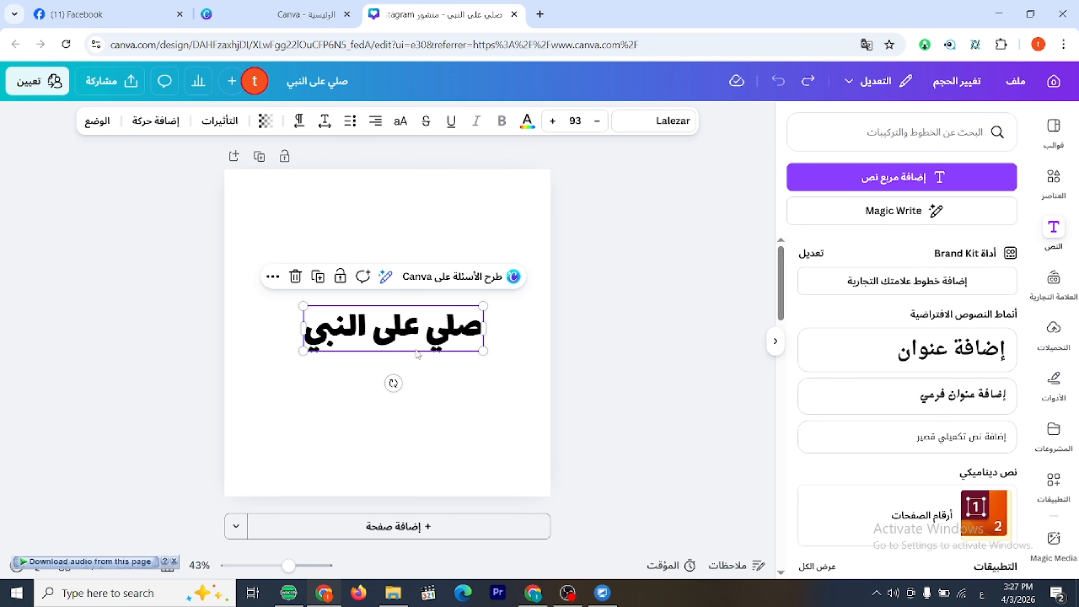
# Replace the text "صلي على النبي" with "50 لاعب" and move it toward the centre of the page.
pyautogui.tripleClick(444, 333)
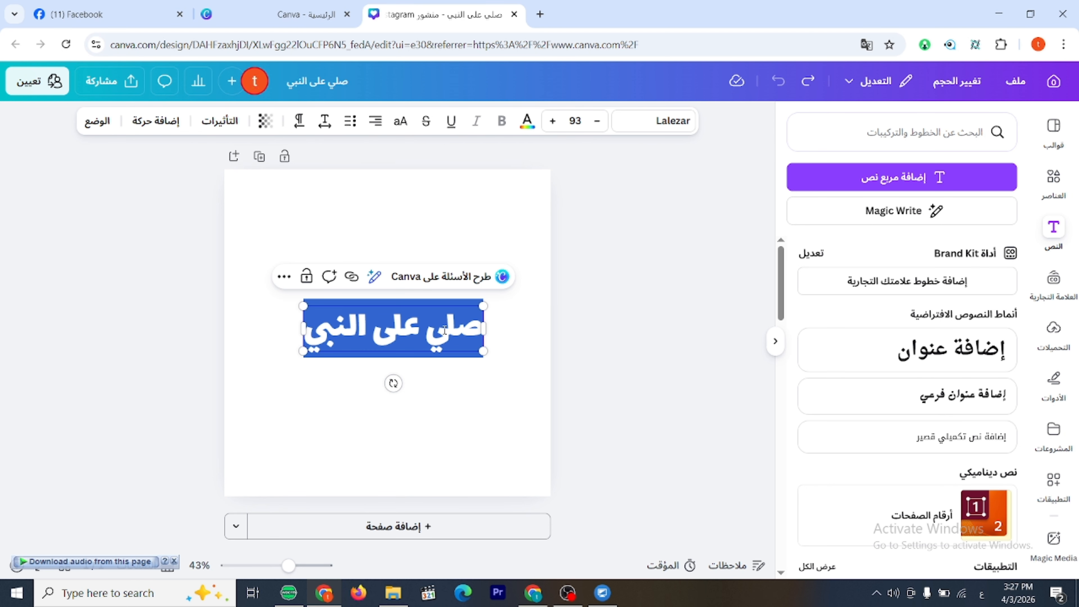
pyautogui.write('5 0')
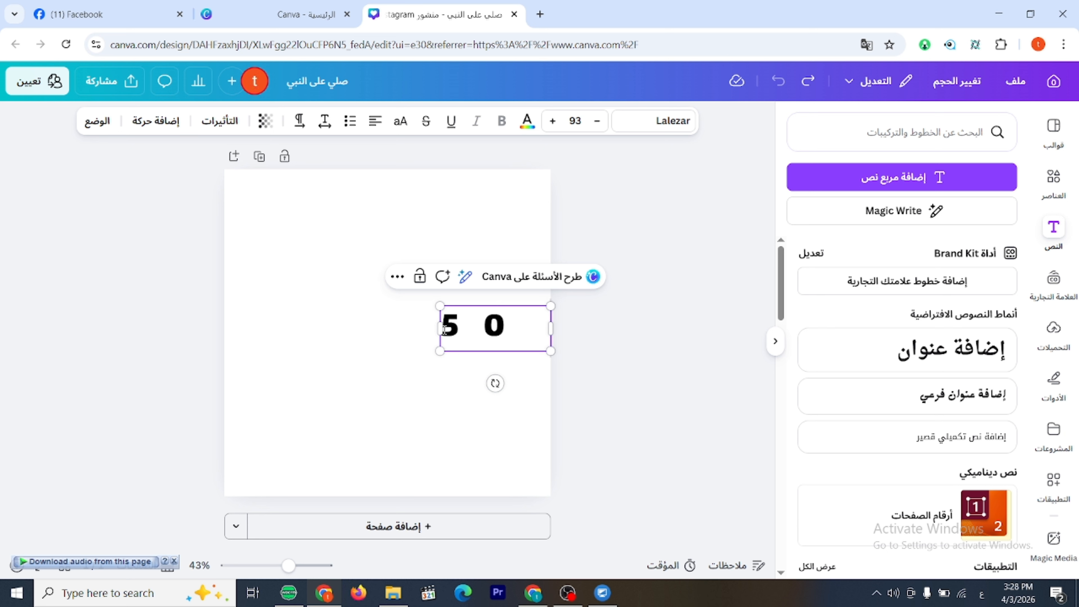
pyautogui.write('لا')
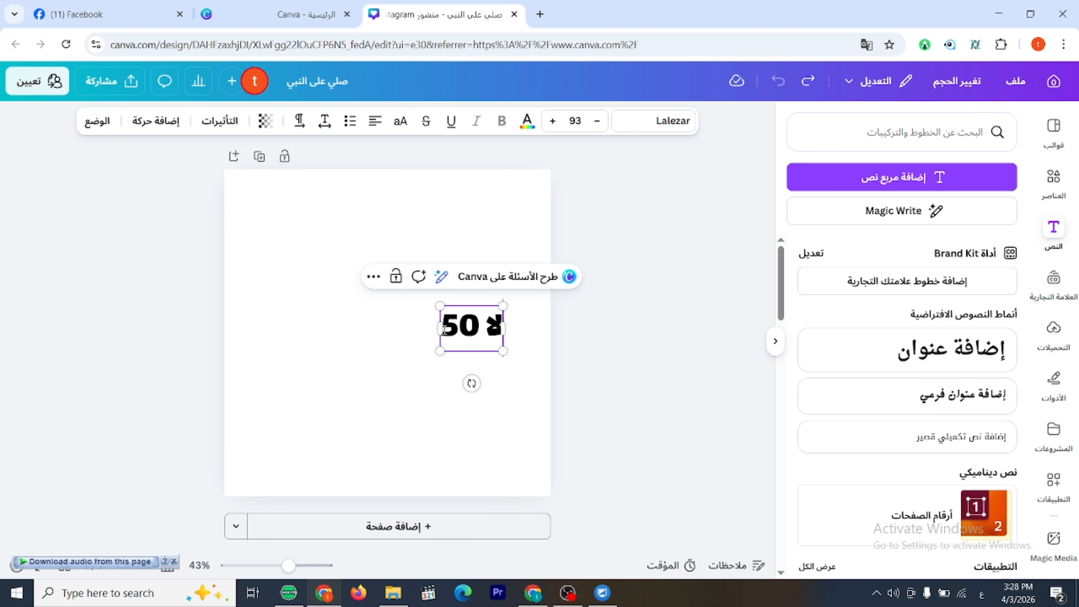
pyautogui.write('عب')
pyautogui.press('Escape')
pyautogui.press('Escape')
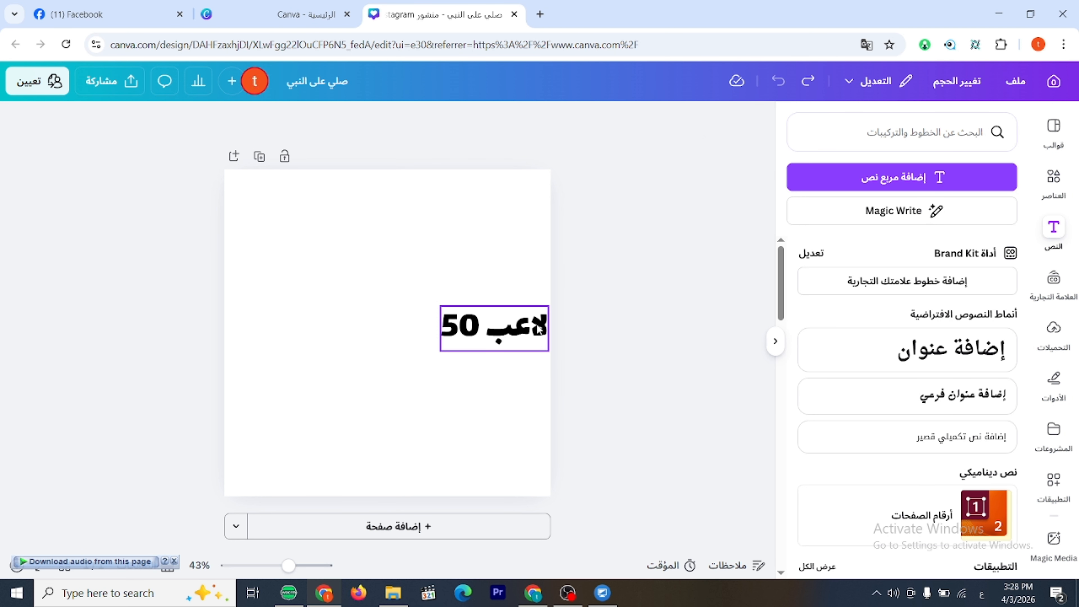
pyautogui.moveTo(539, 330); pyautogui.dragTo(427, 334)
pyautogui.click(603, 357)
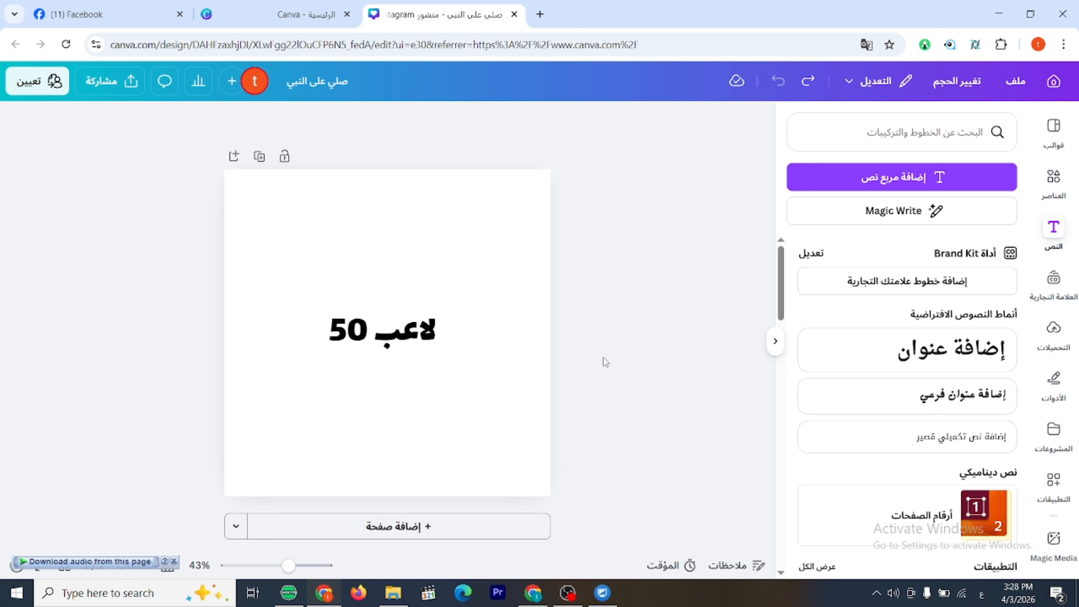
# Toggle the direction of "50 لاعب" several times to compare both, ending with right-to-left.
pyautogui.click(365, 342)
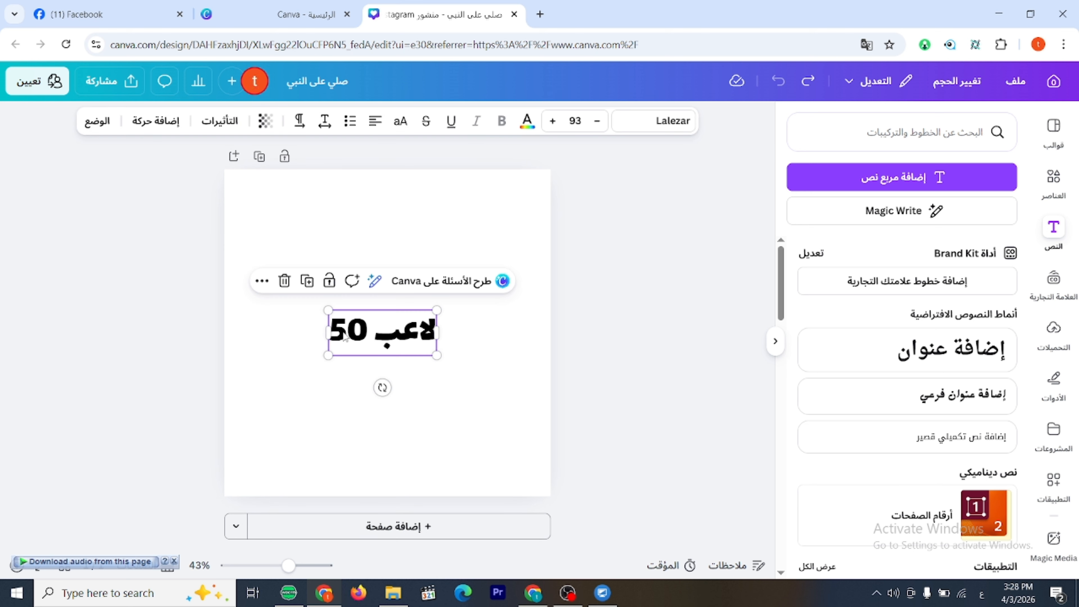
pyautogui.click(300, 122)
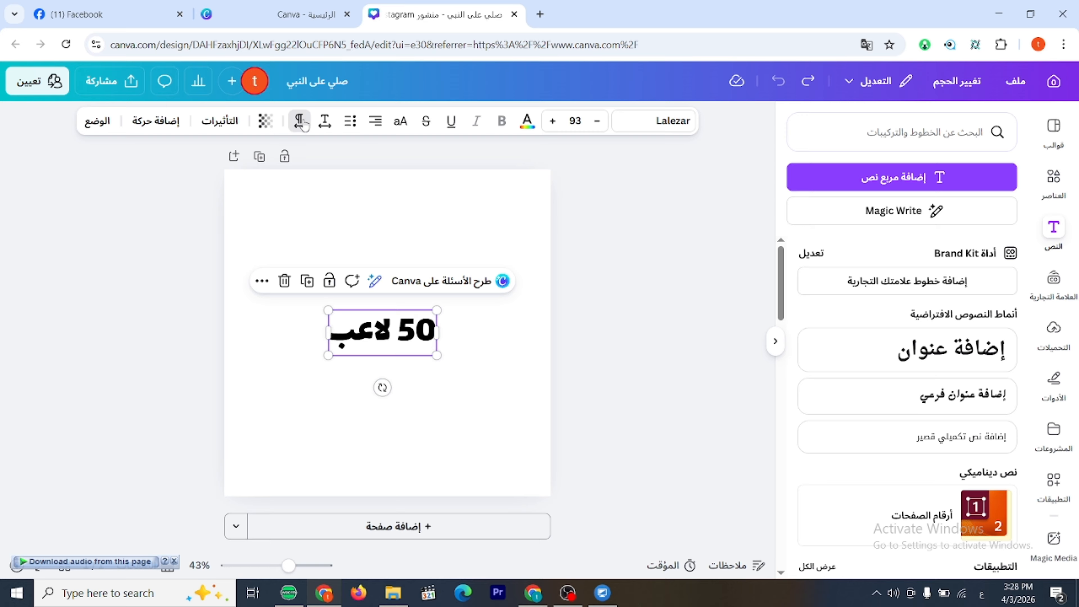
pyautogui.click(302, 124)
pyautogui.click(302, 123)
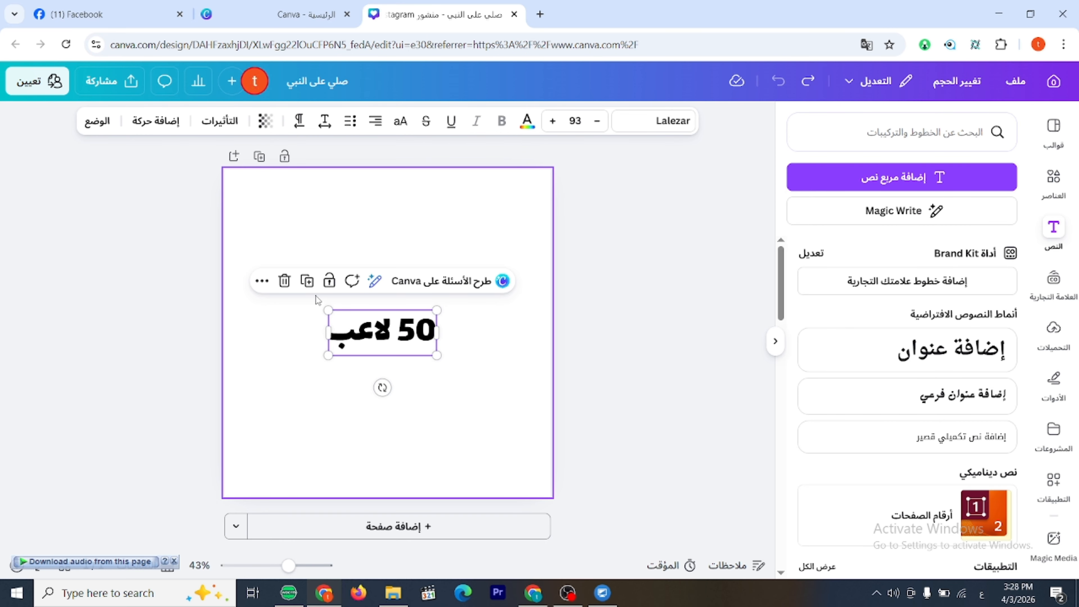
pyautogui.click(300, 122)
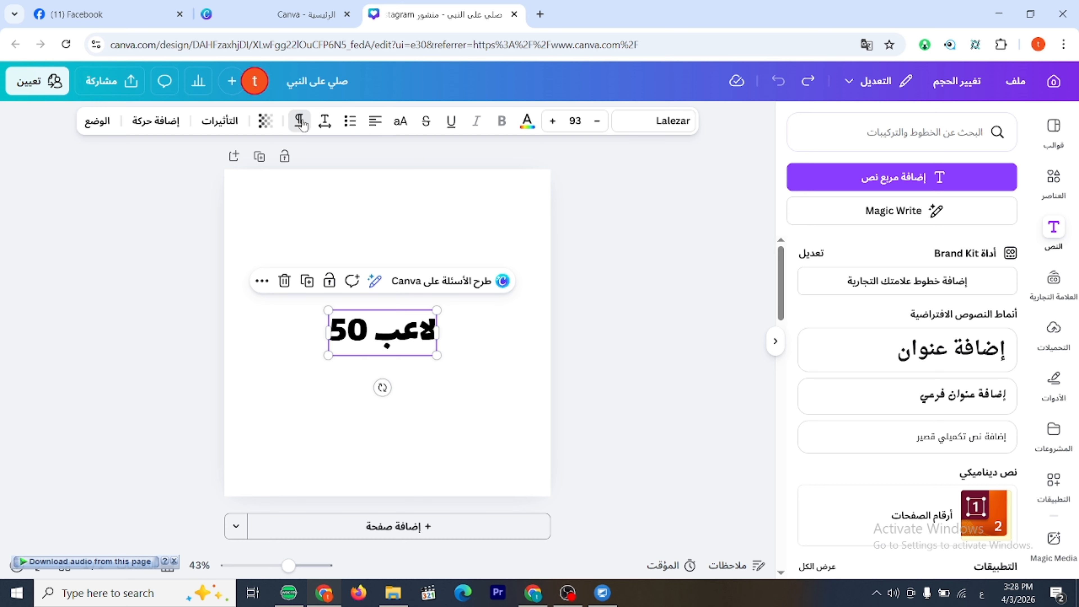
pyautogui.click(301, 123)
pyautogui.click(301, 123)
pyautogui.click(301, 122)
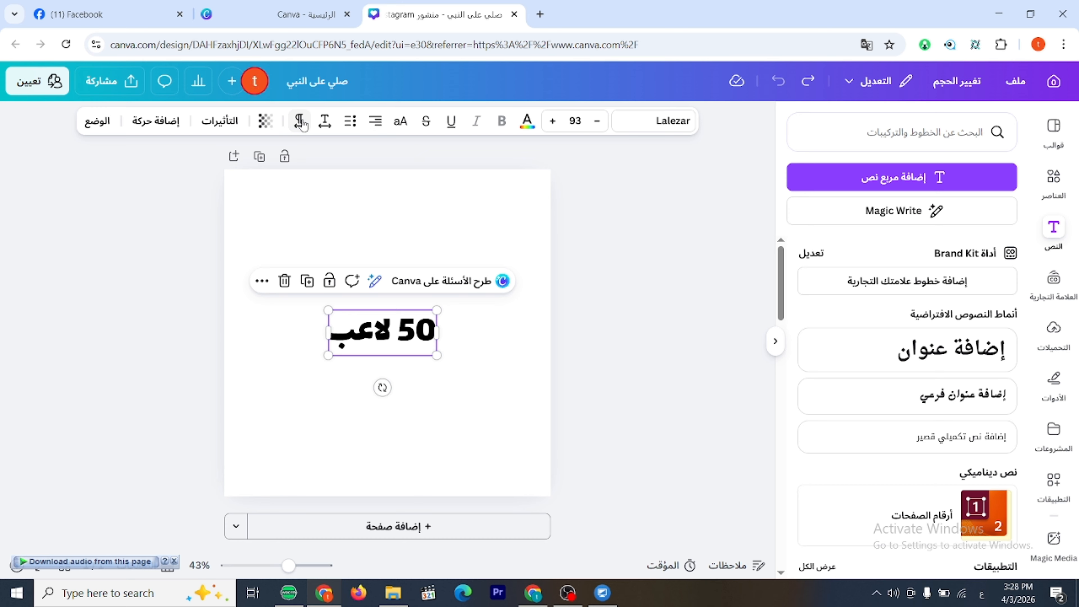
# Fade the text completely with transparency 0, and raise the transparency value to 24.
pyautogui.click(272, 126)
pyautogui.moveTo(232, 179); pyautogui.dragTo(368, 193)
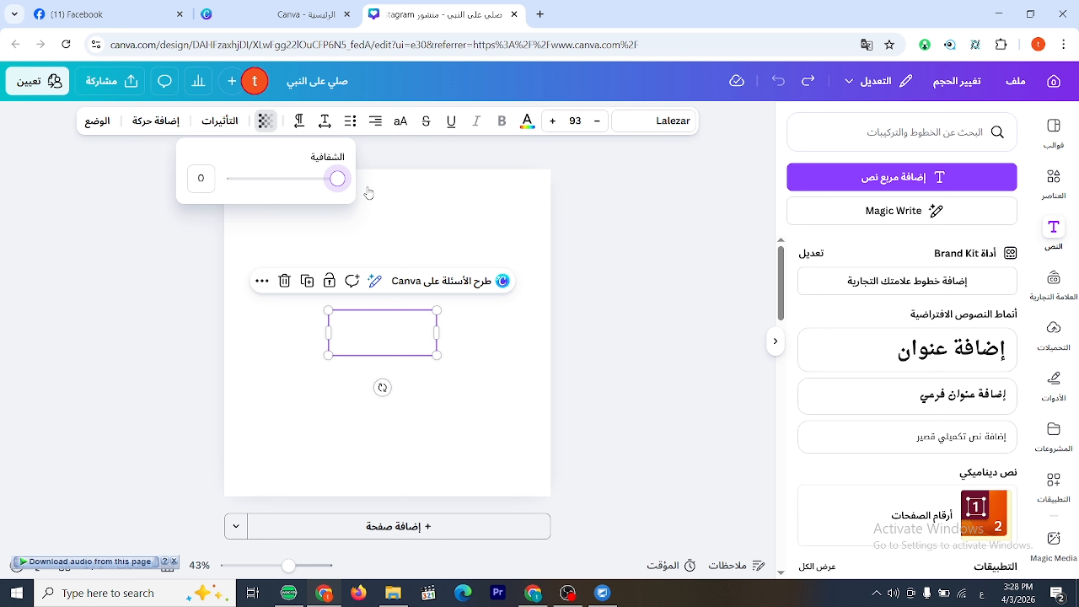
pyautogui.moveTo(349, 188); pyautogui.dragTo(314, 188)
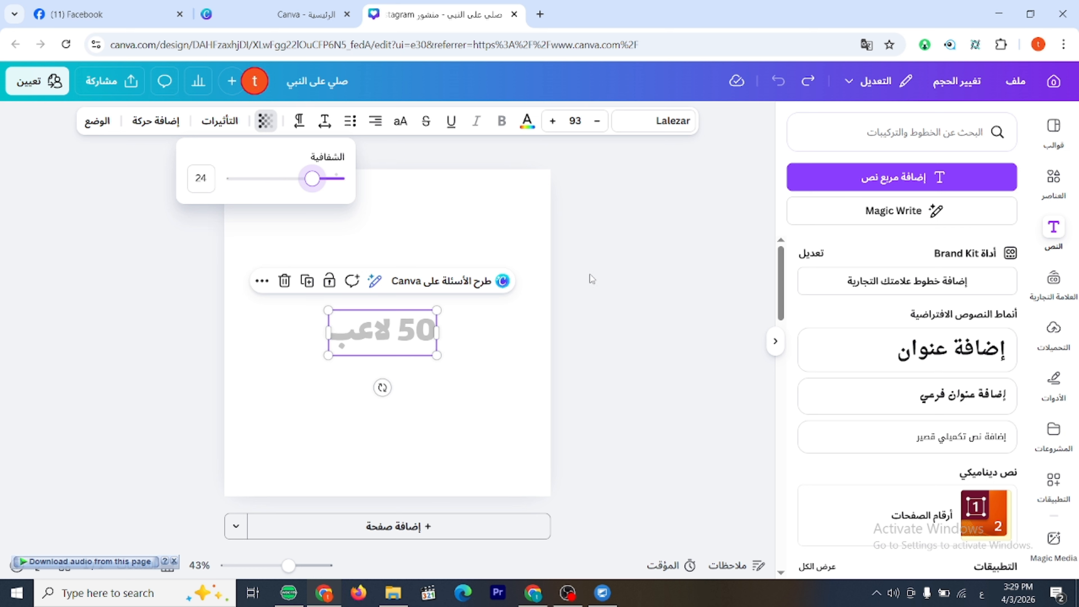
pyautogui.press('Escape')
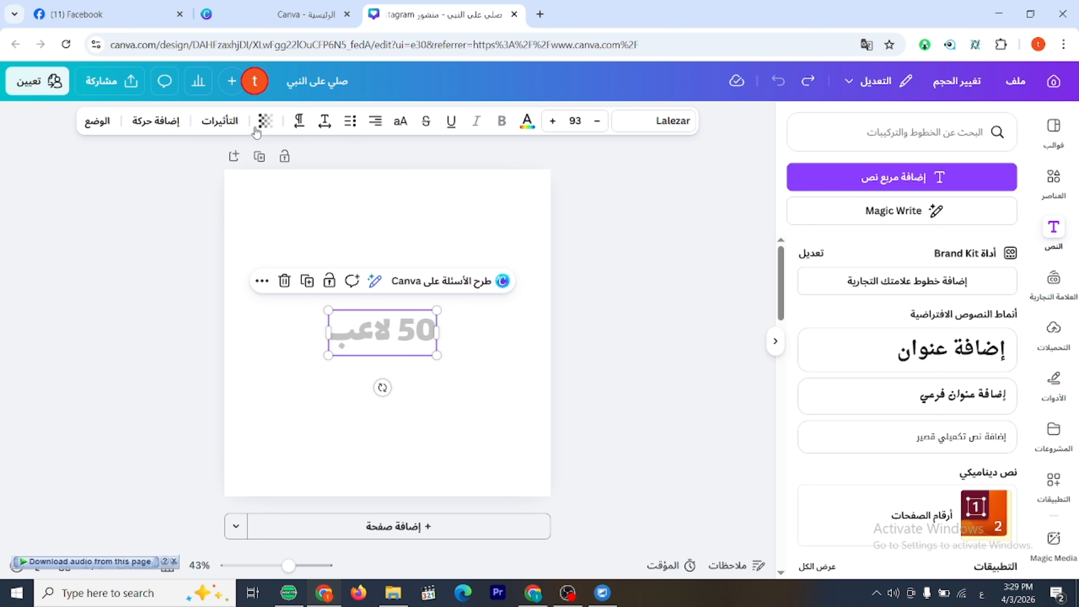
# Raise the transparency value of "50 لاعب" until the text is almost fully opaque.
pyautogui.click(272, 128)
pyautogui.moveTo(310, 179); pyautogui.dragTo(242, 182)
pyautogui.click(574, 230)
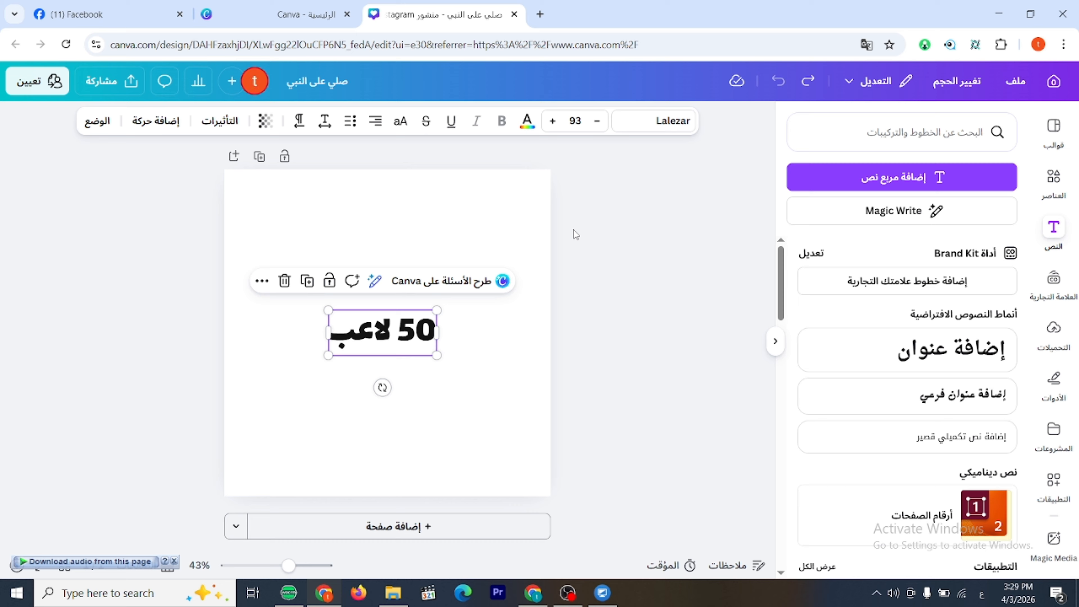
pyautogui.click(643, 332)
# Enlarge "50 لاعب" to a font size of about 143 and place it in the upper half of the page.
pyautogui.moveTo(423, 333)
pyautogui.mouseDown()
pyautogui.moveTo(434, 304)
pyautogui.moveTo(434, 333)
pyautogui.mouseUp()
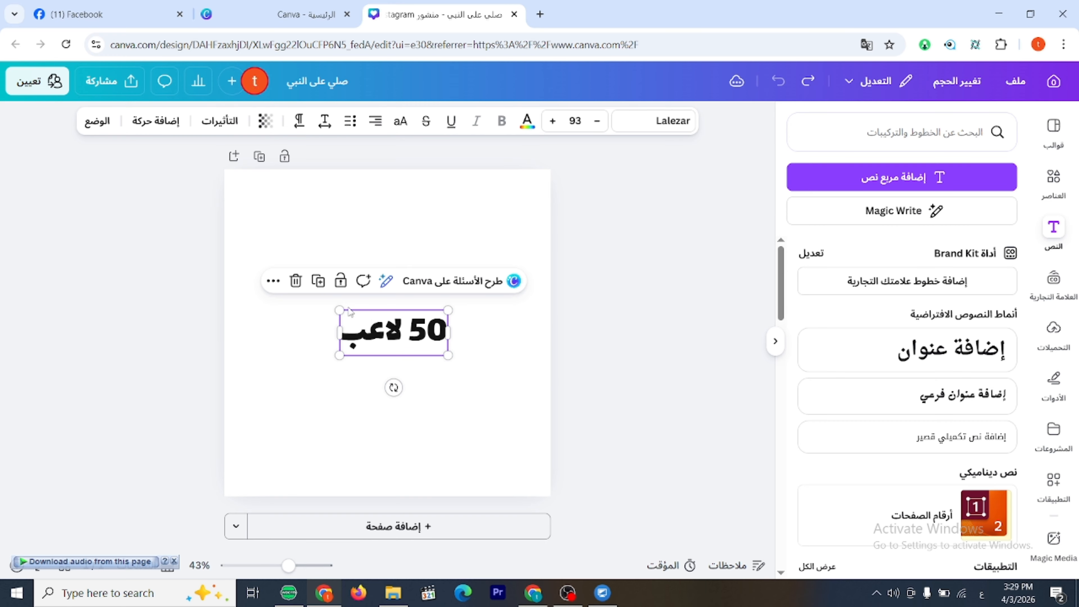
pyautogui.moveTo(340, 311); pyautogui.dragTo(291, 249)
pyautogui.moveTo(399, 343); pyautogui.dragTo(423, 284)
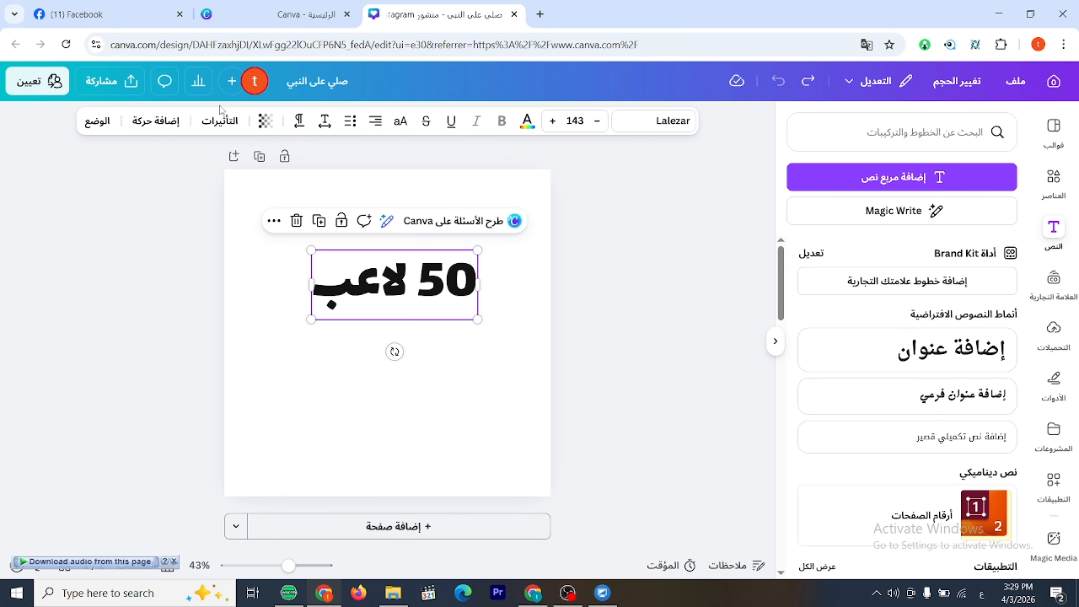
# Browse the text effects, apply the "ساقط" drop shadow to "50 لاعب" and shift the text slightly.
pyautogui.click(220, 121)
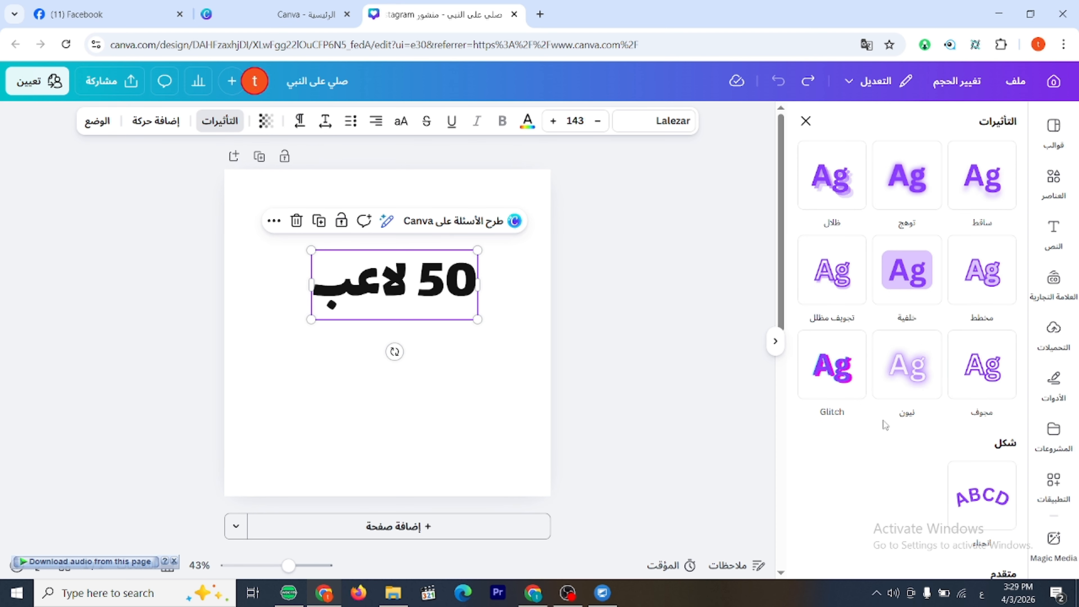
pyautogui.scroll(-5, 973, 460)
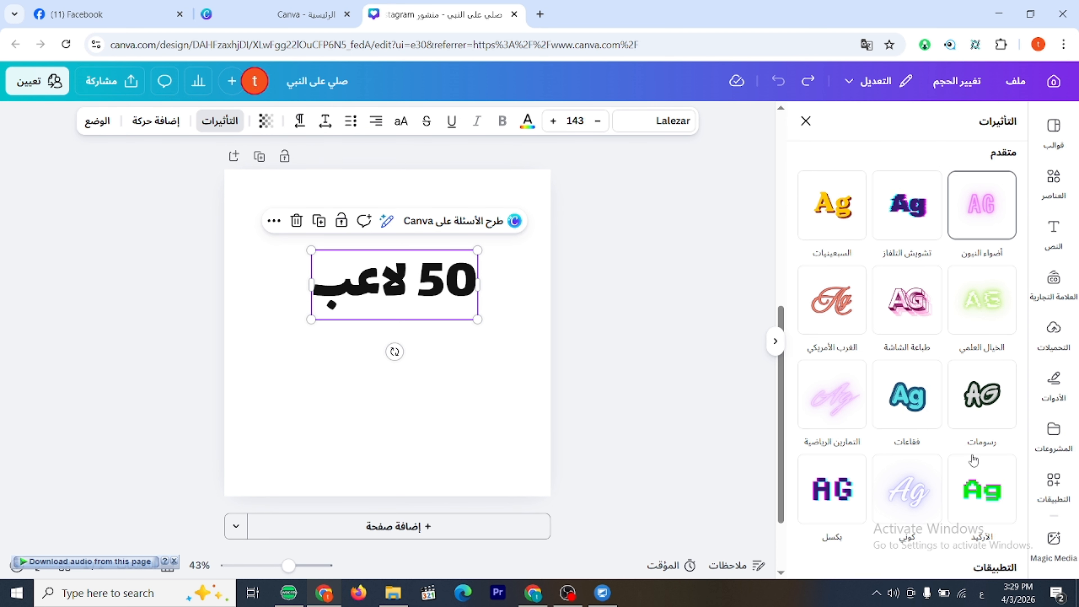
pyautogui.scroll(-2, 974, 460)
pyautogui.scroll(8, 973, 460)
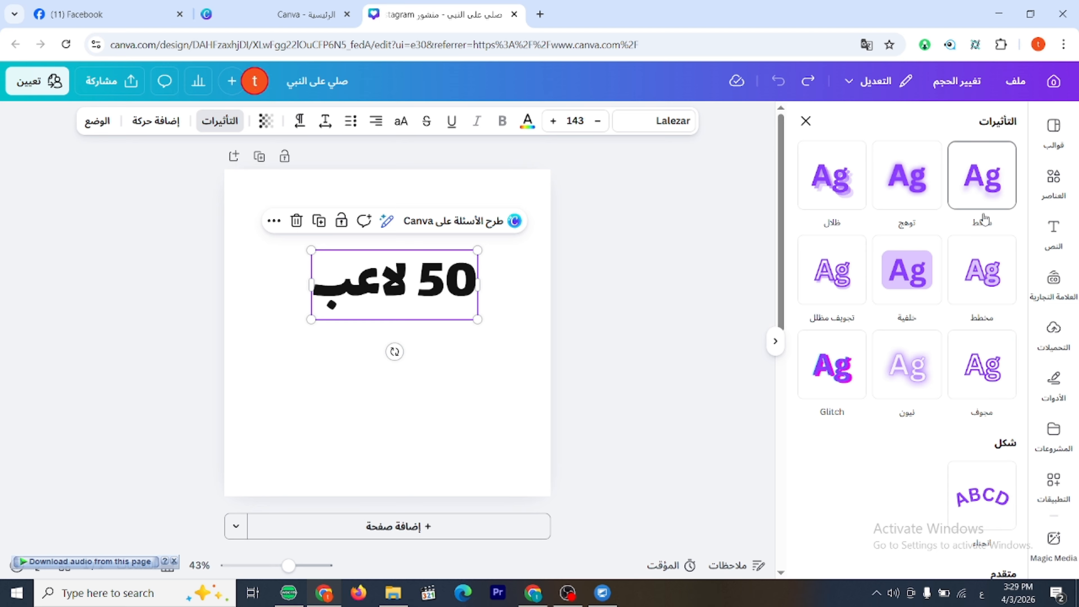
pyautogui.click(981, 199)
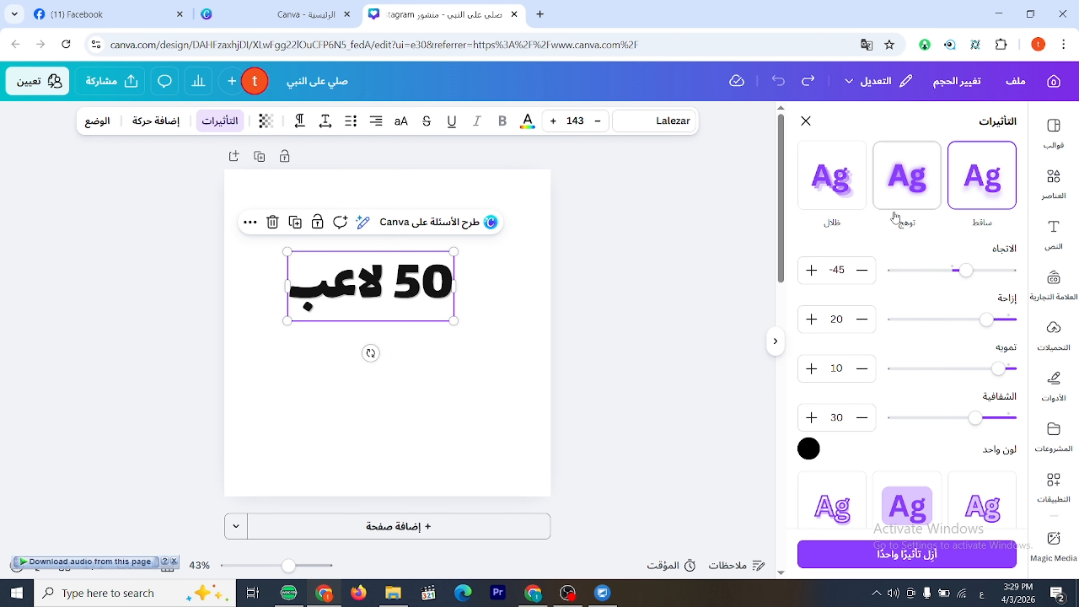
pyautogui.moveTo(411, 295)
pyautogui.mouseDown()
pyautogui.moveTo(430, 304)
pyautogui.moveTo(417, 308)
pyautogui.mouseUp()
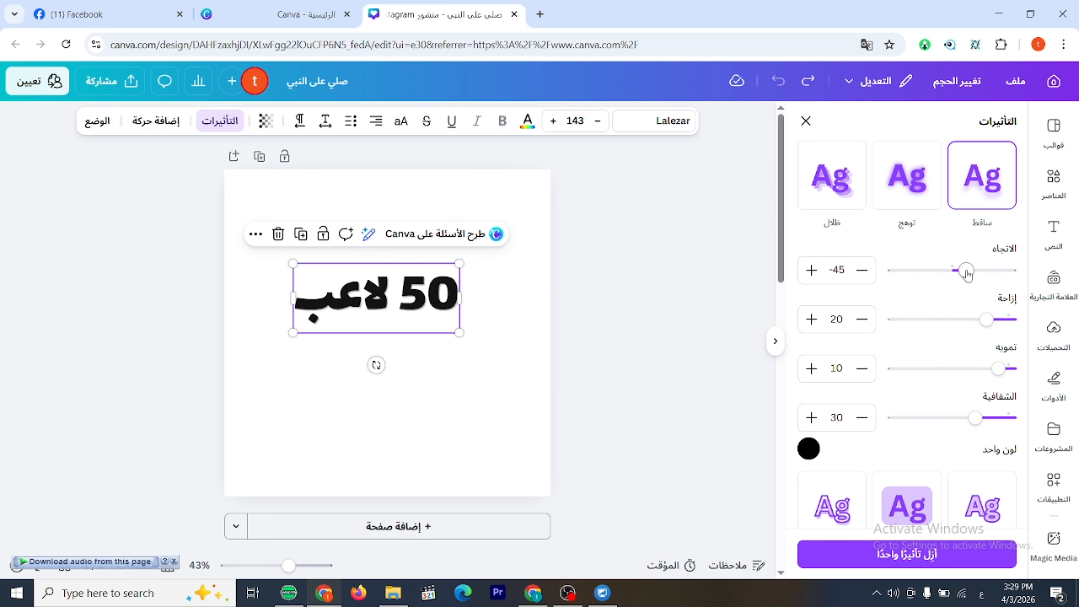
# Set the drop shadow's direction to 0, offset to 41, blur to 9 and transparency to 16.
pyautogui.moveTo(966, 270); pyautogui.dragTo(999, 283)
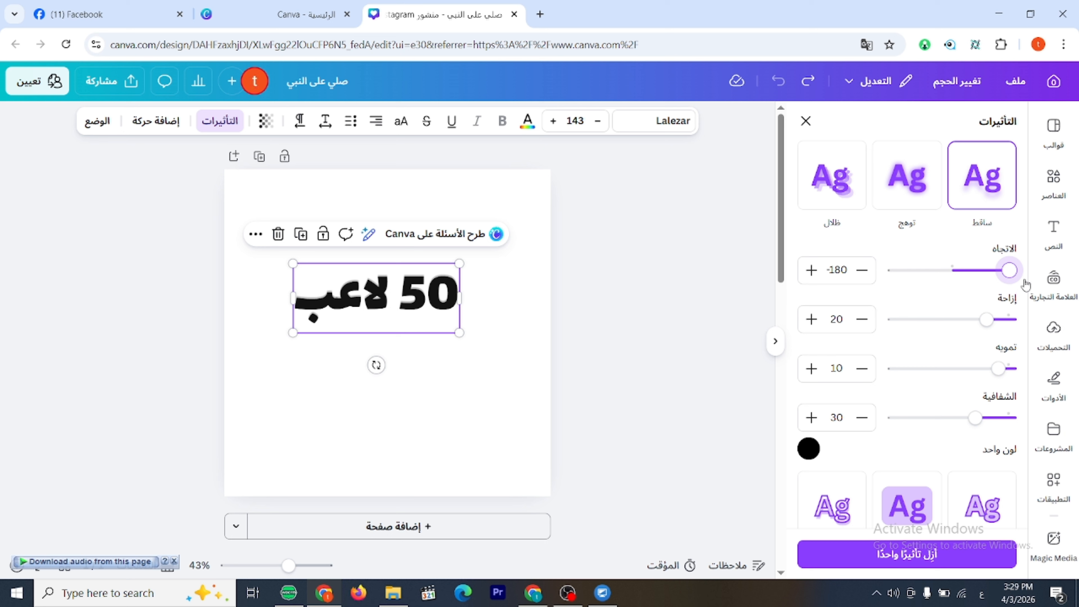
pyautogui.moveTo(1009, 270); pyautogui.dragTo(952, 270)
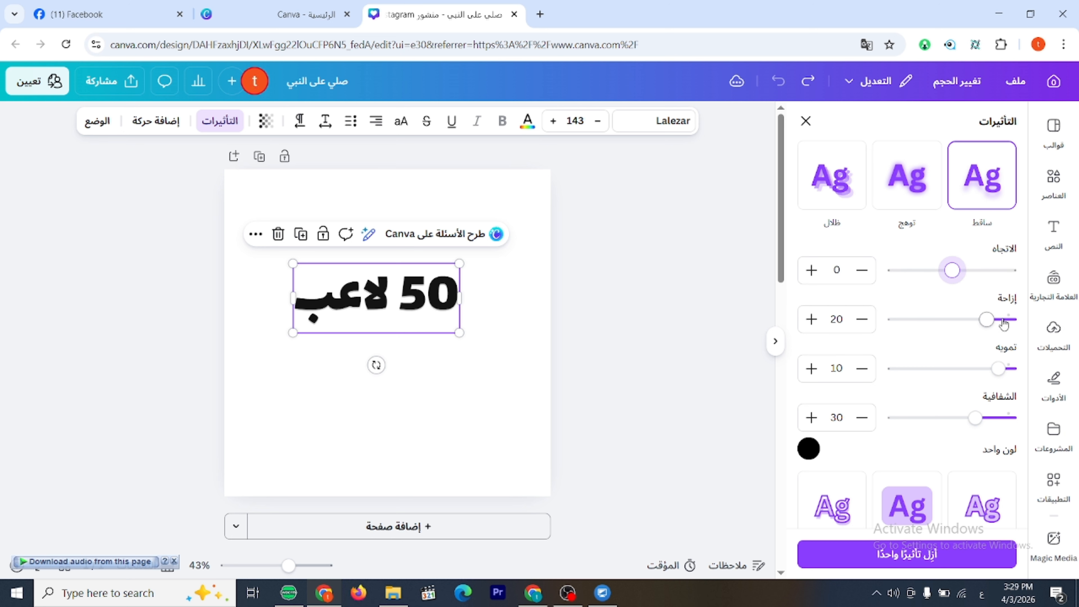
pyautogui.moveTo(990, 324); pyautogui.dragTo(875, 321)
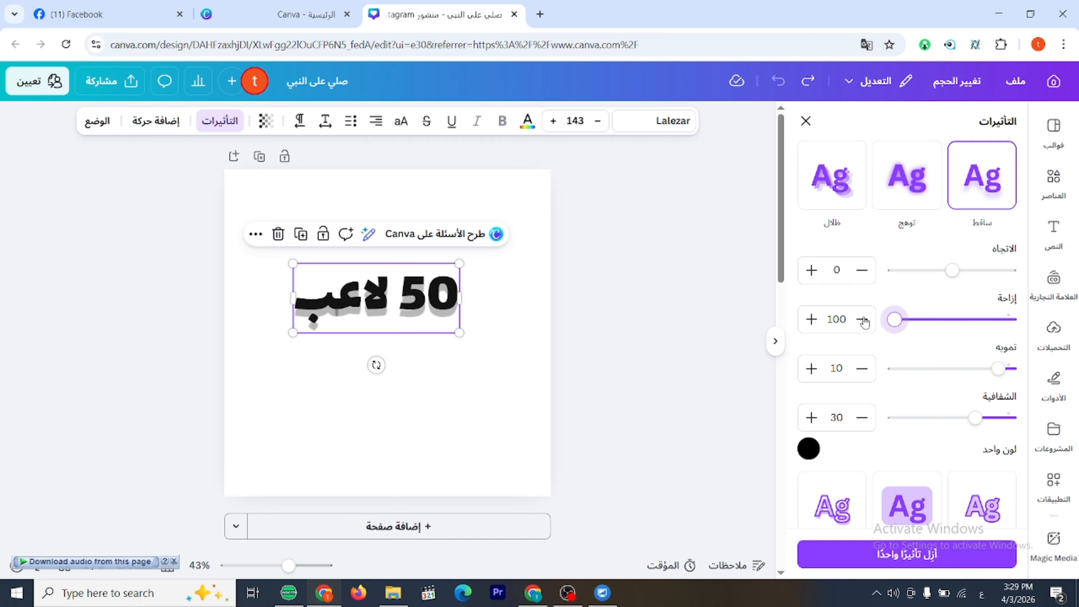
pyautogui.moveTo(864, 323); pyautogui.dragTo(964, 318)
pyautogui.moveTo(1004, 376)
pyautogui.mouseDown()
pyautogui.moveTo(894, 370)
pyautogui.moveTo(999, 369)
pyautogui.mouseUp()
pyautogui.moveTo(976, 418)
pyautogui.mouseDown()
pyautogui.moveTo(862, 425)
pyautogui.moveTo(993, 418)
pyautogui.mouseUp()
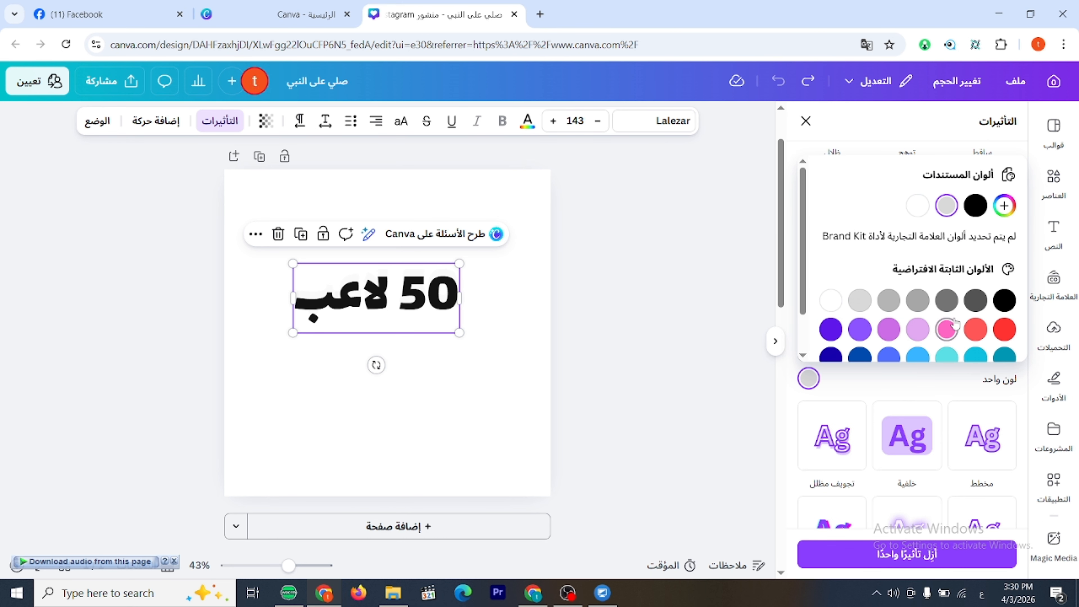
# Recolour the drop shadow of "50 لاعب" to the default green.
pyautogui.scroll(-1, 950, 326)
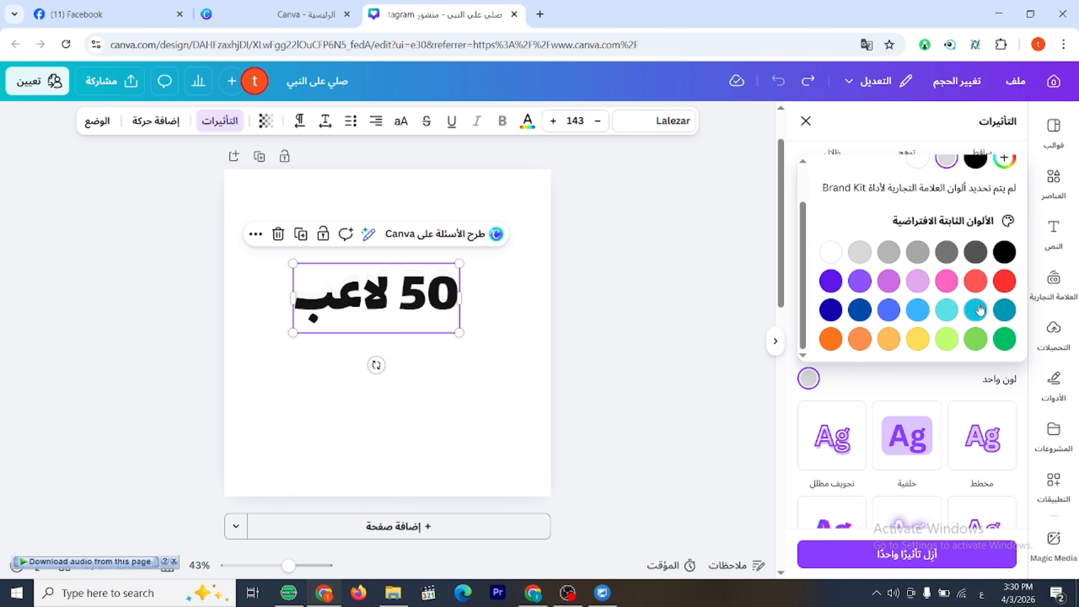
pyautogui.click(1004, 339)
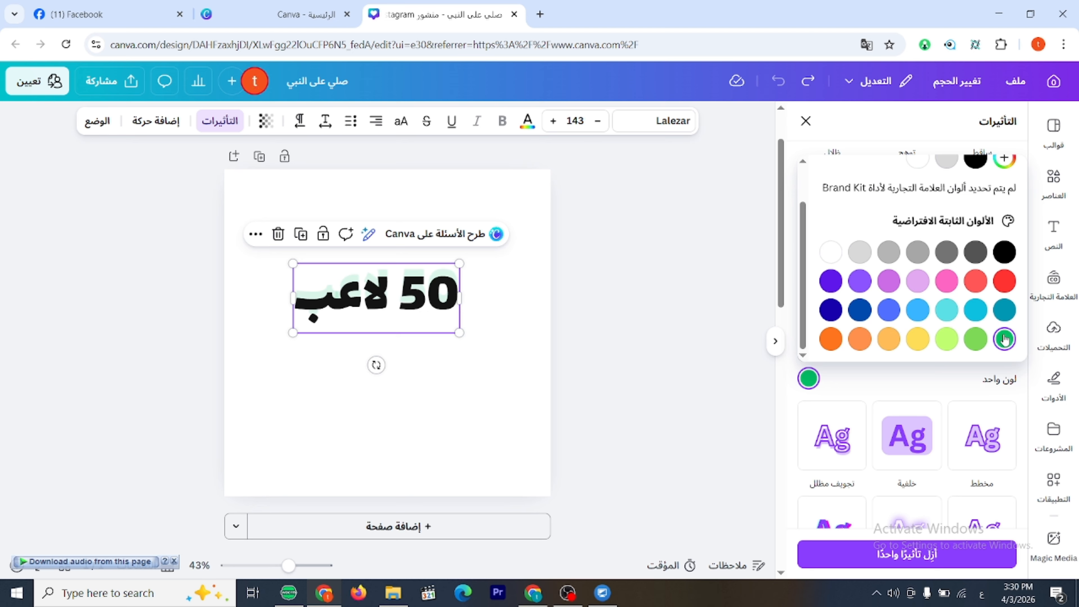
pyautogui.scroll(1, 954, 328)
pyautogui.click(870, 385)
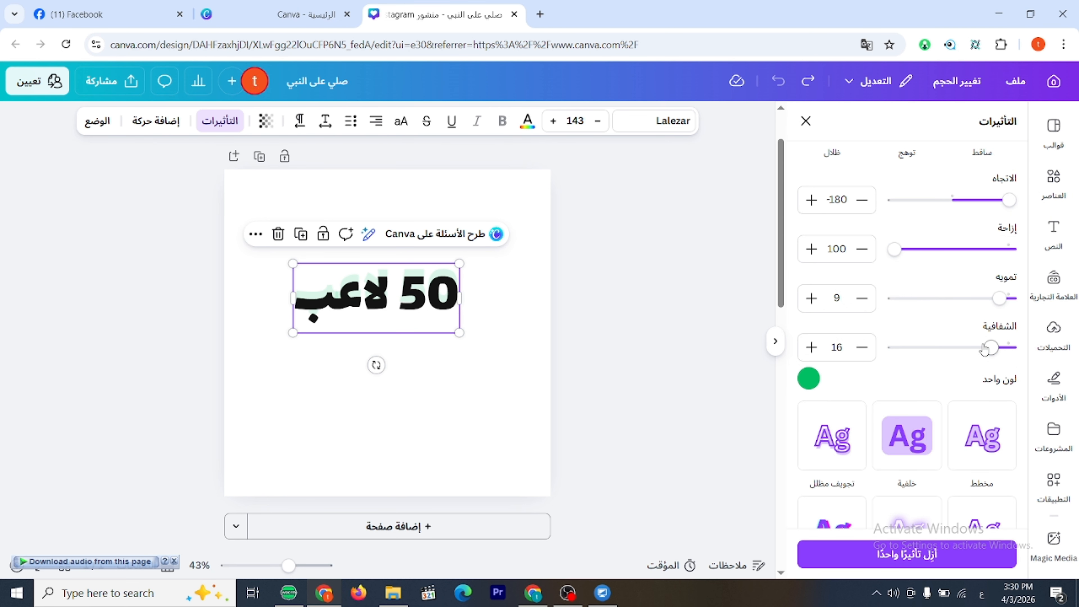
# Set the green drop shadow's direction to 0 and its offset to 80.
pyautogui.scroll(2, 952, 233)
pyautogui.moveTo(1001, 276); pyautogui.dragTo(953, 285)
pyautogui.moveTo(895, 319); pyautogui.dragTo(918, 320)
pyautogui.scroll(-5, 994, 334)
pyautogui.scroll(5, 997, 336)
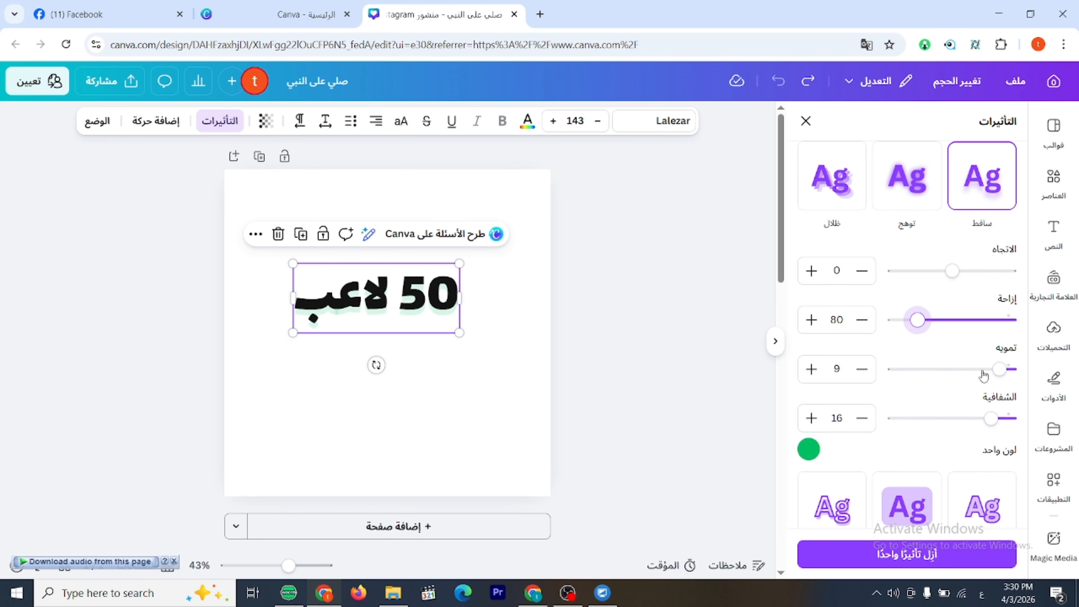
# Apply the "توهج" glow effect to "50 لاعب" and raise its intensity to the maximum.
pyautogui.click(910, 178)
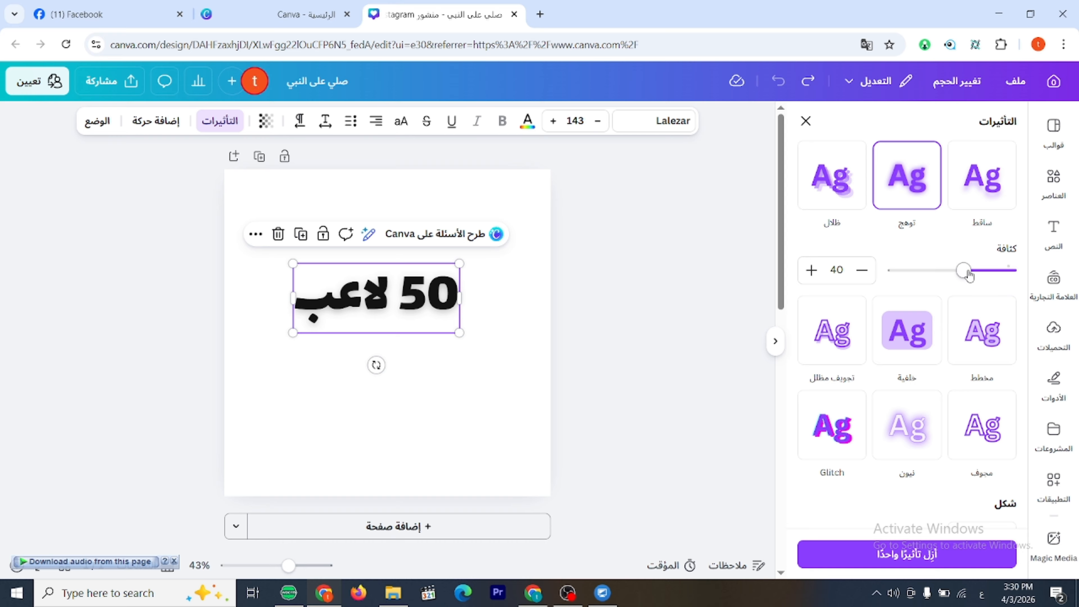
pyautogui.moveTo(963, 270); pyautogui.dragTo(894, 272)
pyautogui.scroll(-5, 883, 383)
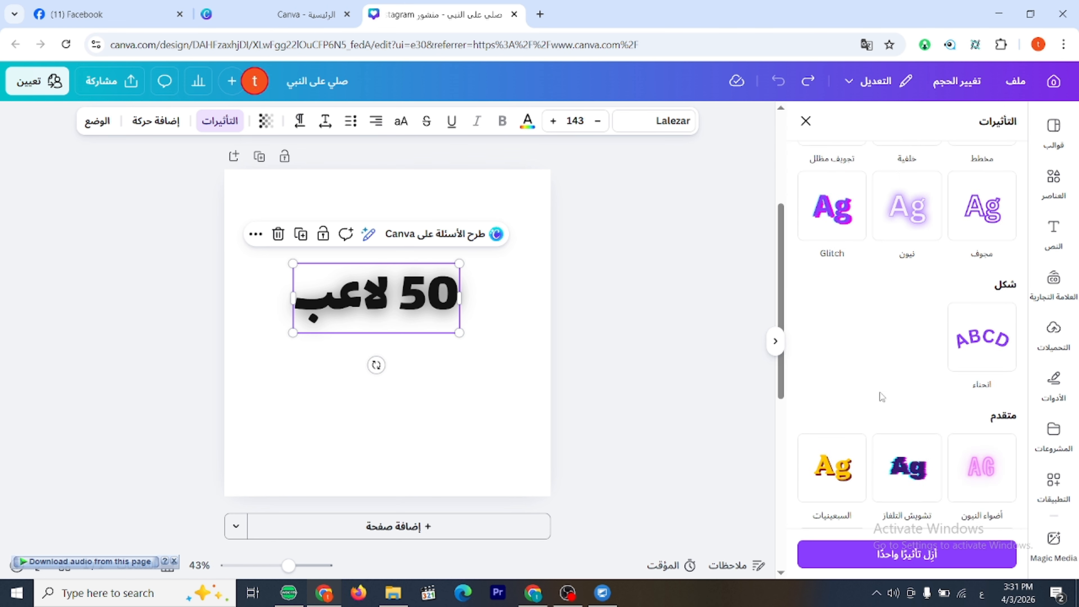
# Apply the "ظلال" echo effect to "50 لاعب" with direction 0 and offset 95.
pyautogui.scroll(5, 871, 297)
pyautogui.click(846, 182)
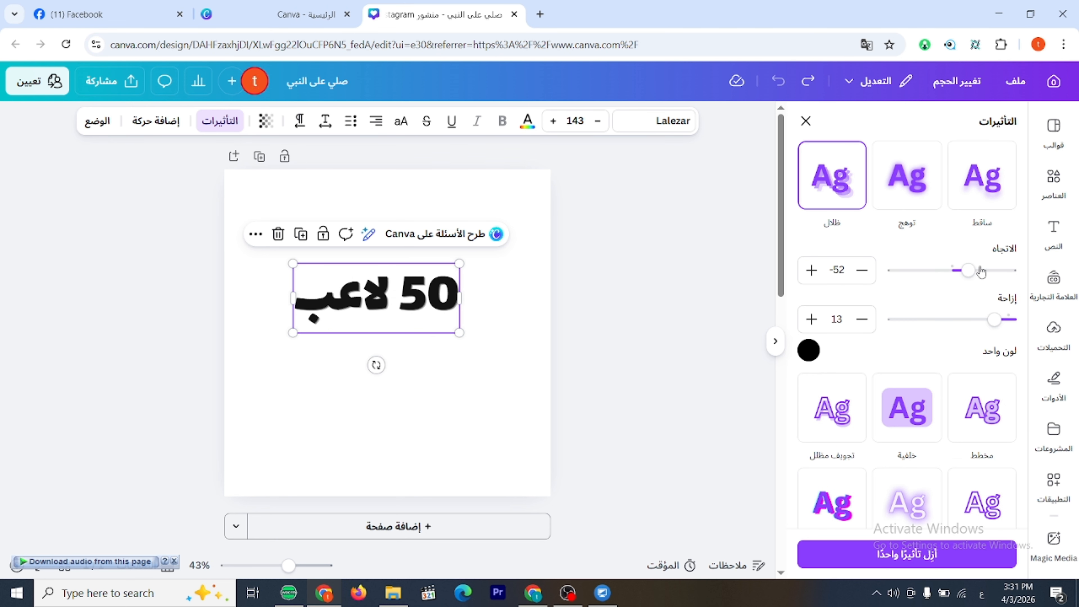
pyautogui.moveTo(973, 274); pyautogui.dragTo(901, 327)
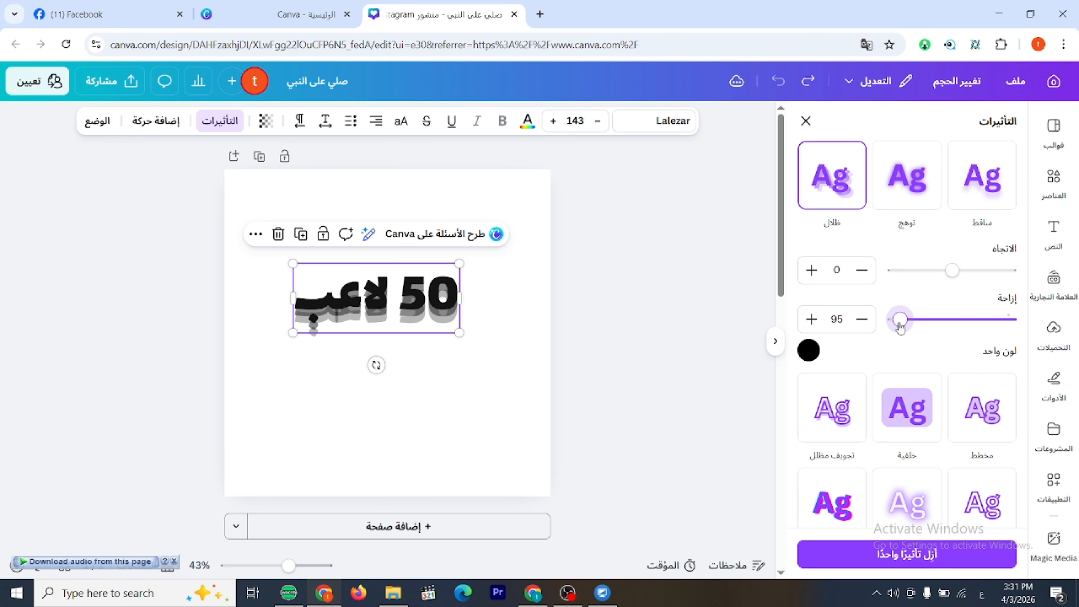
# Try pink and red for the echo shadow, settle on cobalt blue #004aad, and close the effects settings.
pyautogui.click(808, 350)
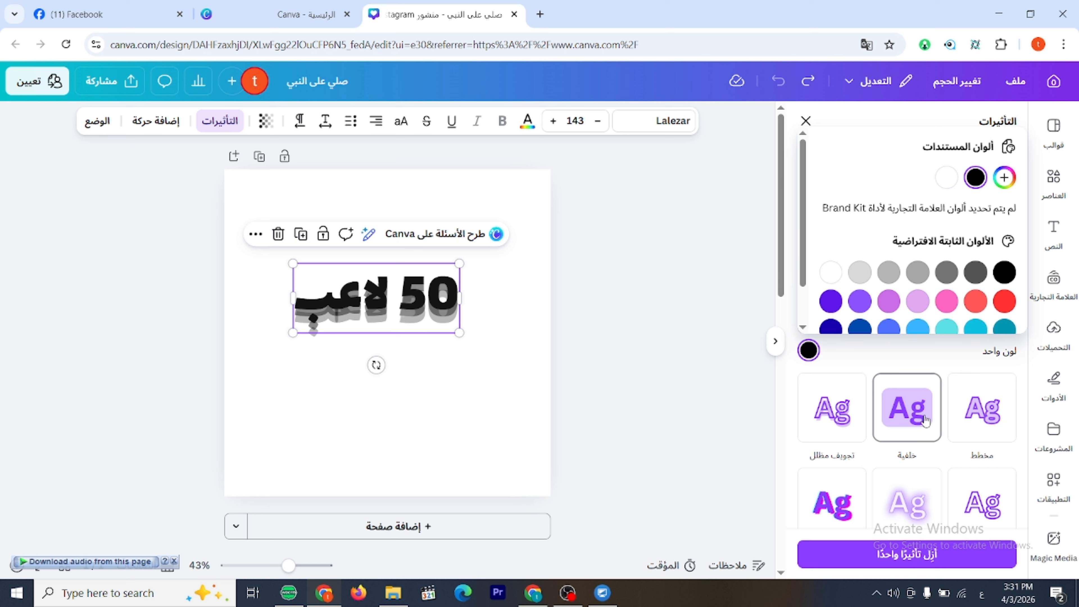
pyautogui.scroll(-1, 915, 250)
pyautogui.click(946, 253)
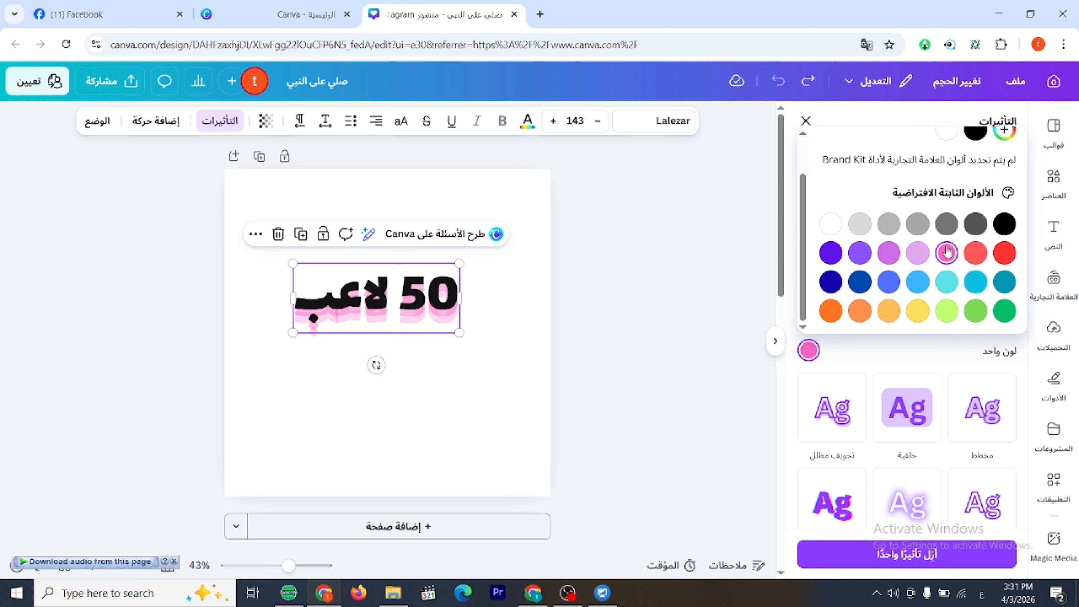
pyautogui.scroll(1, 987, 255)
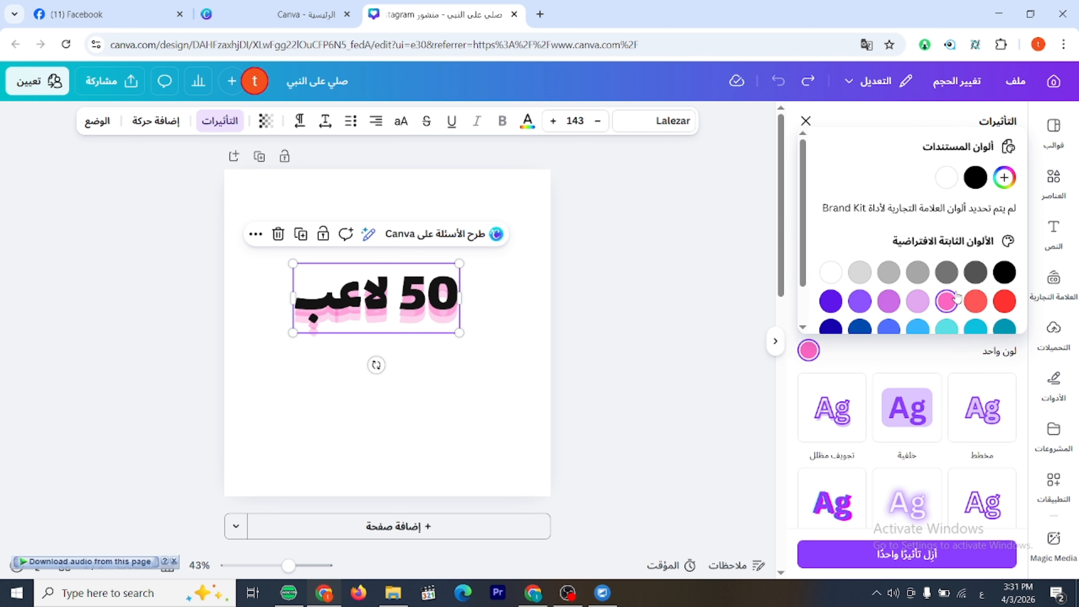
pyautogui.scroll(-1, 990, 255)
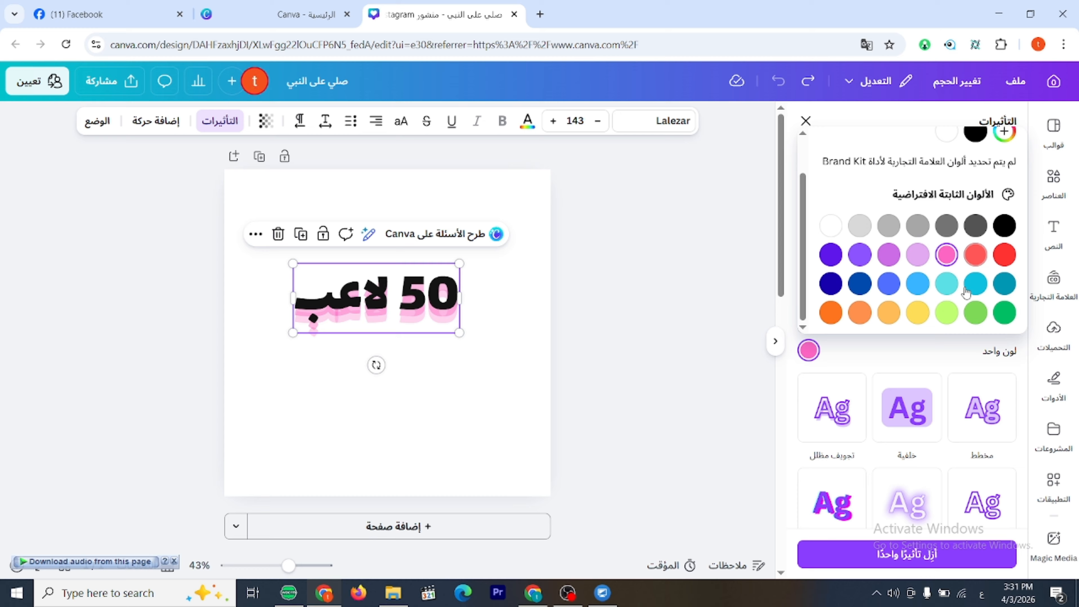
pyautogui.click(859, 281)
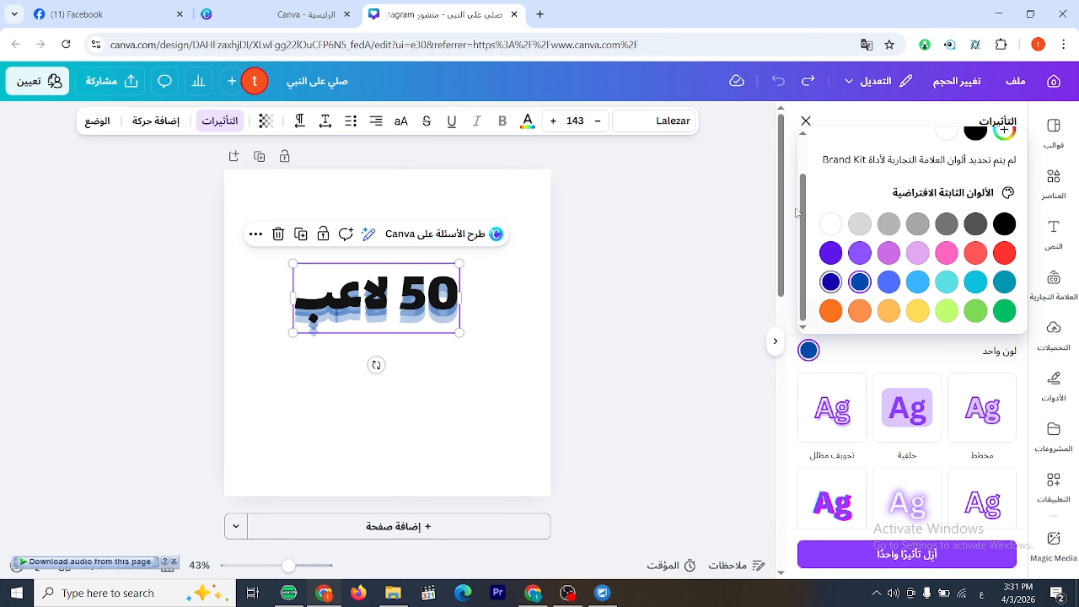
pyautogui.click(806, 121)
pyautogui.click(806, 121)
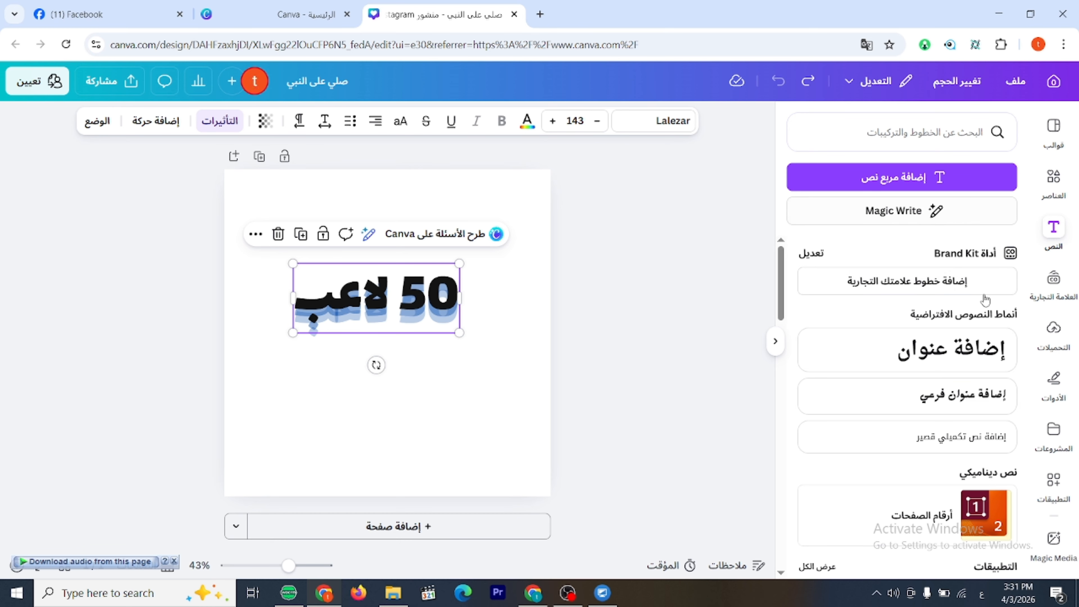
# Apply the "مخطط" outline effect to "50 لاعب" and enlarge the text to a font size of about 216.
pyautogui.click(229, 127)
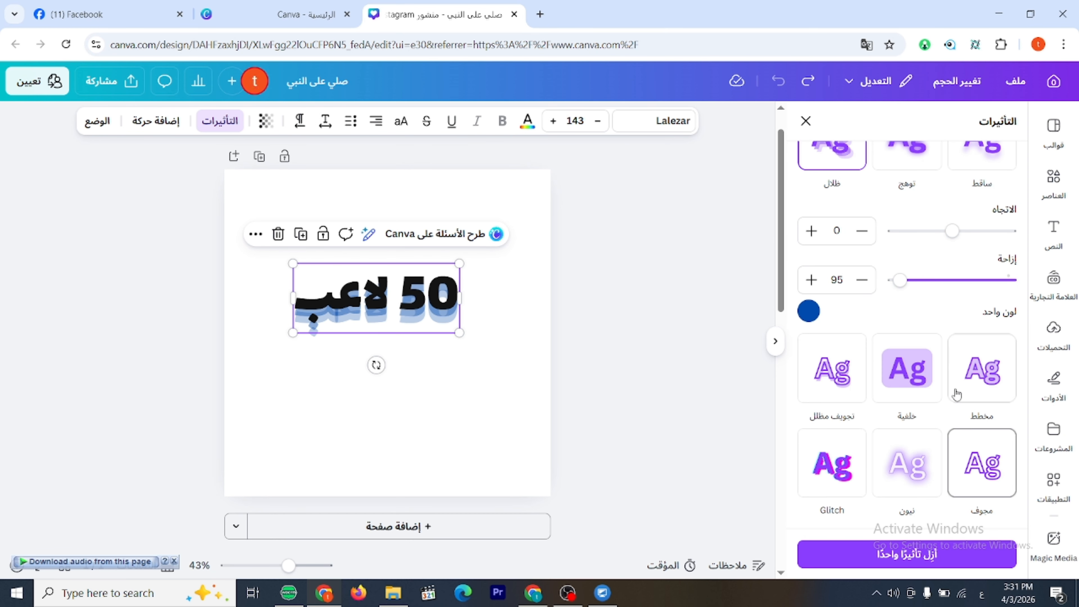
pyautogui.scroll(-3, 959, 362)
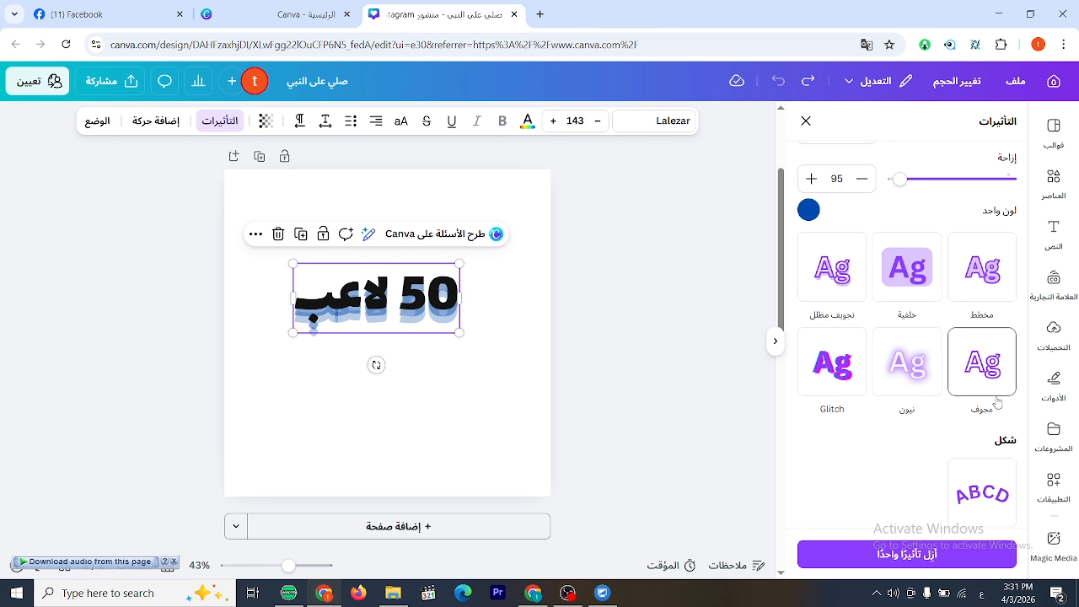
pyautogui.click(992, 285)
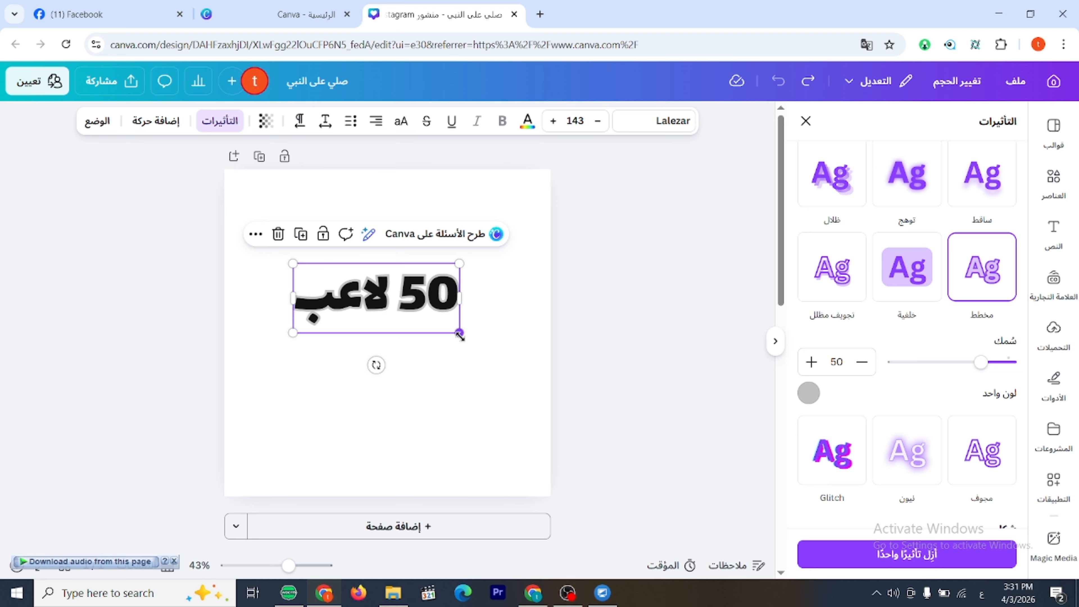
pyautogui.moveTo(460, 336); pyautogui.dragTo(422, 340)
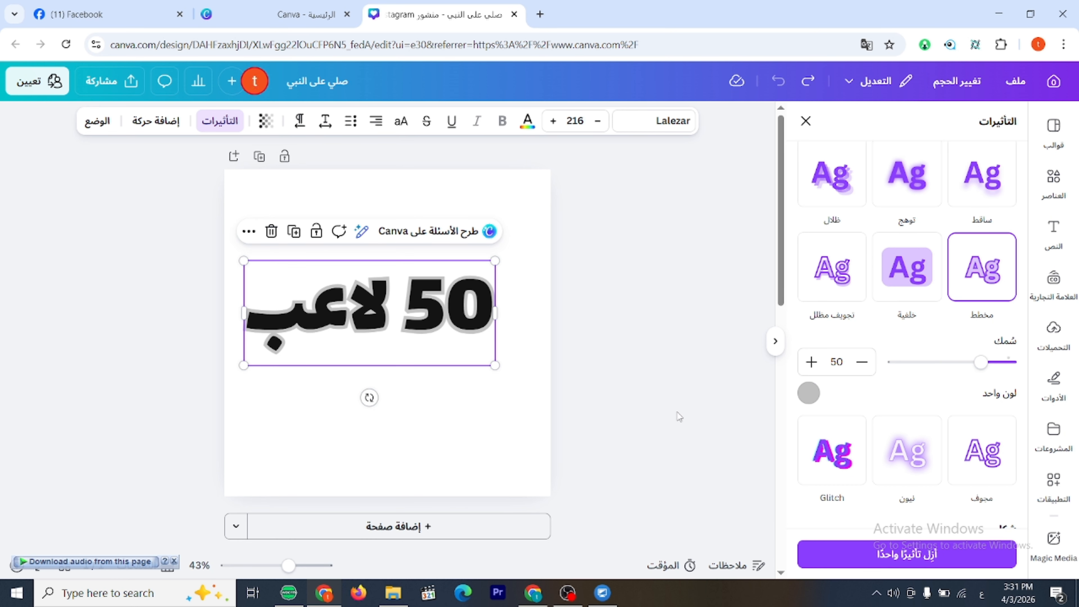
# Try several outline colours on "50 لاعب", settle on red, and shift the text slightly to the right.
pyautogui.click(809, 393)
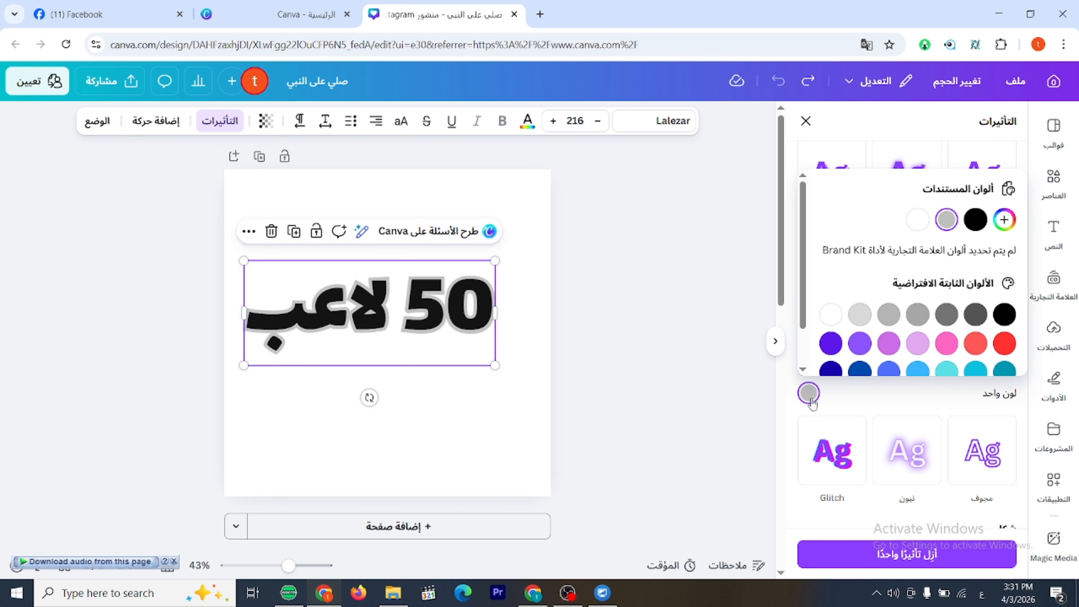
pyautogui.click(832, 315)
pyautogui.click(888, 343)
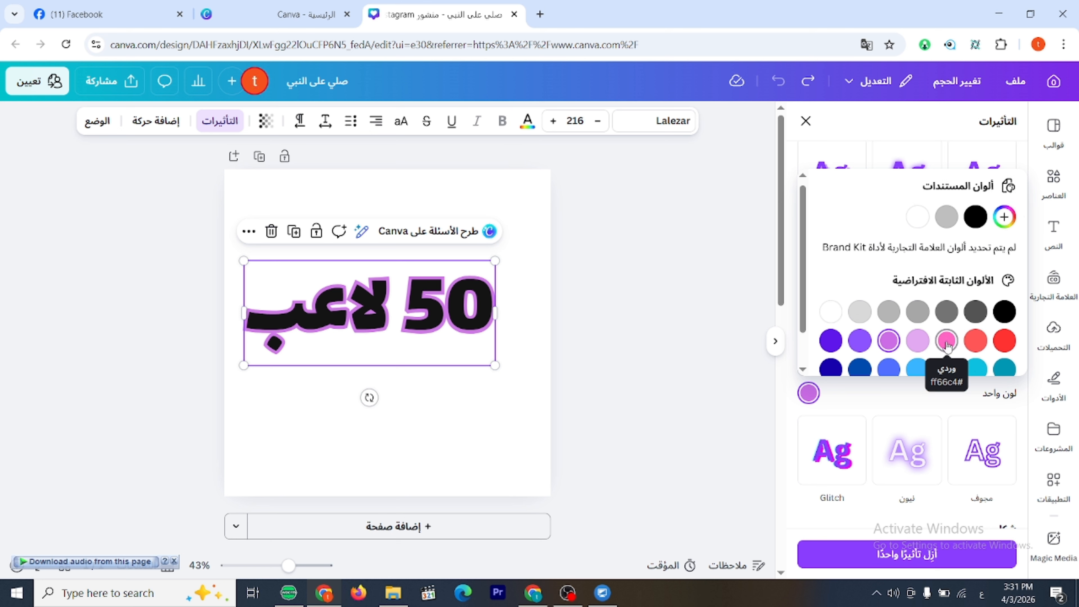
pyautogui.scroll(-1, 963, 344)
pyautogui.click(979, 297)
pyautogui.click(1004, 298)
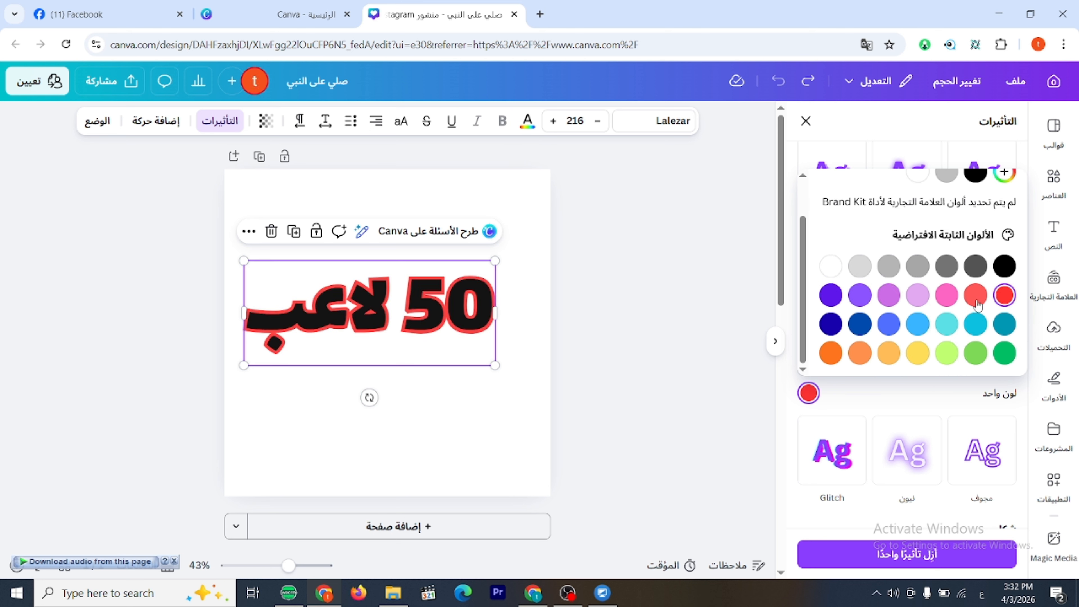
pyautogui.moveTo(491, 361); pyautogui.dragTo(505, 367)
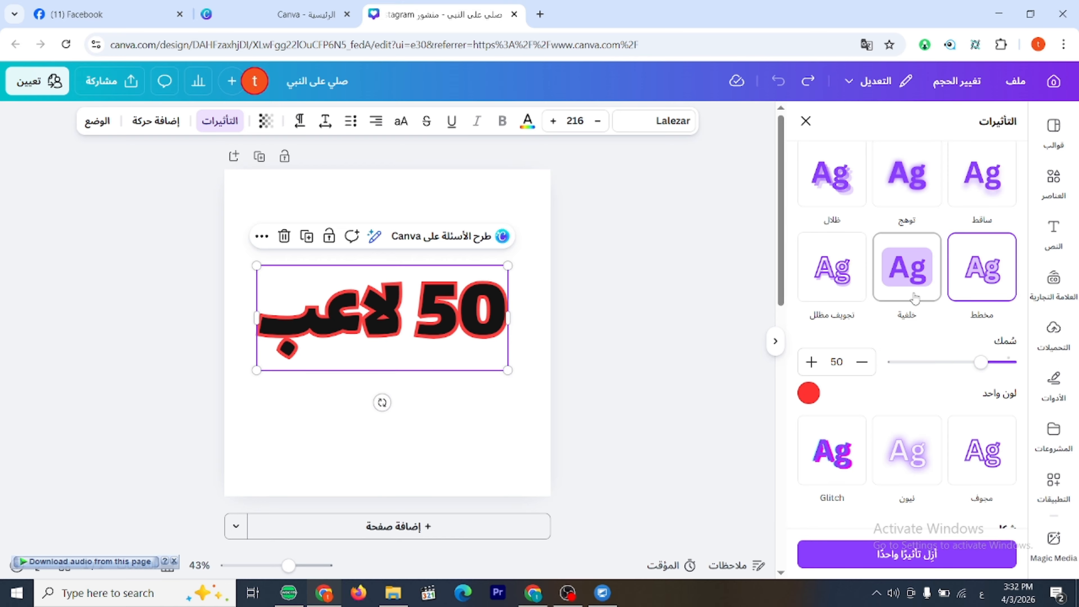
# Apply the yellow "خلفية" background effect, shrink the text to a font size of about 159 and centre it in the page's upper half.
pyautogui.click(917, 279)
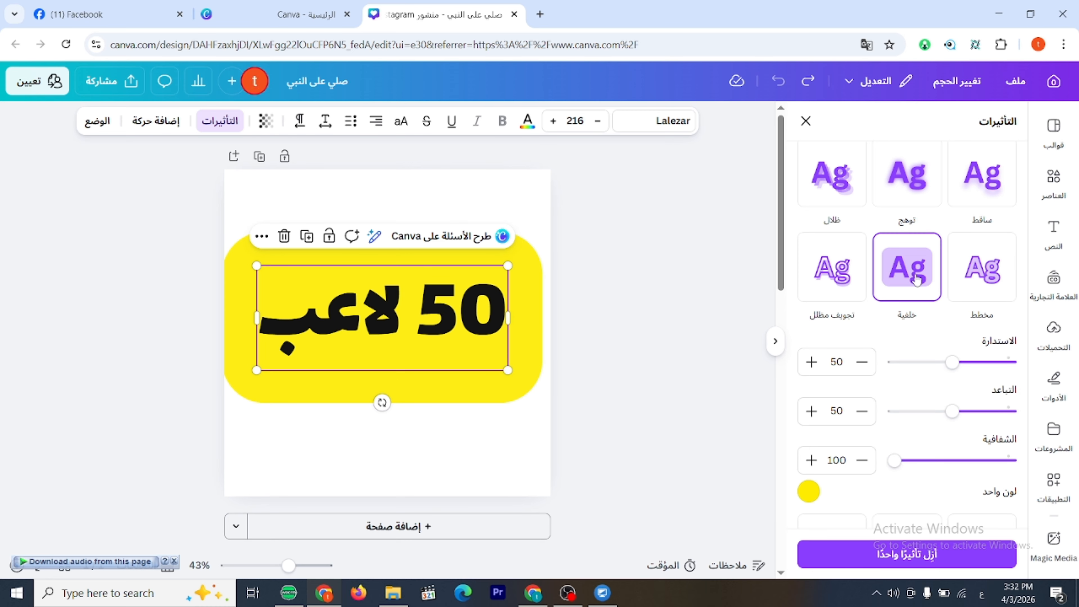
pyautogui.moveTo(509, 370); pyautogui.dragTo(442, 342)
pyautogui.moveTo(362, 301); pyautogui.dragTo(400, 283)
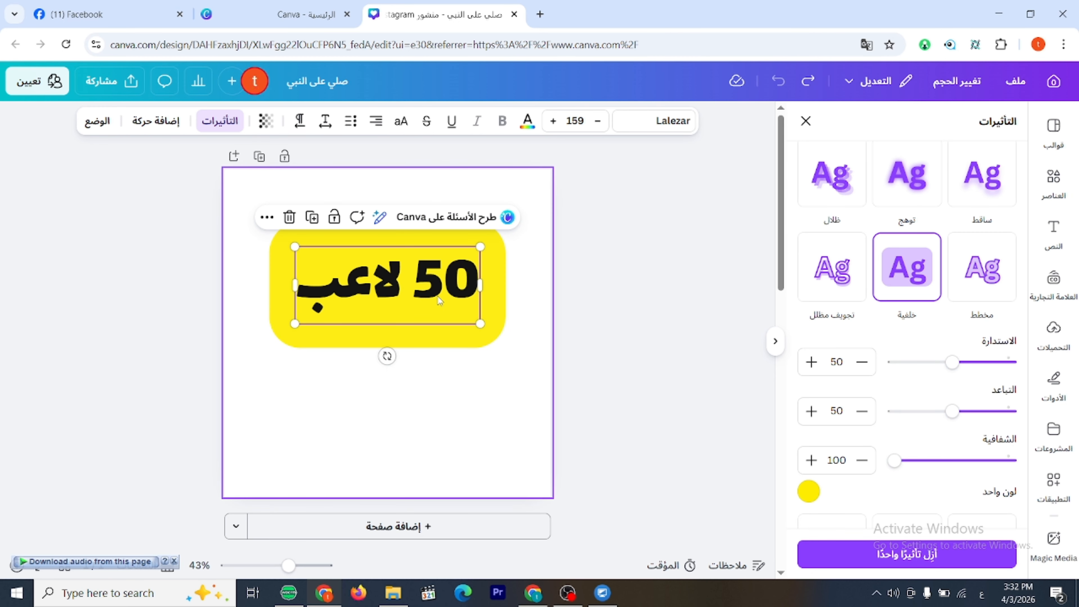
# Change the page's background colour to black.
pyautogui.click(513, 199)
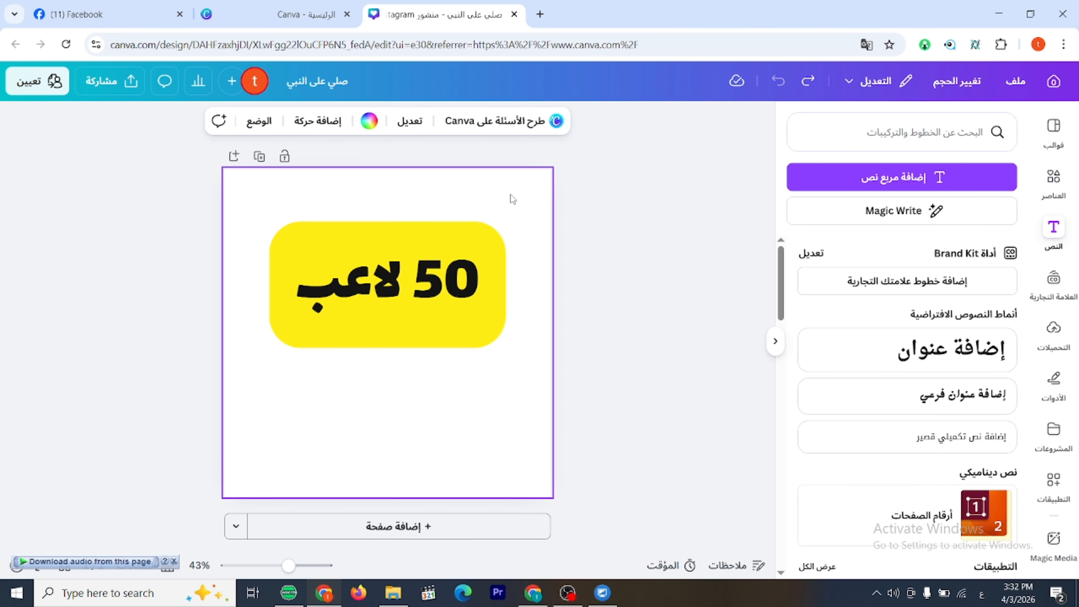
pyautogui.click(370, 122)
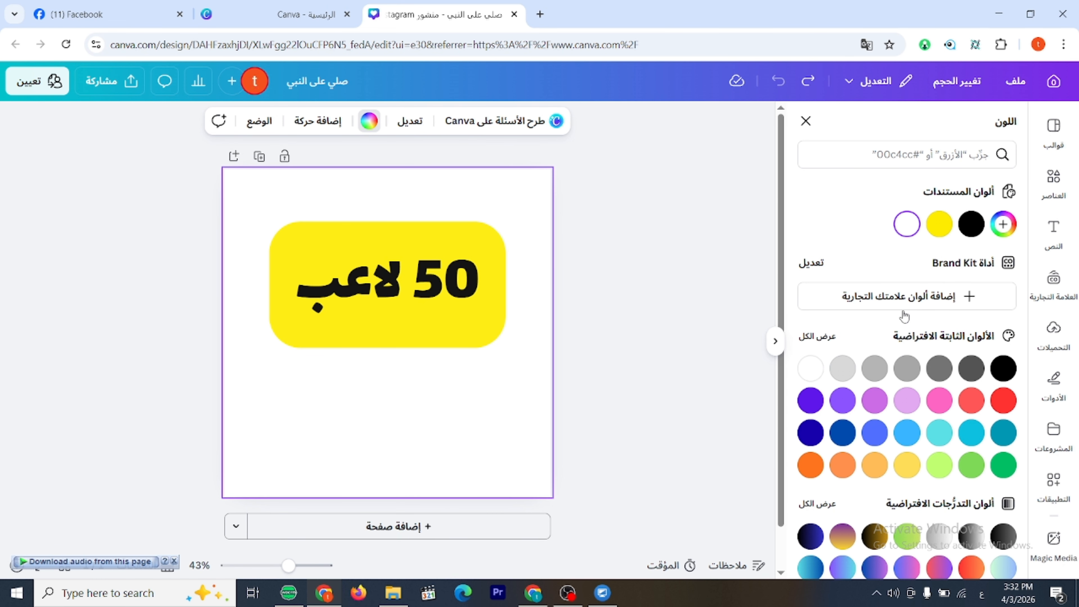
pyautogui.click(983, 231)
# Try the "ساقط" drop shadow on "50 لاعب" against the black page, and reapply the "خلفية" background effect.
pyautogui.click(386, 294)
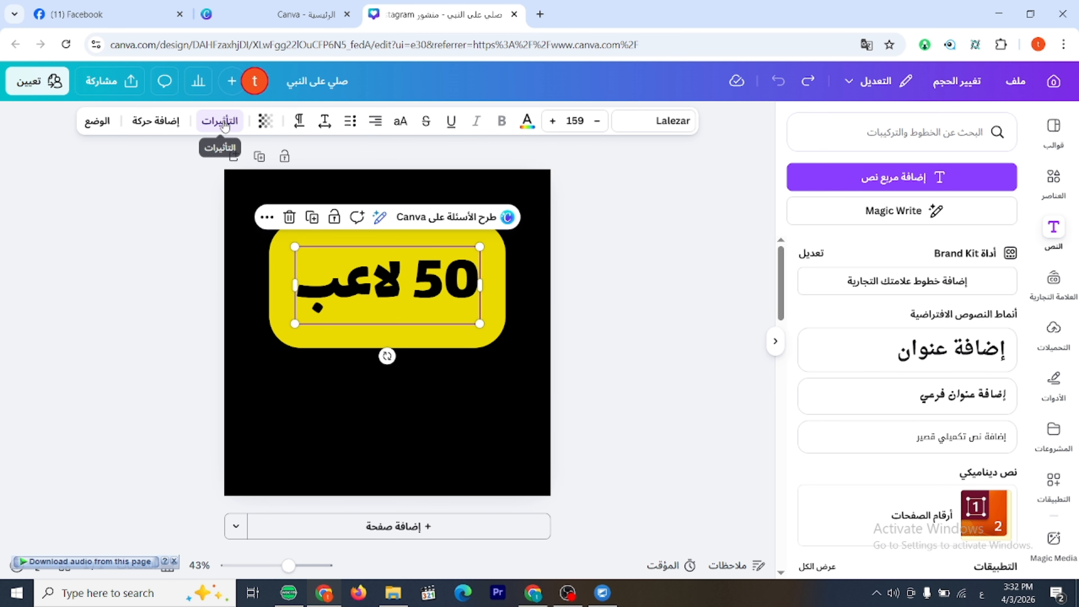
pyautogui.click(238, 122)
pyautogui.scroll(5, 969, 263)
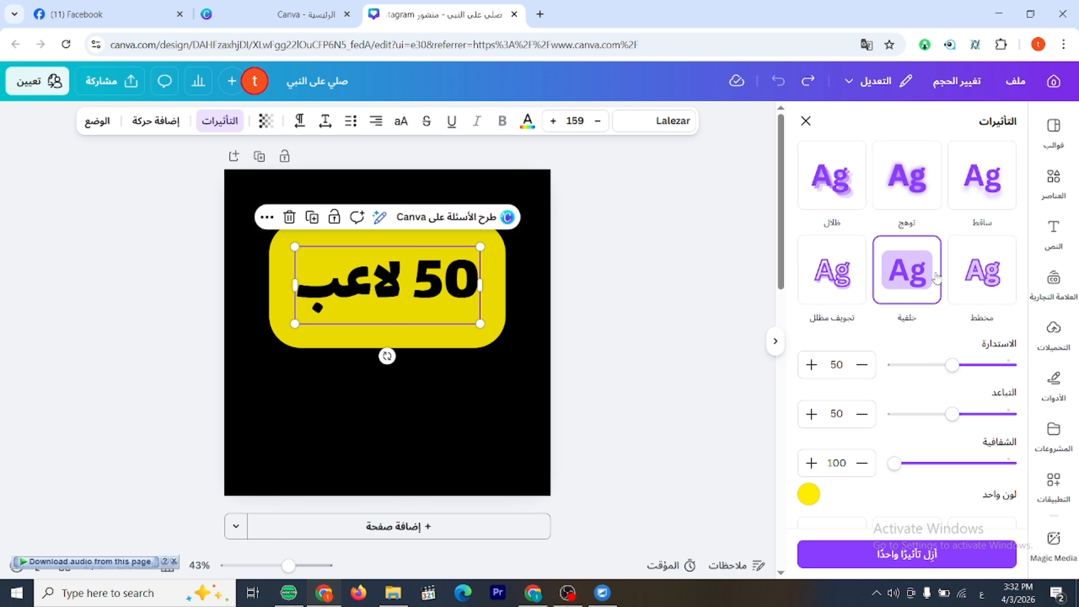
pyautogui.click(982, 175)
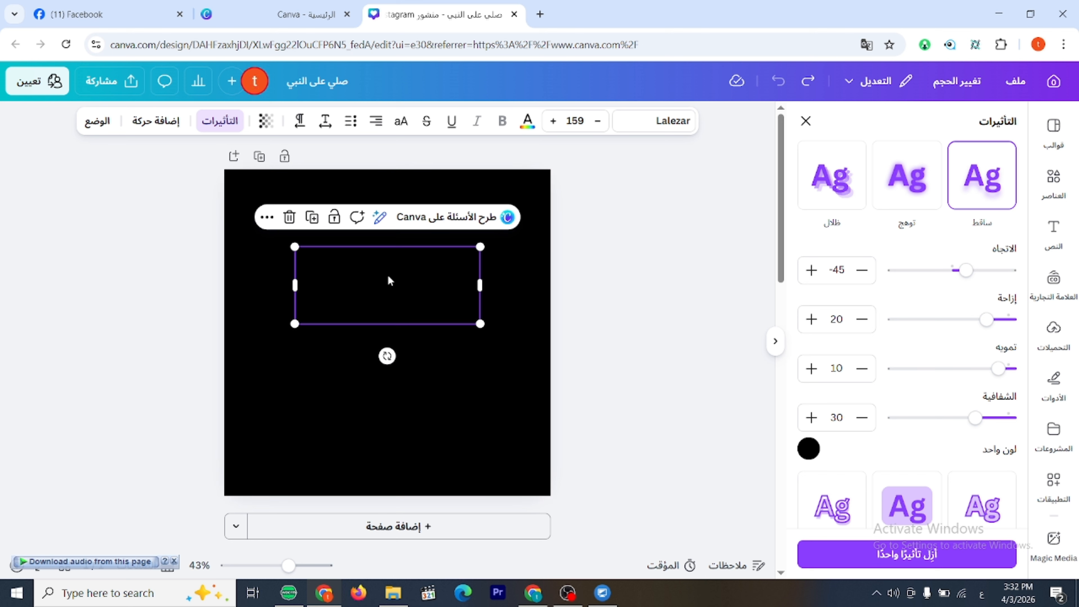
pyautogui.scroll(-5, 985, 377)
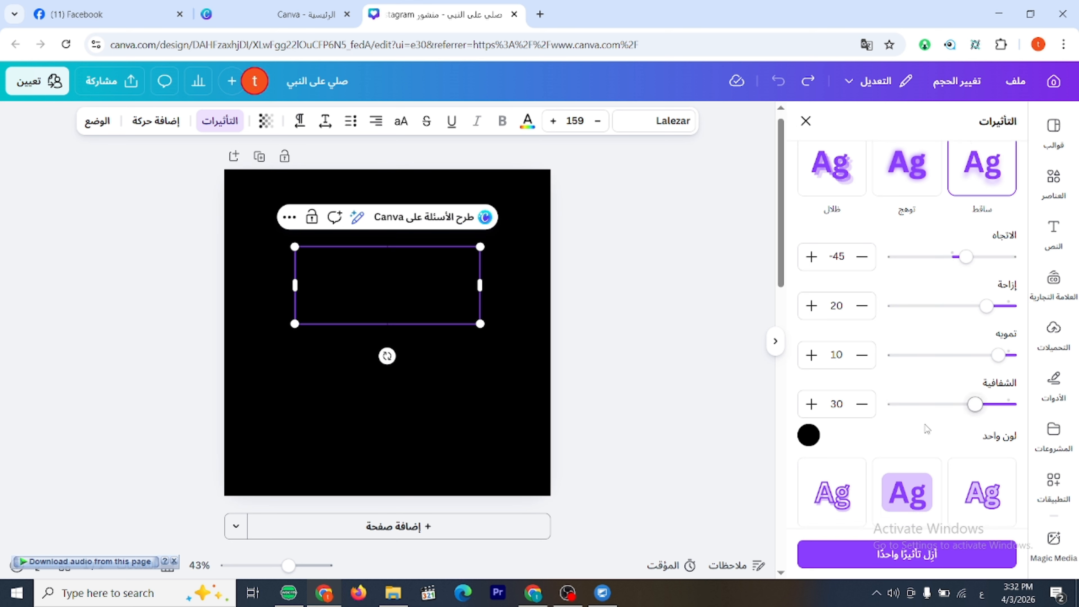
pyautogui.click(916, 237)
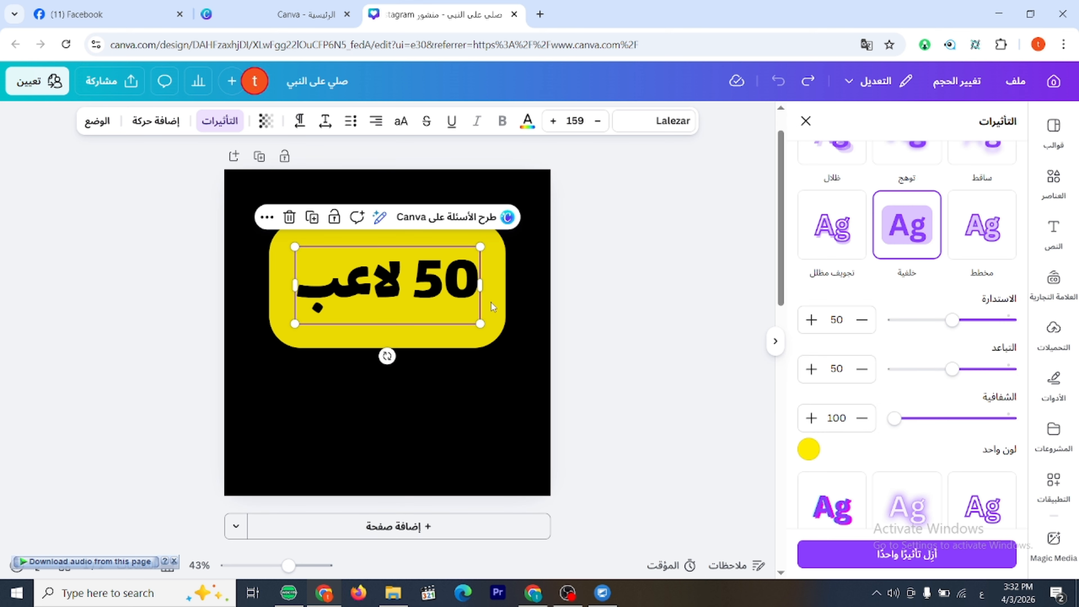
# Shrink "50 لاعب" to a font size of about 108 and set its background's roundness to 65, spread to 0 and transparency to 78.
pyautogui.moveTo(479, 323); pyautogui.dragTo(448, 270)
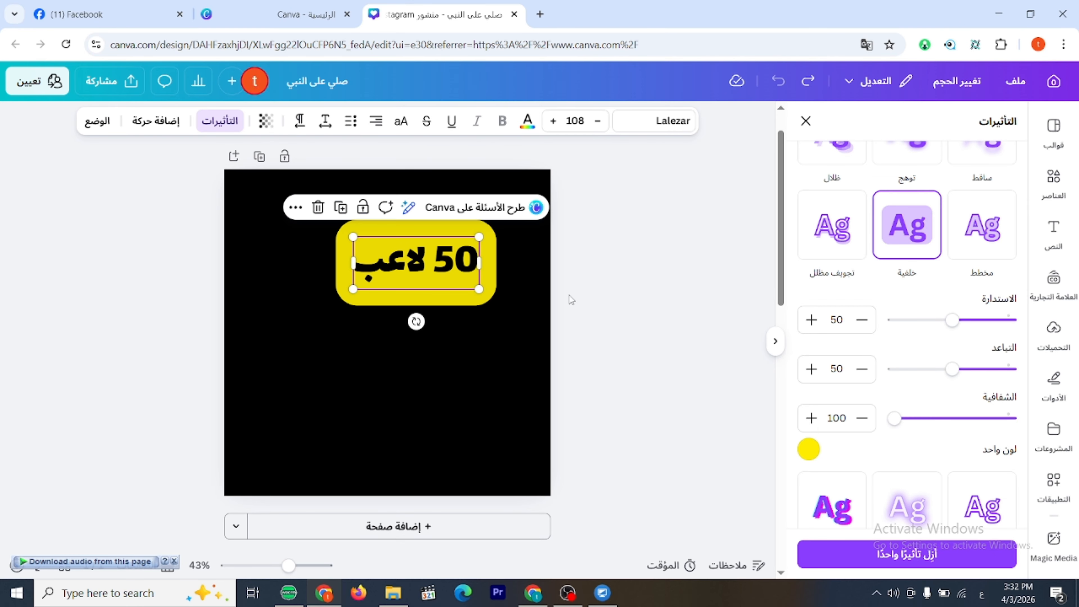
pyautogui.moveTo(953, 323)
pyautogui.mouseDown()
pyautogui.moveTo(832, 328)
pyautogui.moveTo(1064, 318)
pyautogui.moveTo(934, 319)
pyautogui.mouseUp()
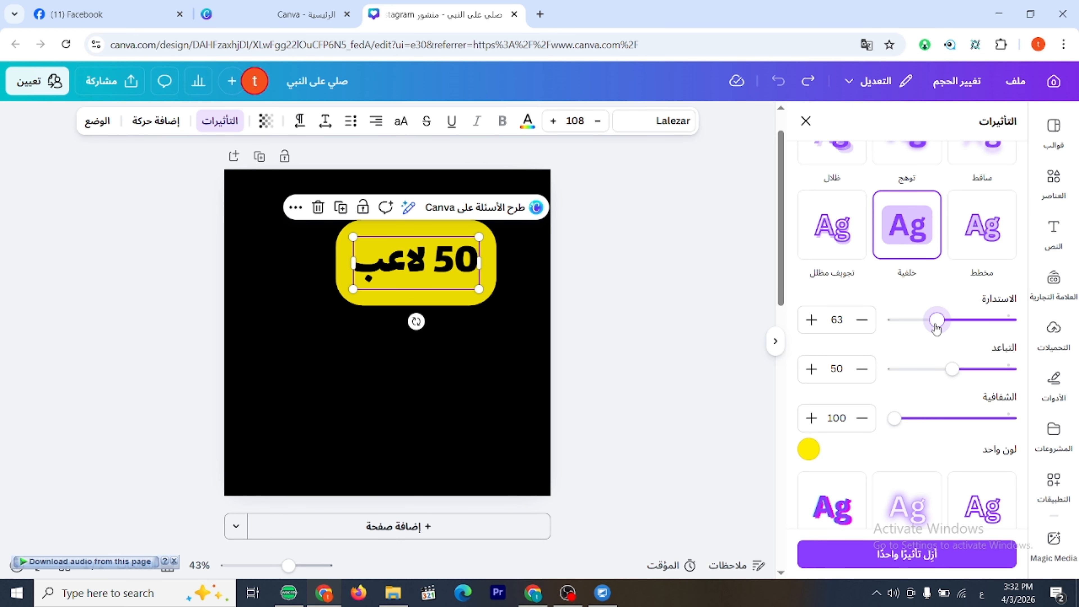
pyautogui.moveTo(952, 370); pyautogui.dragTo(1043, 374)
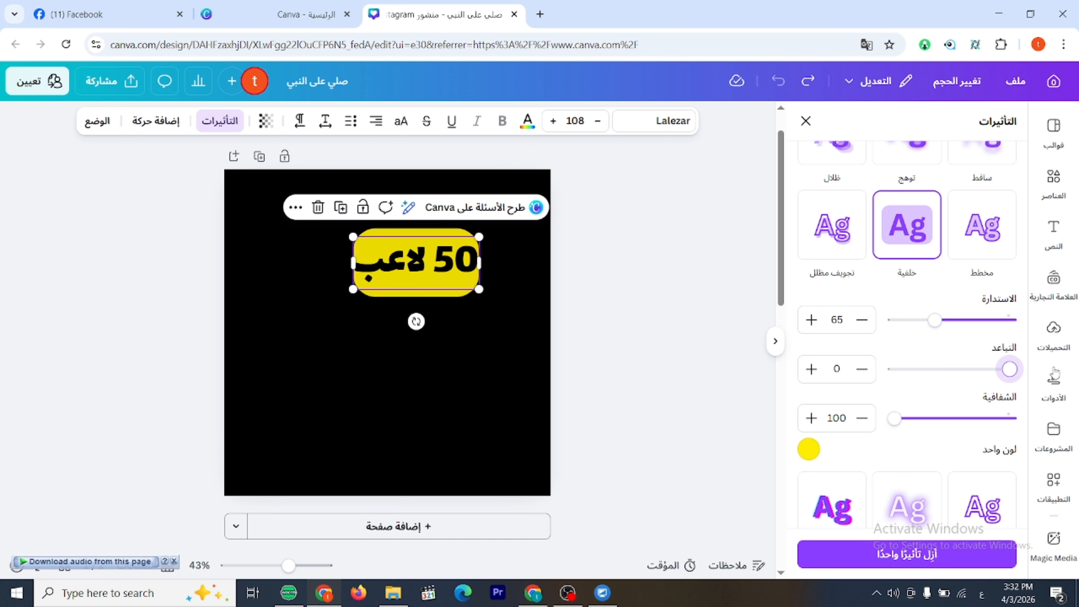
pyautogui.moveTo(1010, 369)
pyautogui.mouseDown()
pyautogui.moveTo(892, 368)
pyautogui.moveTo(1012, 372)
pyautogui.mouseUp()
pyautogui.moveTo(900, 425)
pyautogui.mouseDown()
pyautogui.moveTo(1007, 419)
pyautogui.moveTo(915, 419)
pyautogui.moveTo(977, 420)
pyautogui.moveTo(920, 427)
pyautogui.mouseUp()
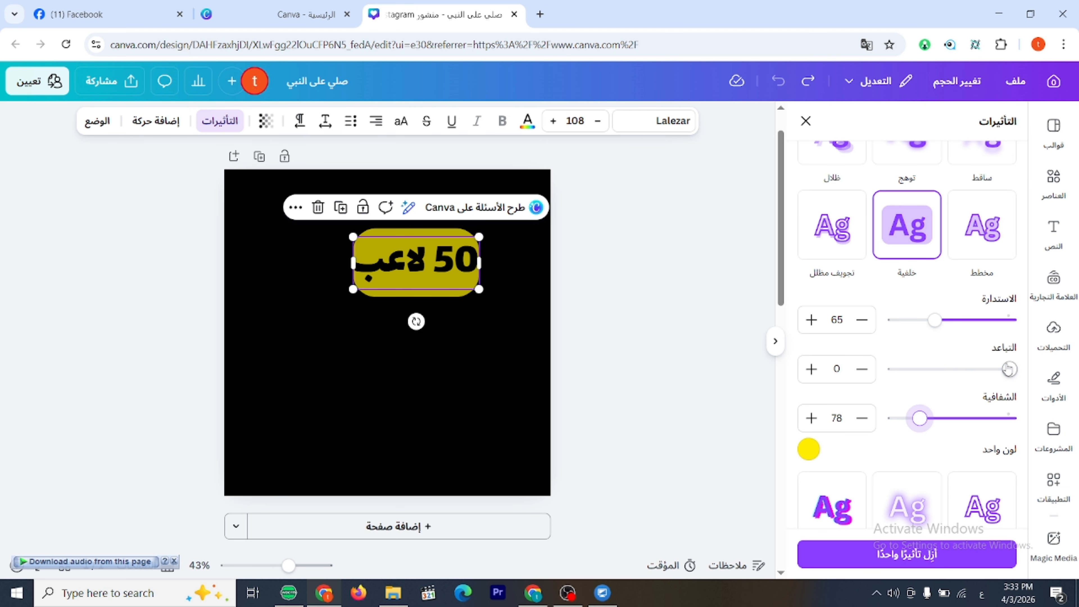
# Set the "خلفية" effect's spread to 33, centre "50 لاعب" horizontally on the page, and change the effect's colour to green.
pyautogui.moveTo(1007, 369); pyautogui.dragTo(971, 369)
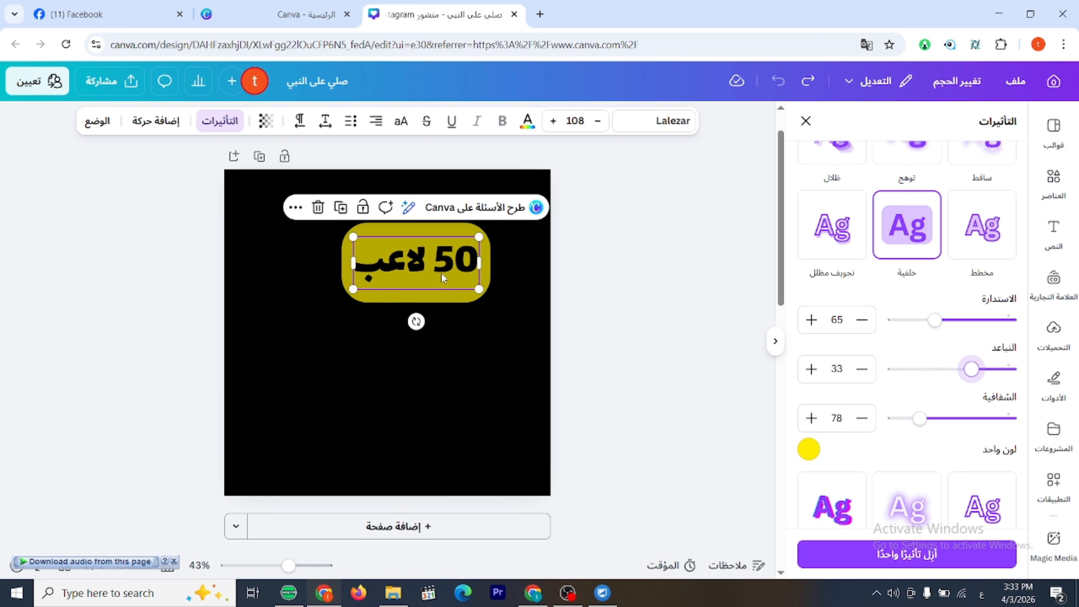
pyautogui.moveTo(442, 277); pyautogui.dragTo(413, 297)
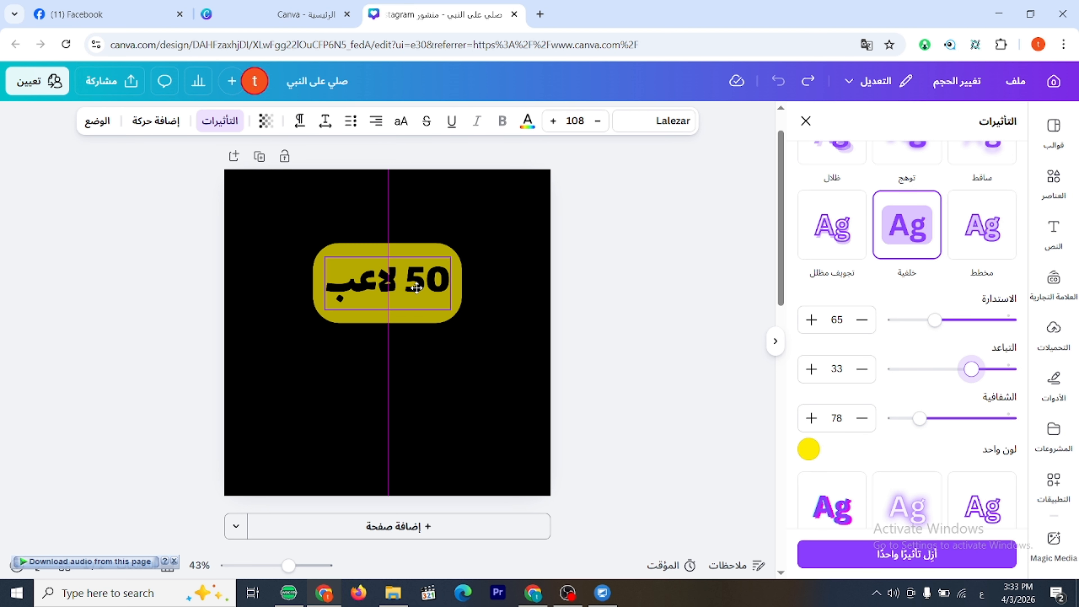
pyautogui.click(809, 450)
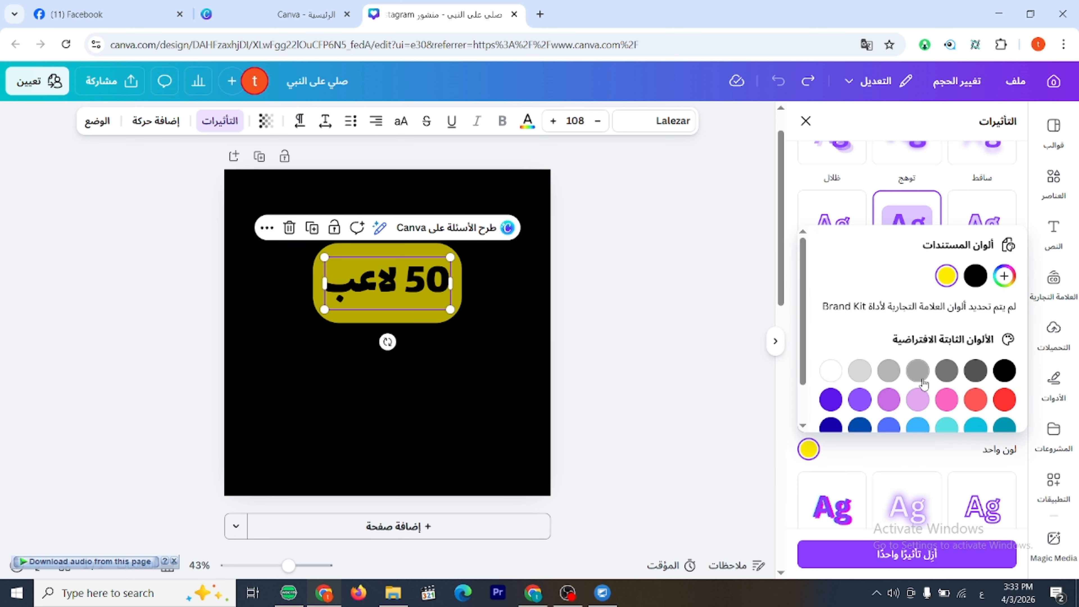
pyautogui.click(888, 371)
pyautogui.scroll(-1, 977, 374)
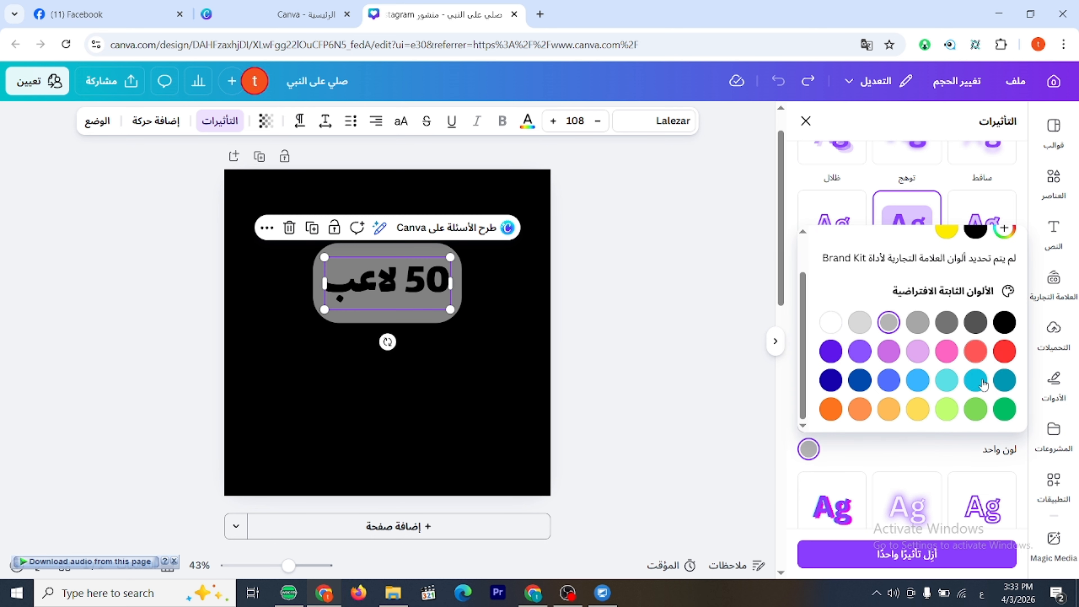
pyautogui.click(1005, 357)
pyautogui.click(1004, 409)
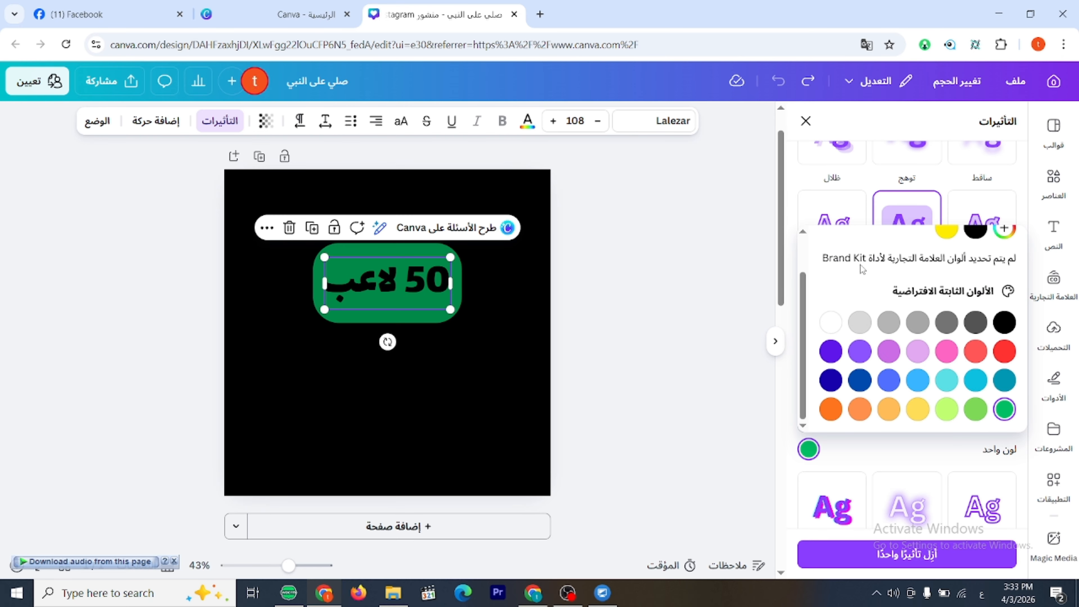
pyautogui.click(725, 223)
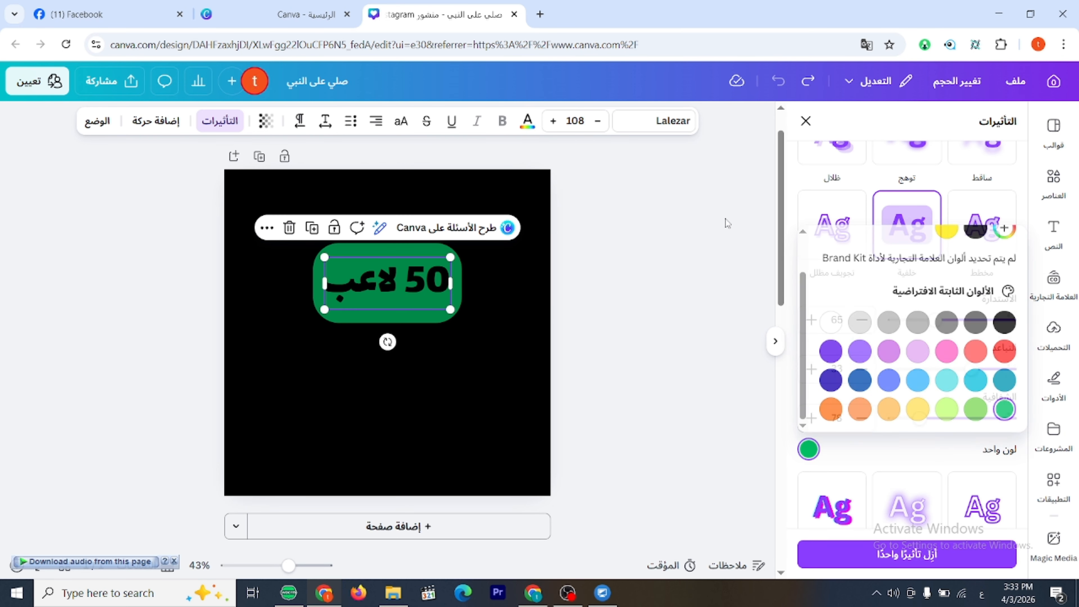
# Apply the "تجويف مظلل" effect to "50 لاعب", enlarge it to a font size of about 191 and reposition it on the page.
pyautogui.scroll(-2, 937, 447)
pyautogui.scroll(3, 892, 340)
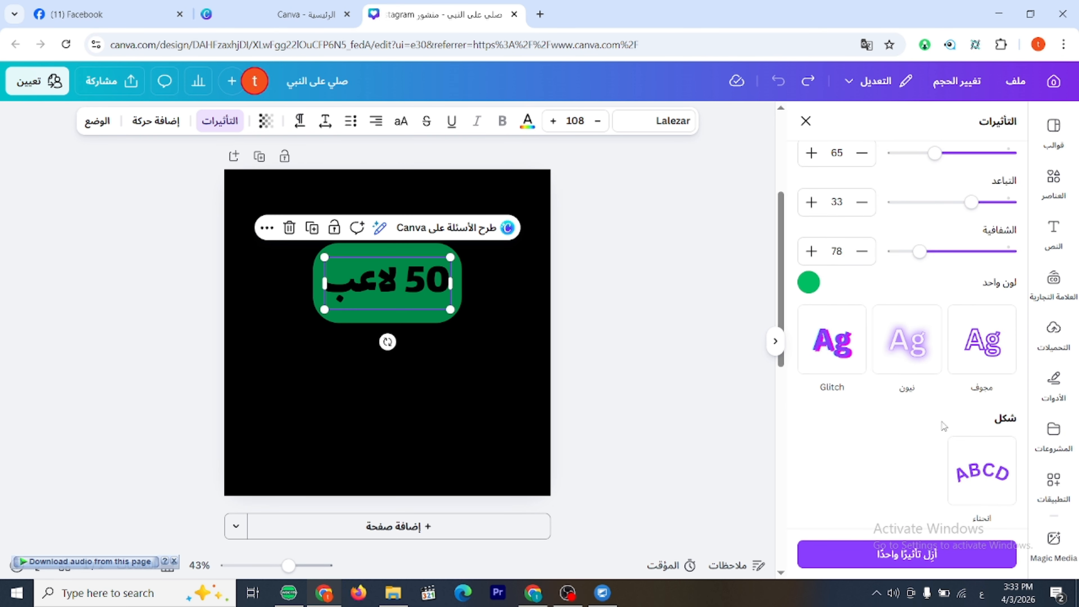
pyautogui.click(848, 218)
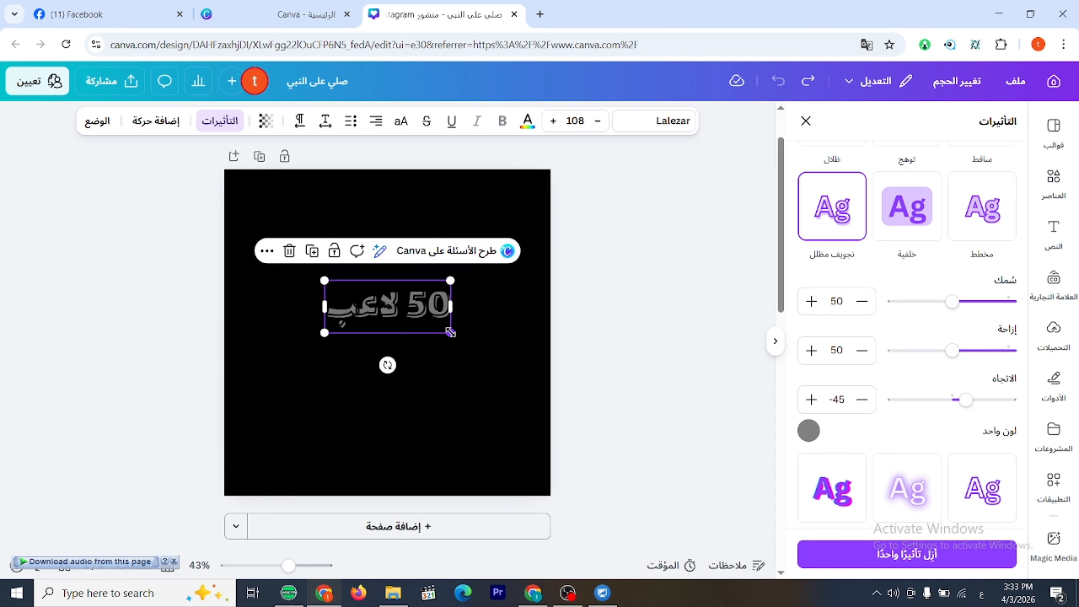
pyautogui.moveTo(451, 333); pyautogui.dragTo(530, 352)
pyautogui.moveTo(453, 313); pyautogui.dragTo(405, 287)
# Change the page's background colour to white and reposition "50 لاعب" on the page.
pyautogui.click(531, 170)
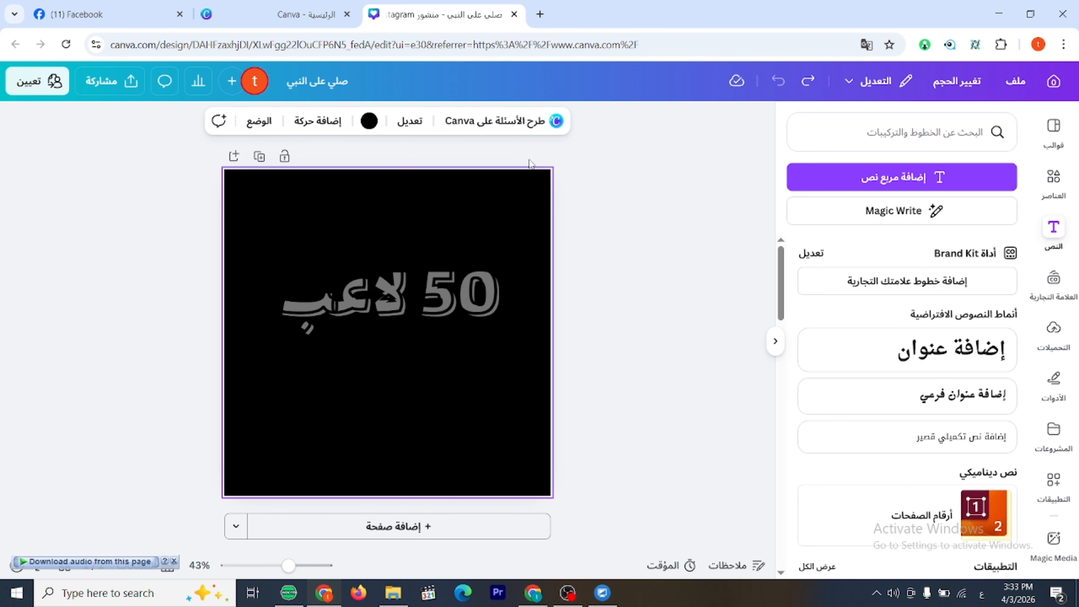
pyautogui.click(369, 120)
pyautogui.click(810, 368)
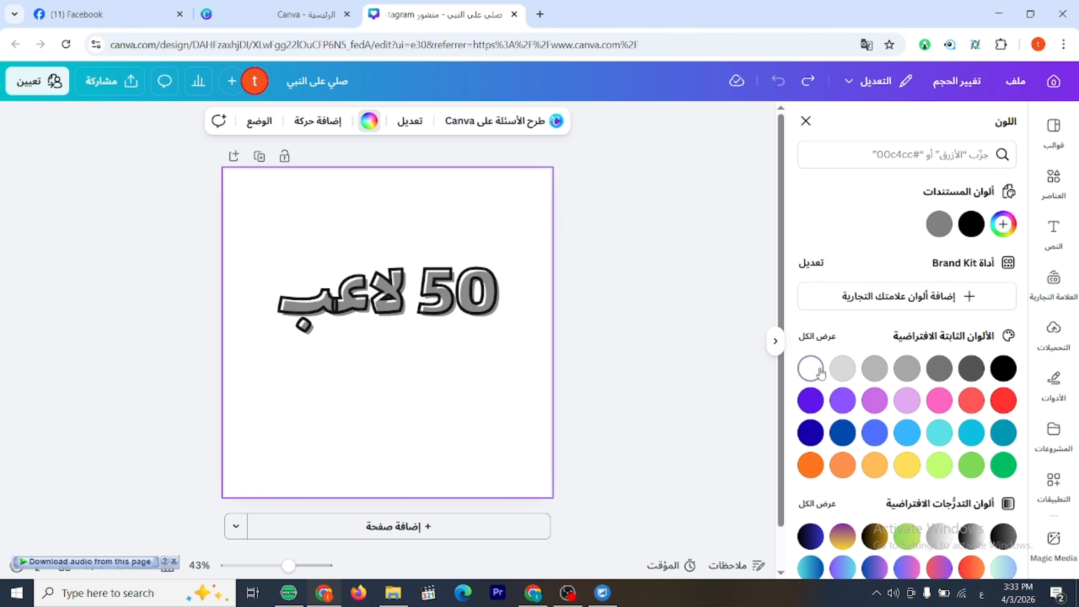
pyautogui.click(415, 289)
pyautogui.moveTo(414, 289)
pyautogui.mouseDown()
pyautogui.moveTo(414, 311)
pyautogui.moveTo(440, 287)
pyautogui.moveTo(416, 262)
pyautogui.moveTo(422, 271)
pyautogui.mouseUp()
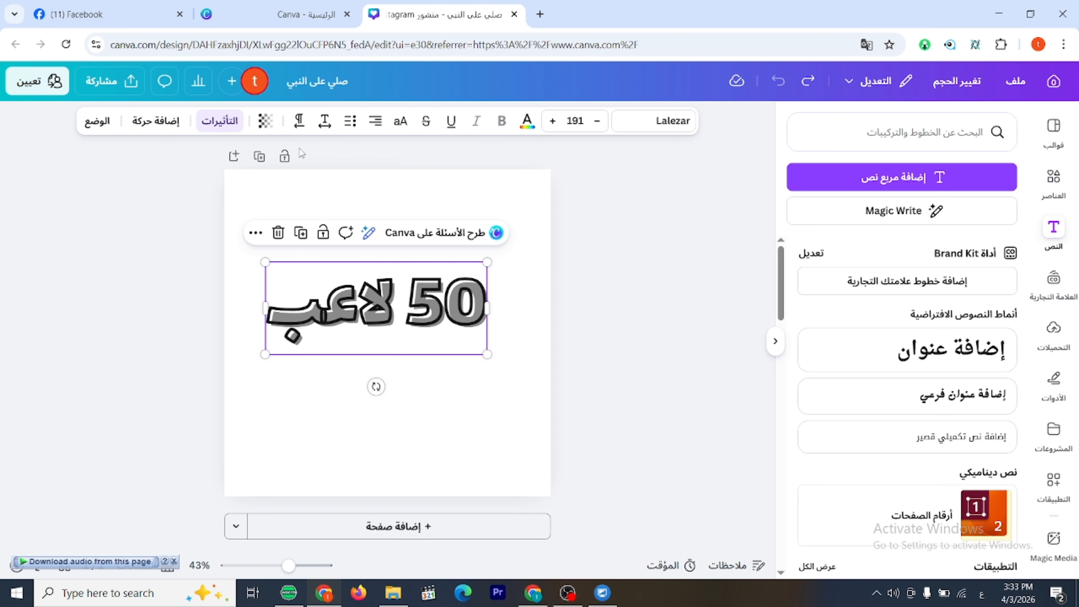
# Enlarge "50 لاعب" to a font size of about 227 and set its effect's thickness to 44, offset to 39 and direction to 48.
pyautogui.click(220, 122)
pyautogui.scroll(3, 905, 385)
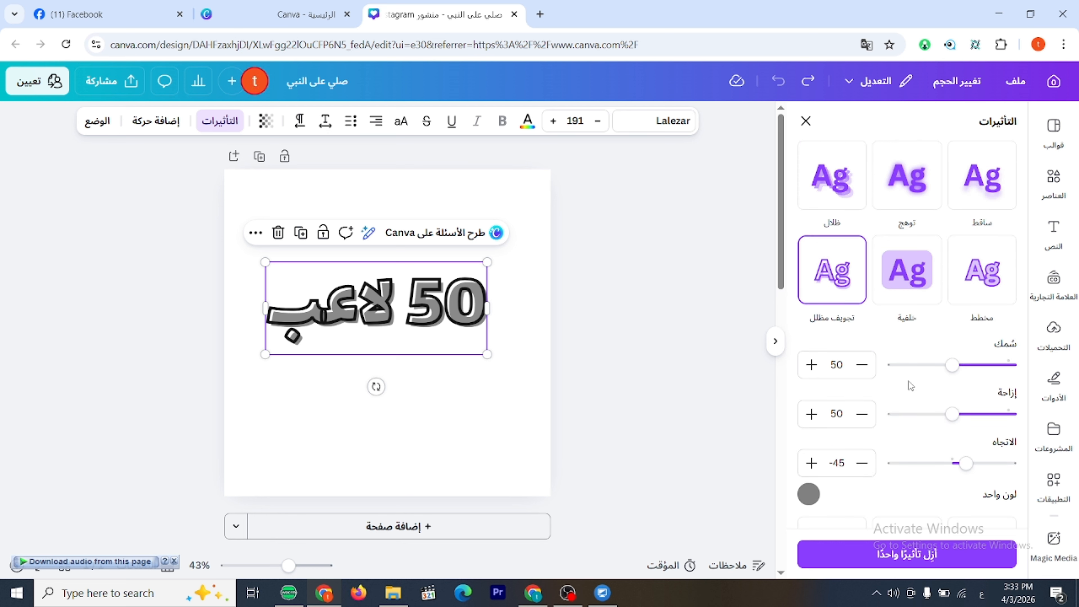
pyautogui.moveTo(488, 354); pyautogui.dragTo(529, 372)
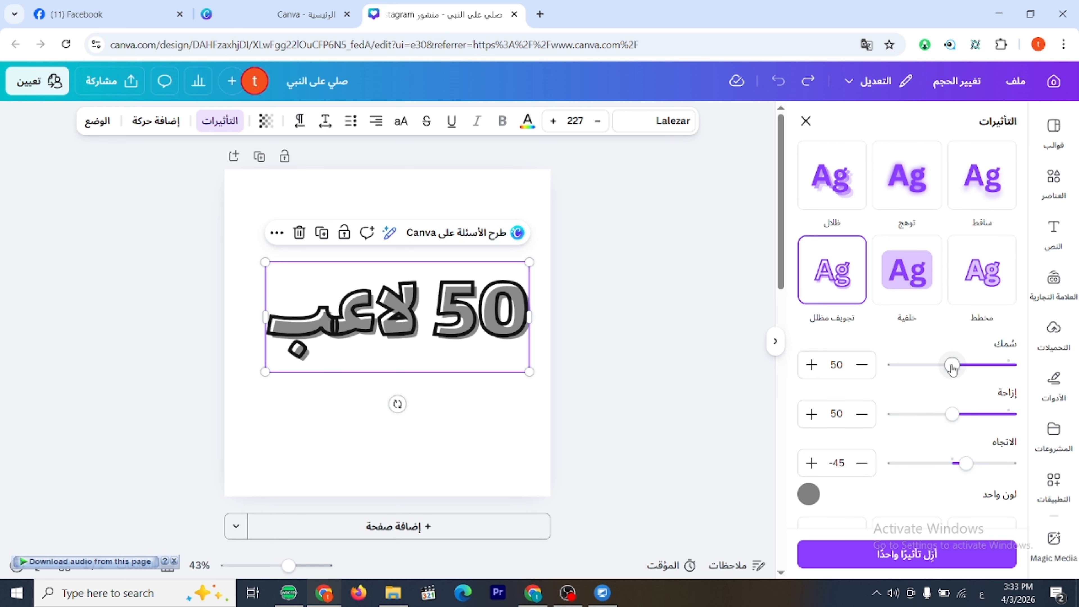
pyautogui.moveTo(951, 368)
pyautogui.mouseDown()
pyautogui.moveTo(894, 366)
pyautogui.moveTo(984, 364)
pyautogui.moveTo(906, 364)
pyautogui.moveTo(960, 364)
pyautogui.mouseUp()
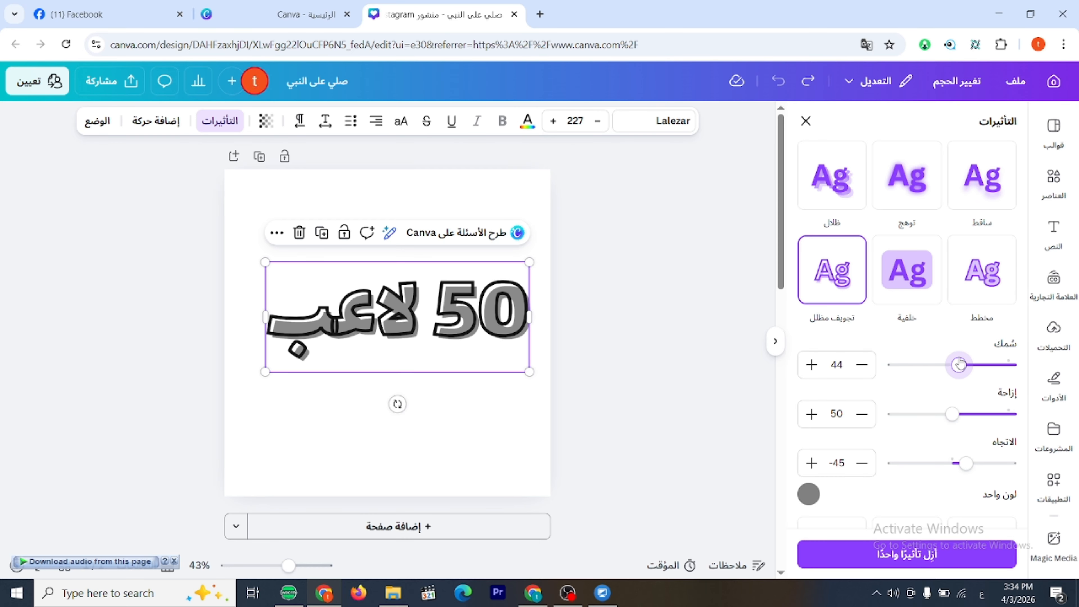
pyautogui.moveTo(951, 413)
pyautogui.mouseDown()
pyautogui.moveTo(981, 414)
pyautogui.moveTo(913, 413)
pyautogui.moveTo(1016, 414)
pyautogui.moveTo(891, 414)
pyautogui.moveTo(1012, 414)
pyautogui.moveTo(968, 422)
pyautogui.mouseUp()
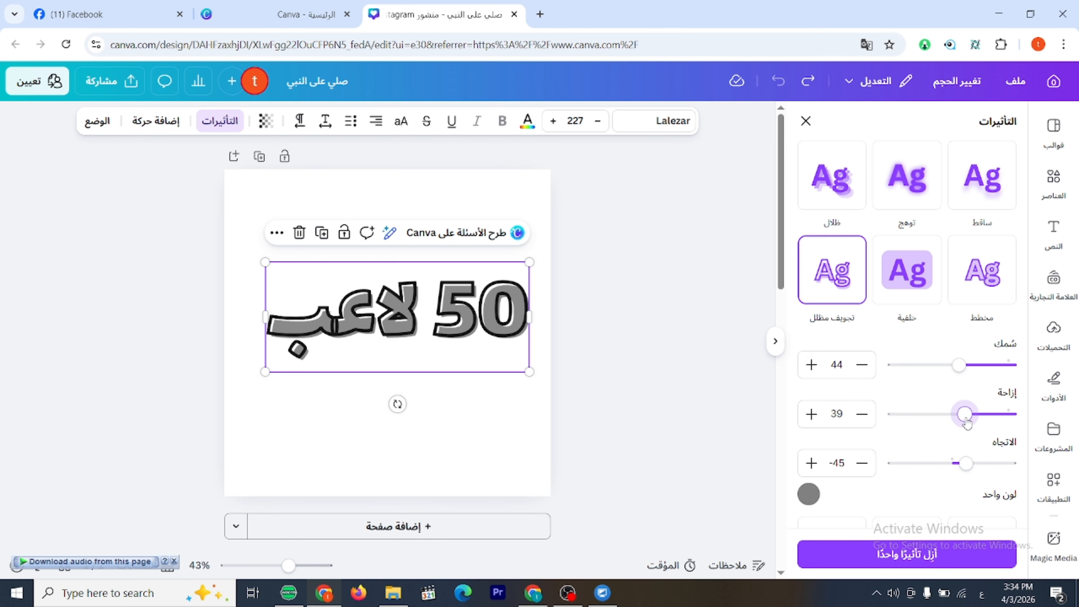
pyautogui.moveTo(966, 463); pyautogui.dragTo(936, 475)
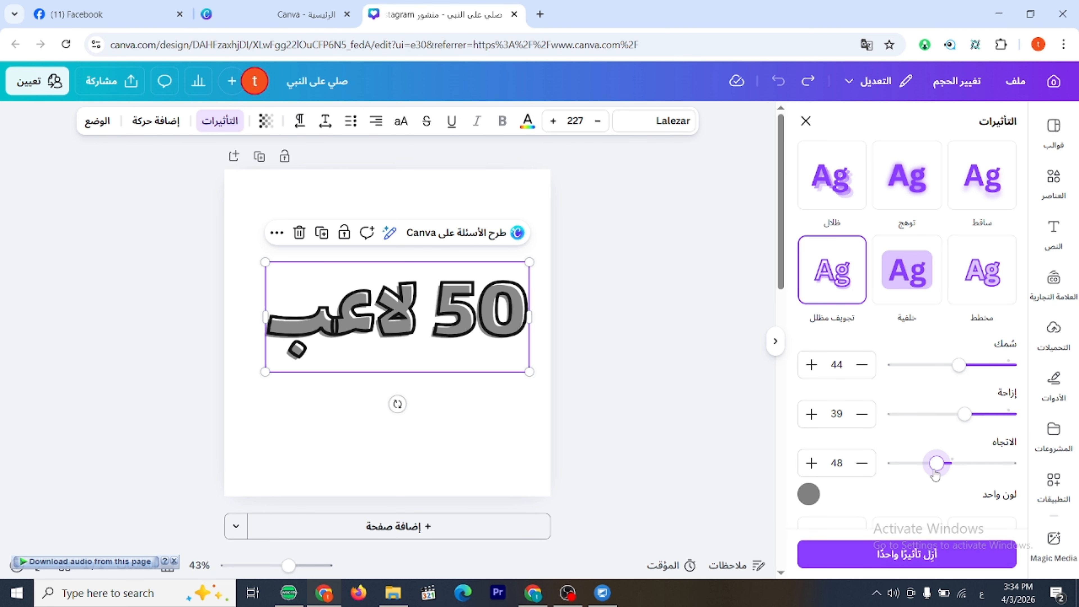
# Try pink and turquoise as the "تجويف مظلل" effect's colour, and set it to red.
pyautogui.click(809, 496)
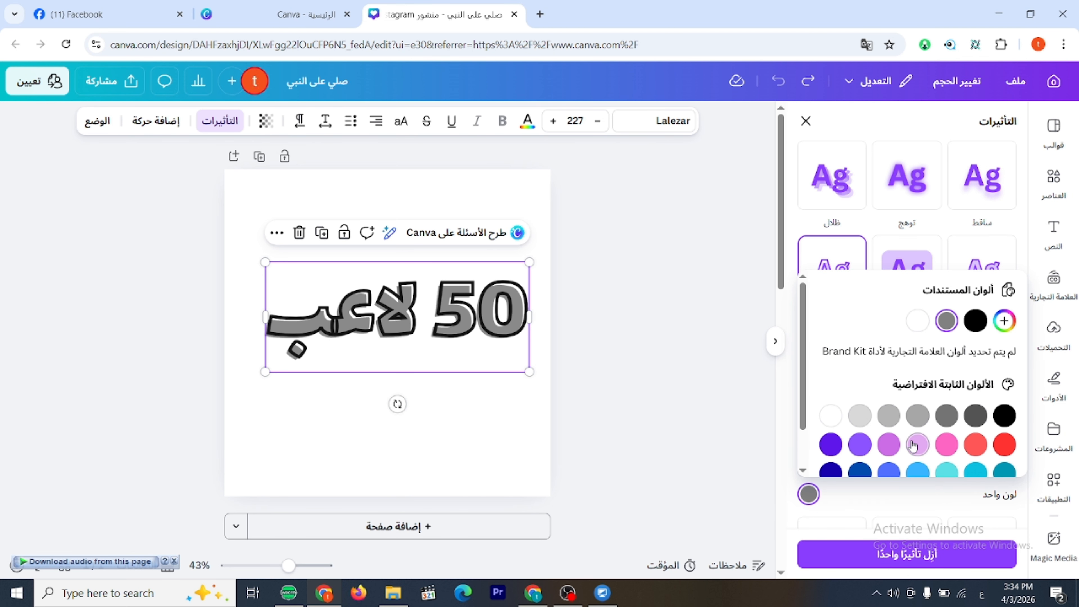
pyautogui.scroll(-1, 913, 445)
pyautogui.click(950, 398)
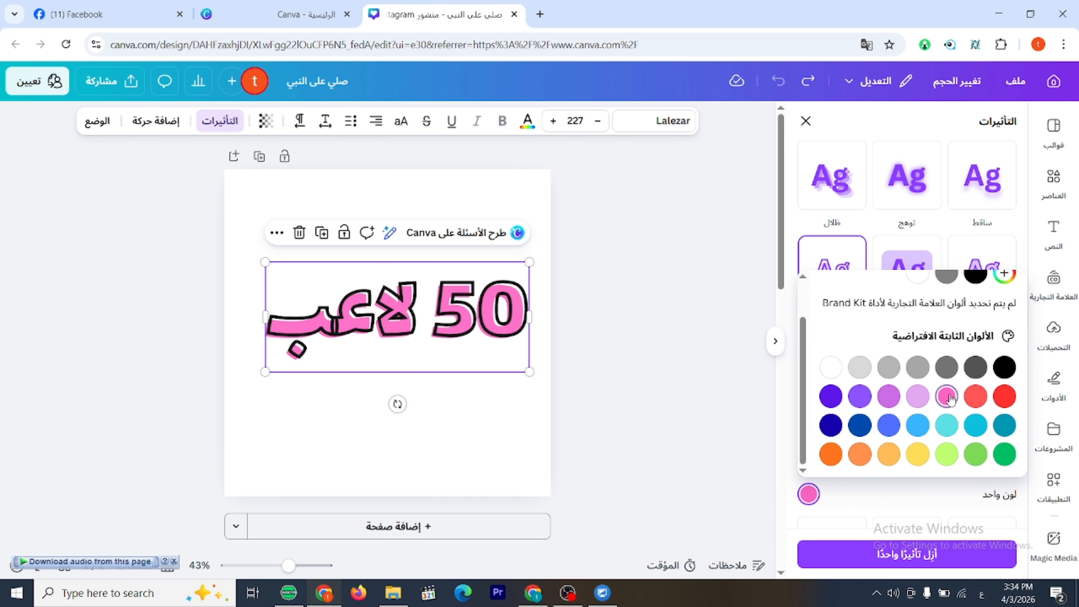
pyautogui.click(952, 431)
pyautogui.click(1004, 396)
# Apply the "انحناء" curve shape to "50 لاعب", shrink it to a font size of about 153 and centre it on the page.
pyautogui.scroll(-7, 1004, 398)
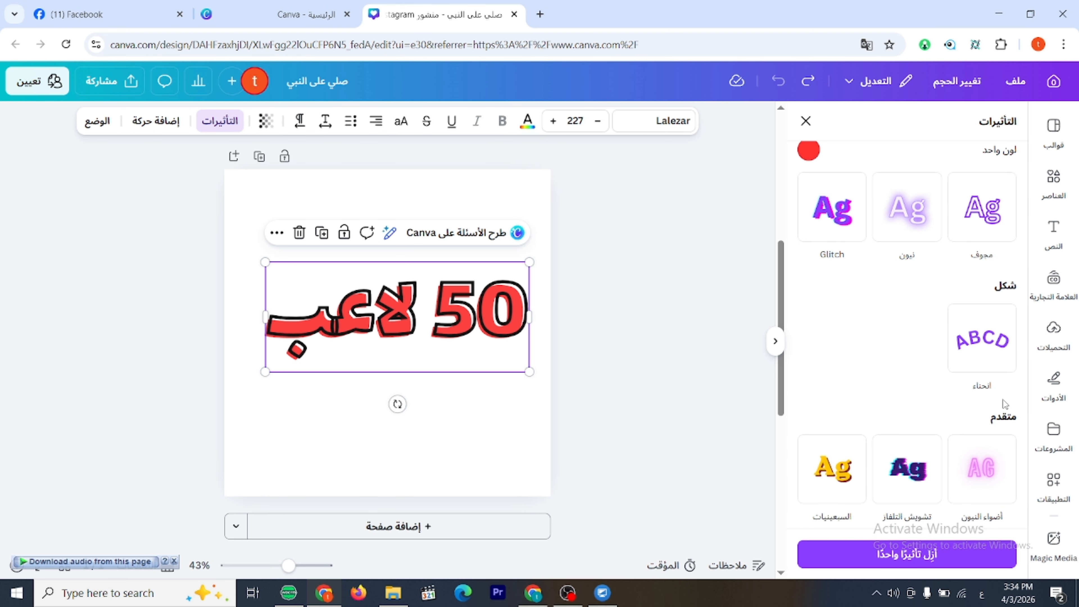
pyautogui.scroll(6, 1004, 398)
pyautogui.scroll(-1, 1003, 414)
pyautogui.scroll(-5, 1002, 415)
pyautogui.click(980, 359)
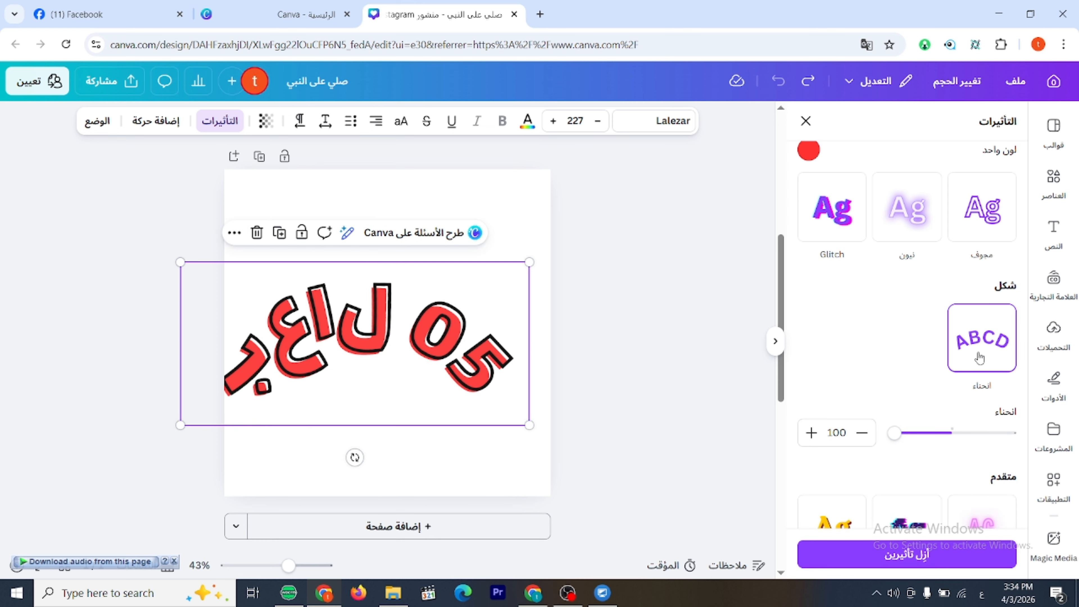
pyautogui.moveTo(374, 353); pyautogui.dragTo(391, 338)
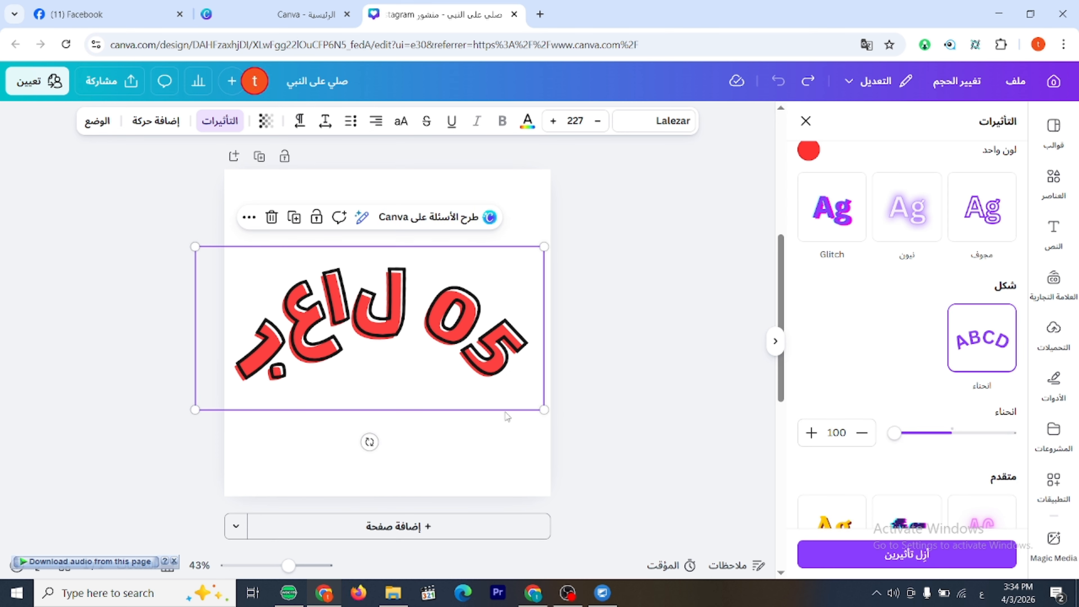
pyautogui.moveTo(544, 410); pyautogui.dragTo(442, 353)
pyautogui.moveTo(346, 294); pyautogui.dragTo(407, 298)
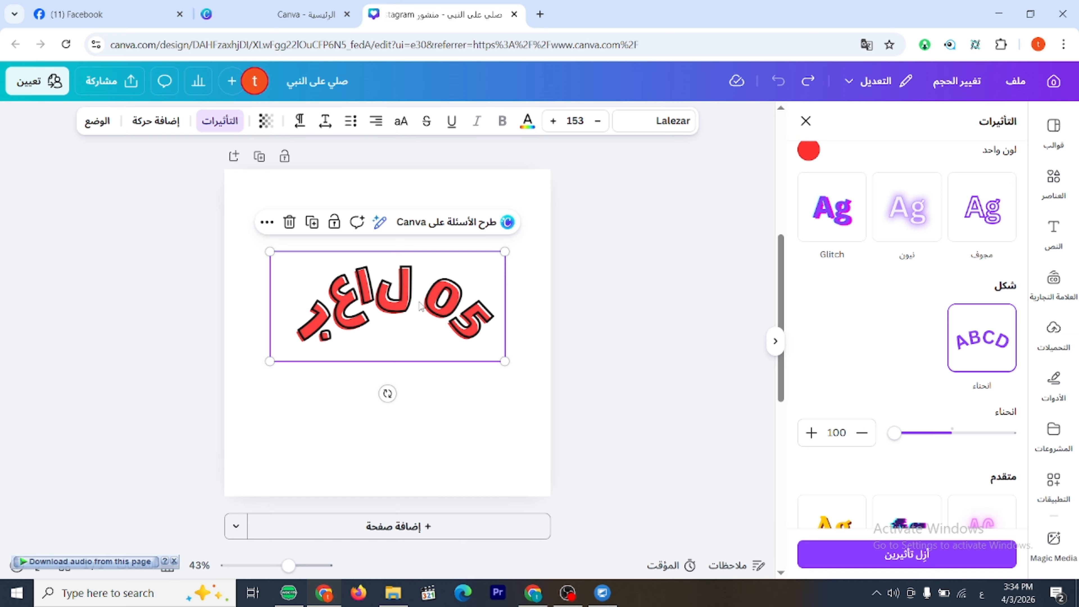
# Try list formatting and a letter spacing of -106 on the curved text.
pyautogui.click(355, 123)
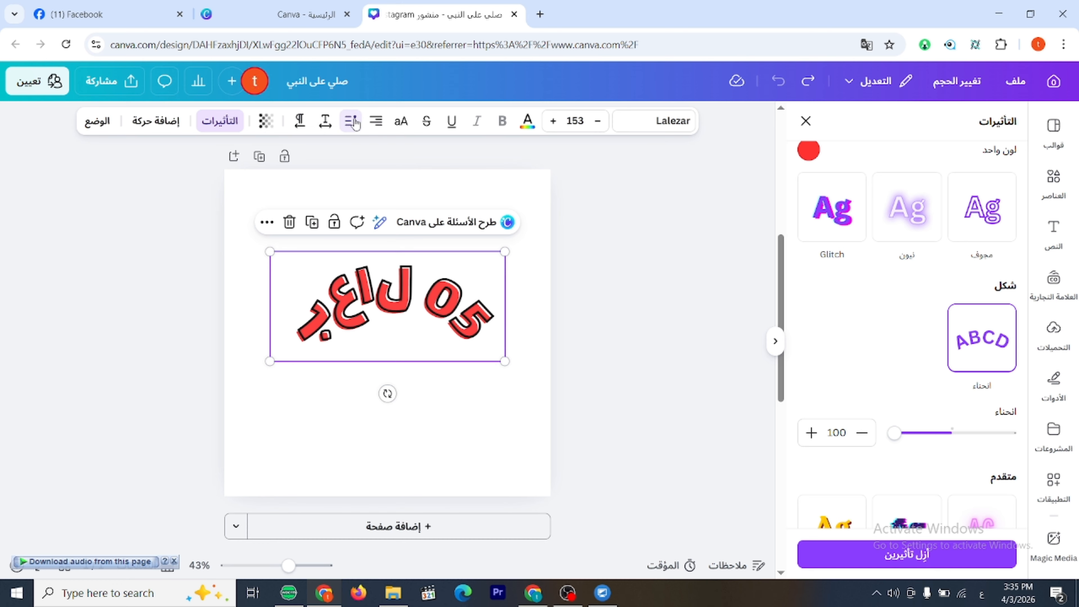
pyautogui.click(325, 123)
pyautogui.moveTo(374, 180)
pyautogui.mouseDown()
pyautogui.moveTo(294, 177)
pyautogui.moveTo(417, 181)
pyautogui.moveTo(374, 178)
pyautogui.moveTo(389, 180)
pyautogui.mouseUp()
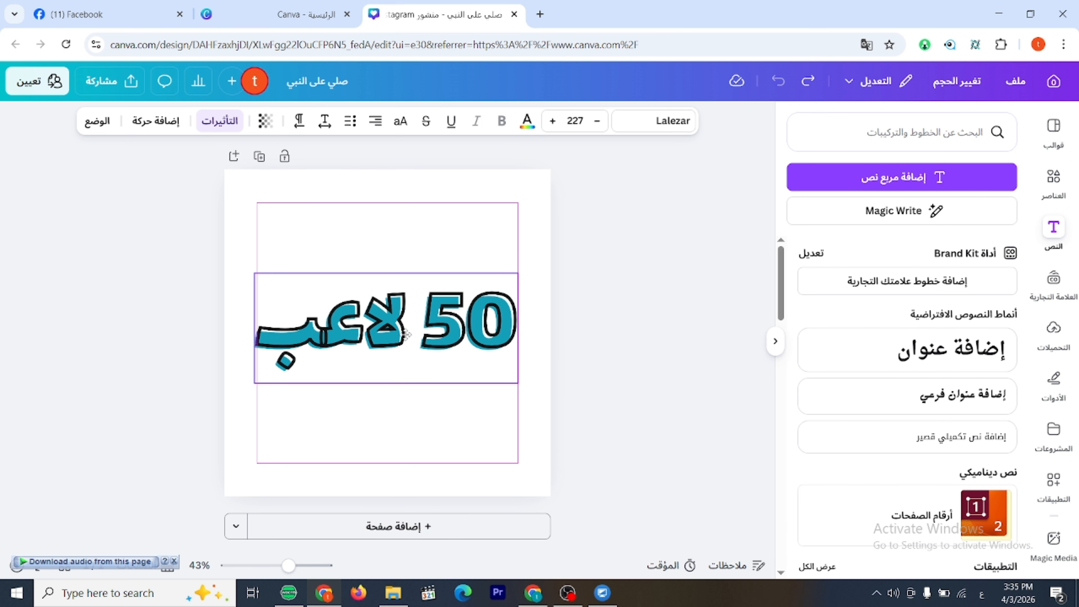
# Reposition the uncurved "50 لاعب" and try the advanced effects "أضواء النيون", "تشويش التلفاز" and "السبعينيات" on it.
pyautogui.moveTo(405, 334); pyautogui.dragTo(395, 339)
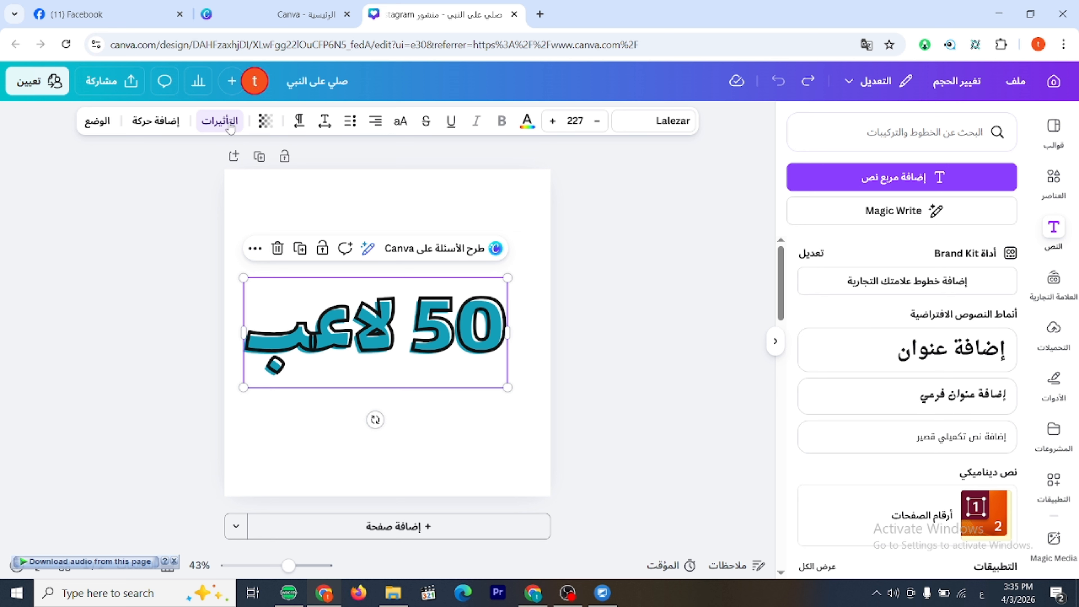
pyautogui.click(219, 121)
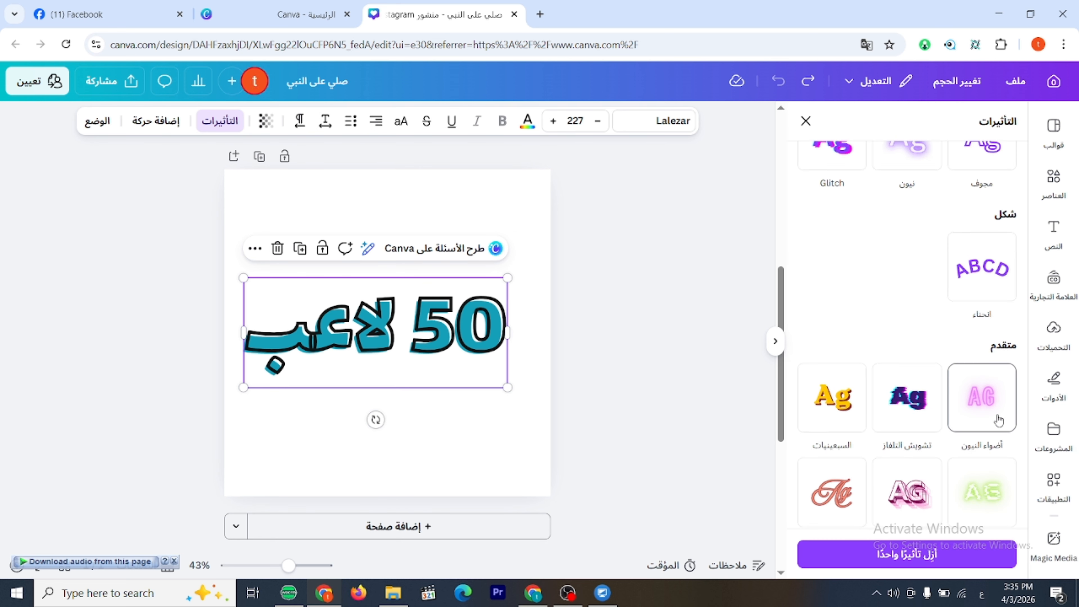
pyautogui.scroll(-3, 998, 434)
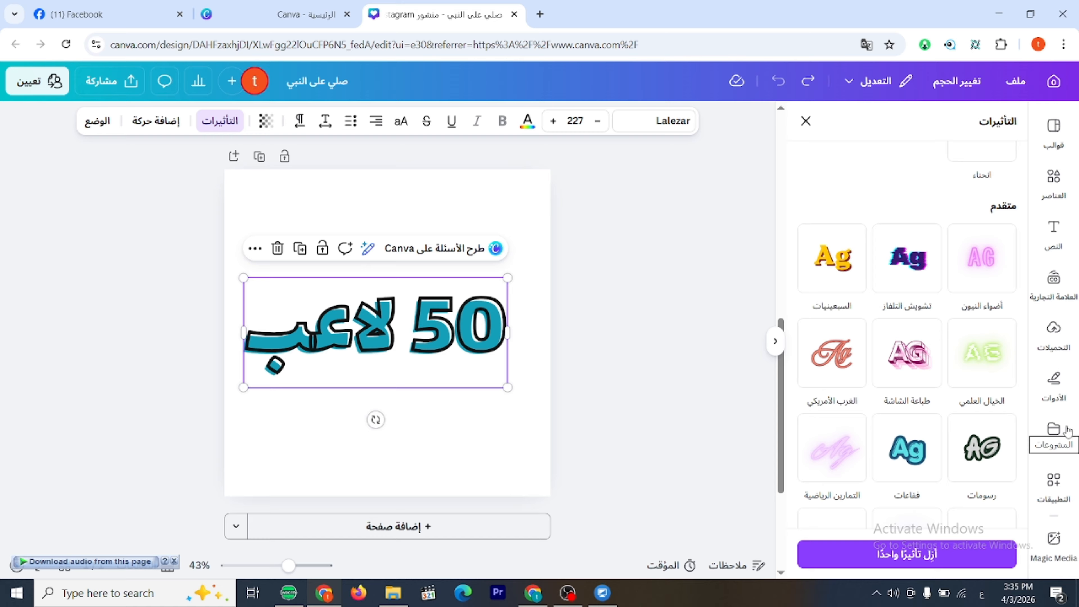
pyautogui.click(981, 258)
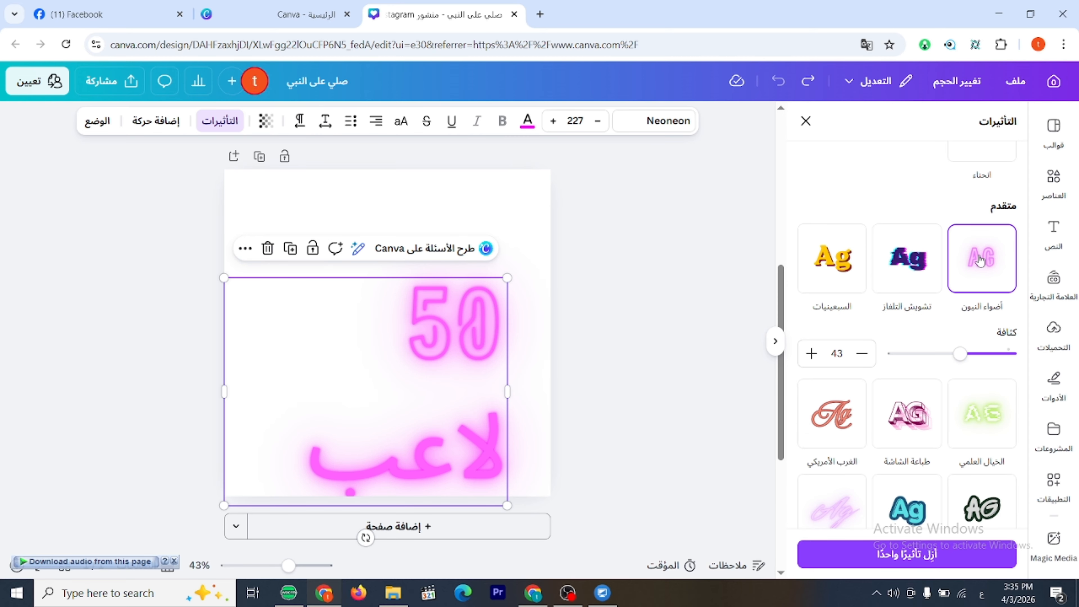
pyautogui.click(898, 274)
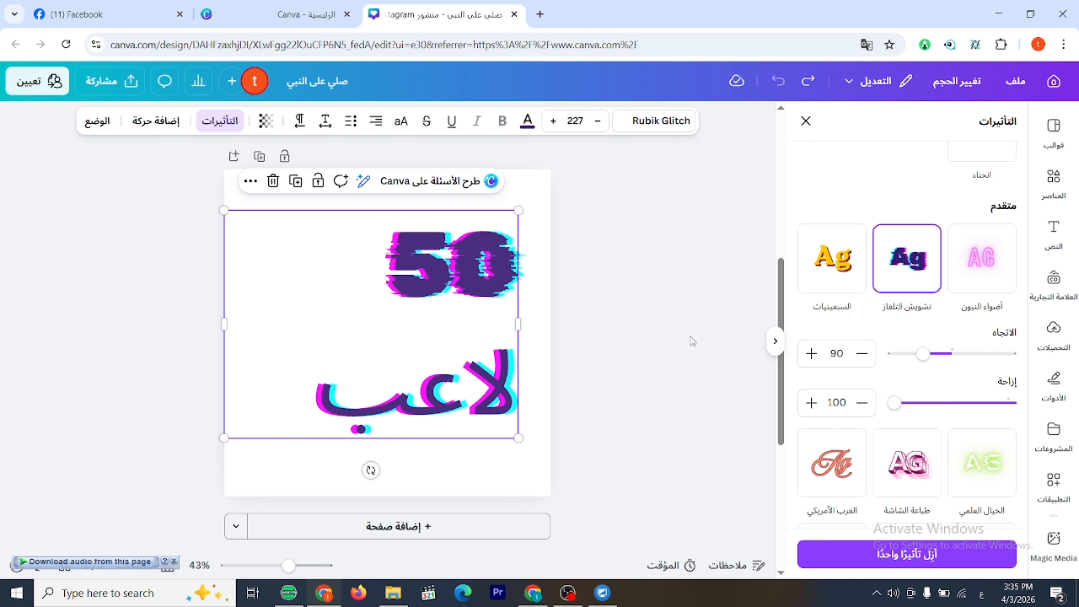
pyautogui.click(832, 259)
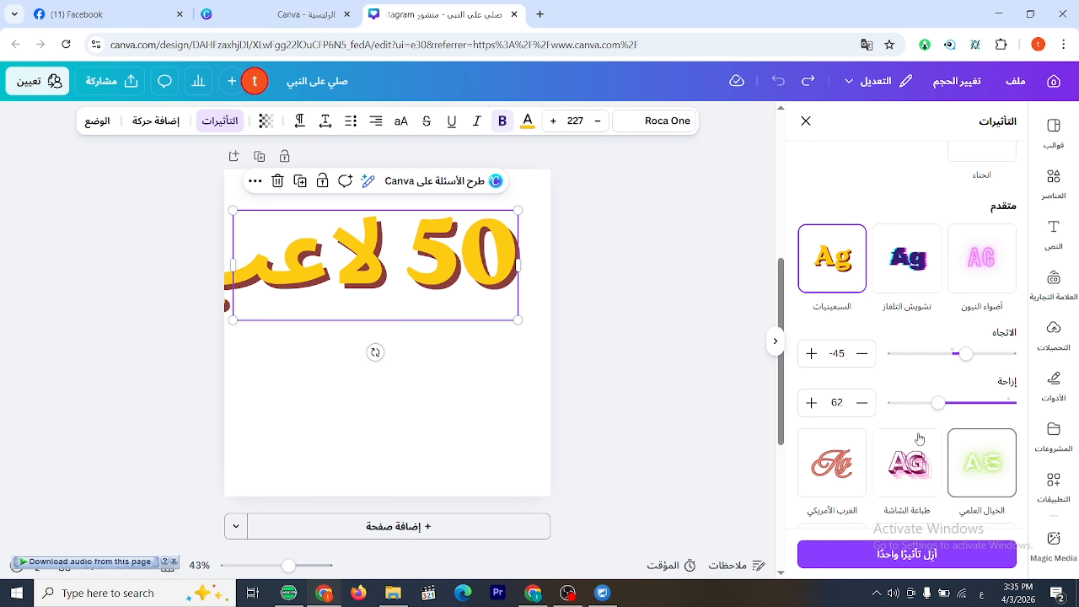
# Shrink "50 لاعب" to a font size of about 184 and move it to the middle of the page.
pyautogui.moveTo(425, 263); pyautogui.dragTo(437, 321)
pyautogui.moveTo(530, 377); pyautogui.dragTo(475, 354)
pyautogui.moveTo(399, 336); pyautogui.dragTo(444, 359)
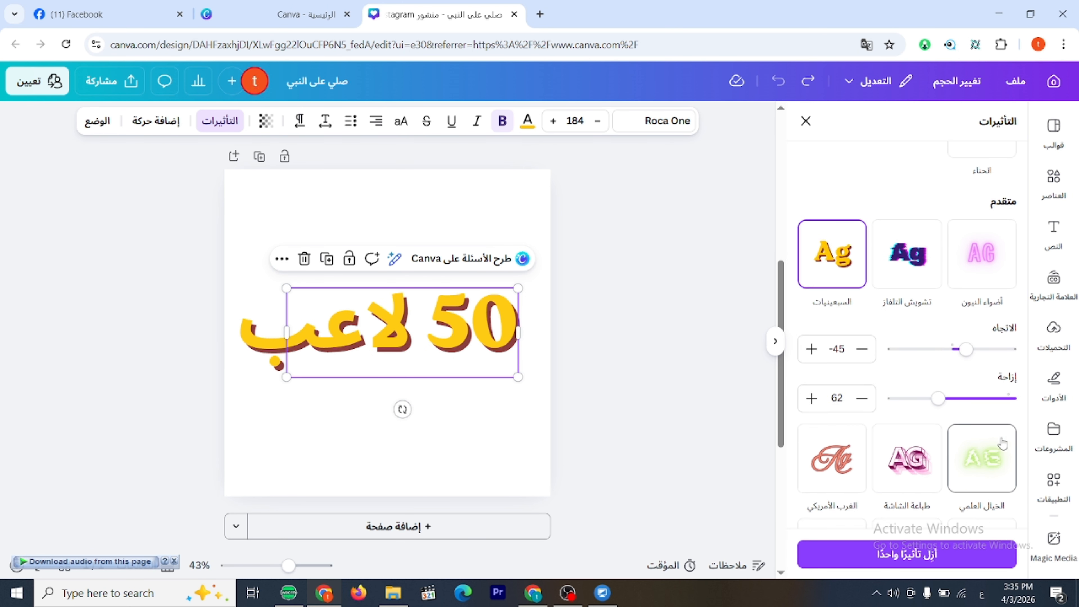
# Try the advanced "طباعة الشاشة" effect on "50 لاعب", and apply the "بكسل" effect instead.
pyautogui.scroll(-3, 1003, 444)
pyautogui.click(908, 337)
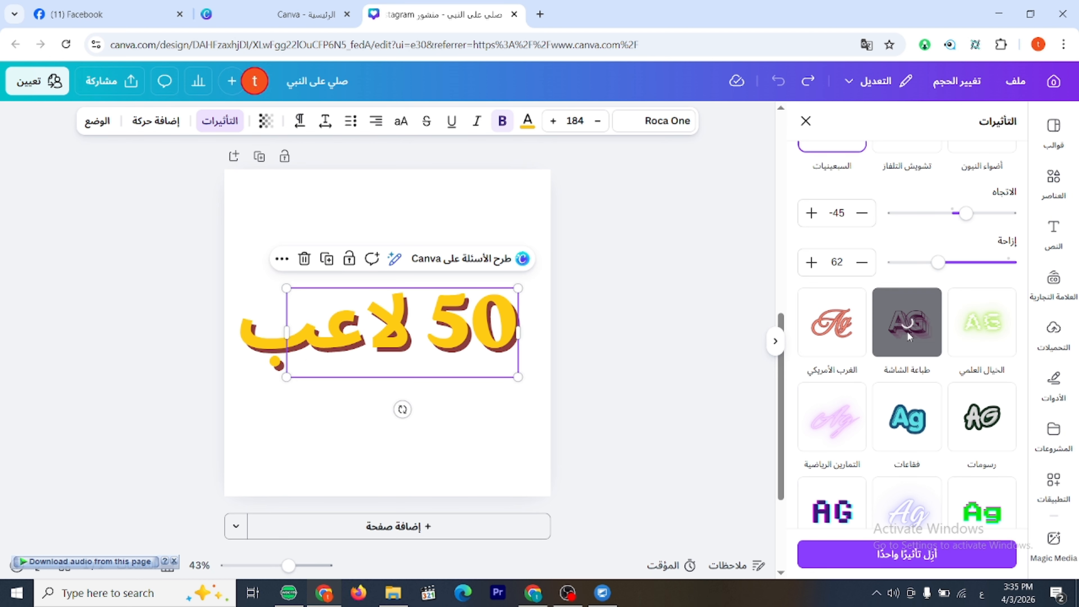
pyautogui.scroll(-3, 832, 398)
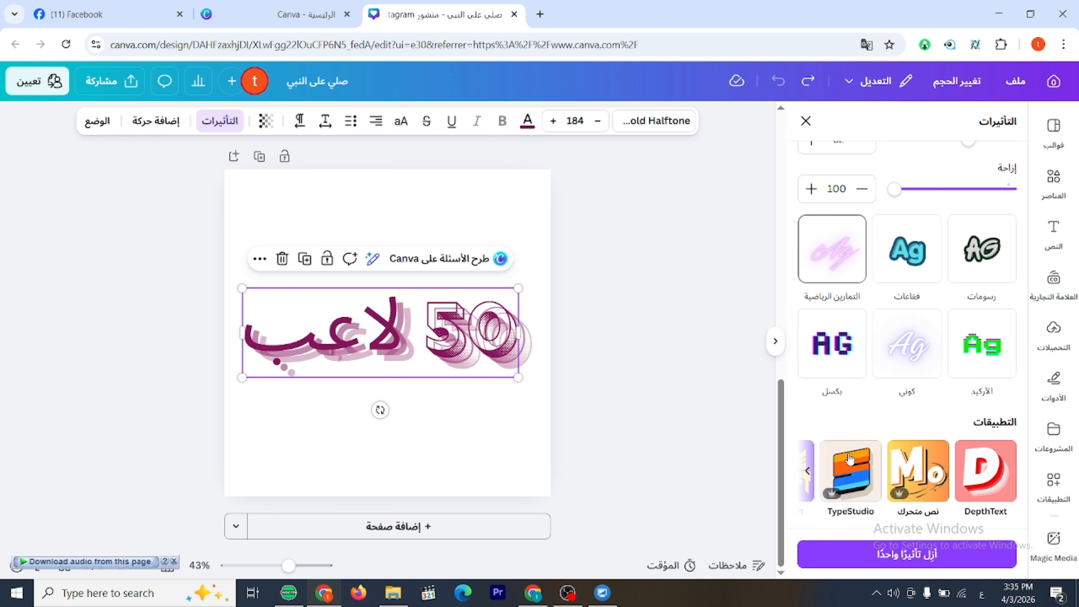
pyautogui.click(856, 361)
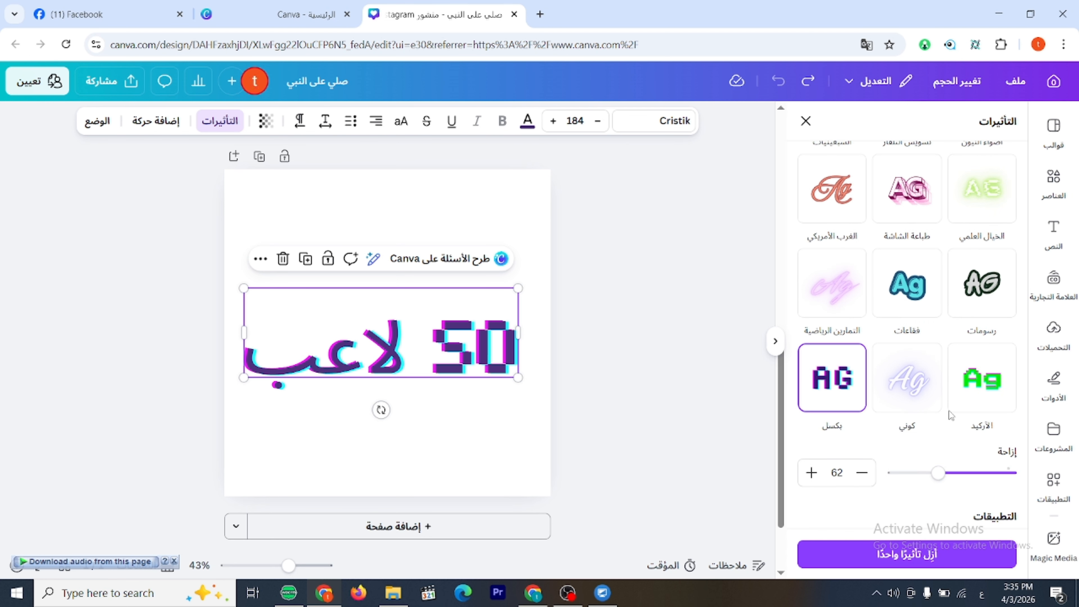
pyautogui.scroll(4, 952, 425)
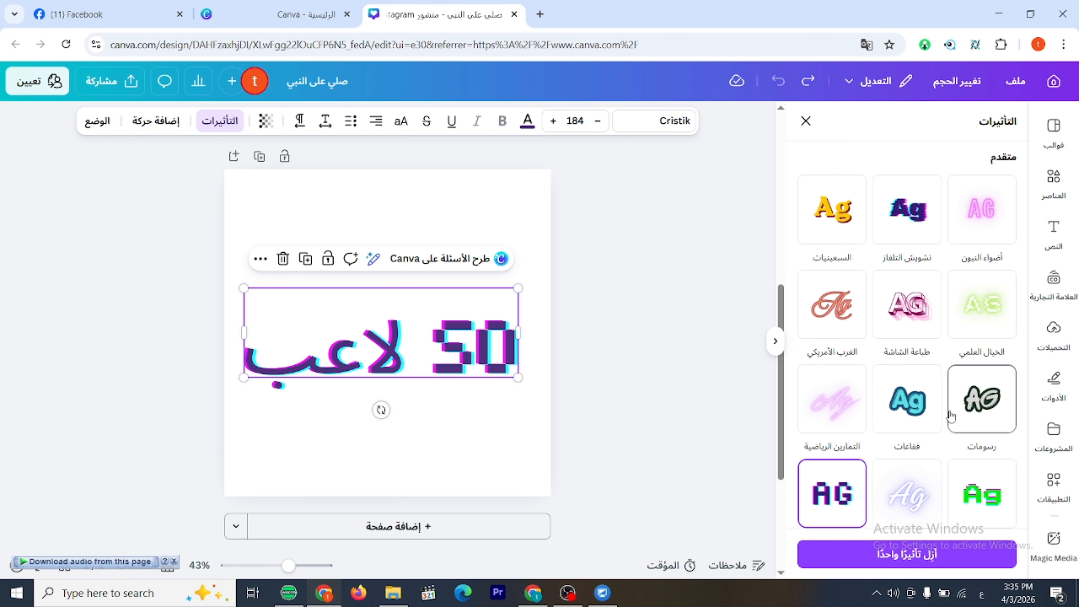
# Try the "ساقط" and "توهج" effects on "50 لاعب", and delete the text.
pyautogui.scroll(7, 951, 412)
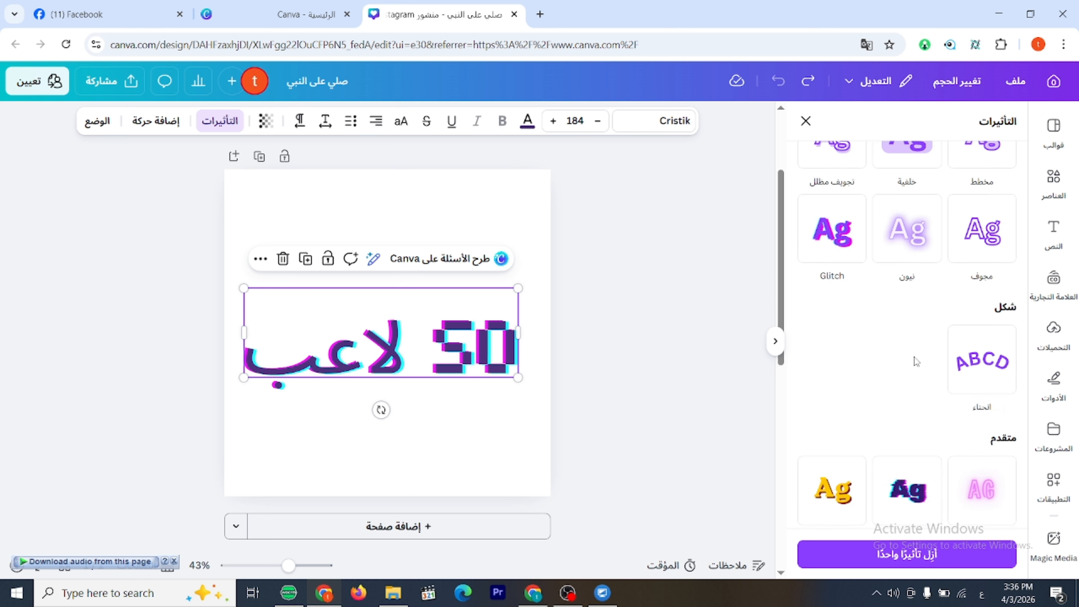
pyautogui.click(993, 191)
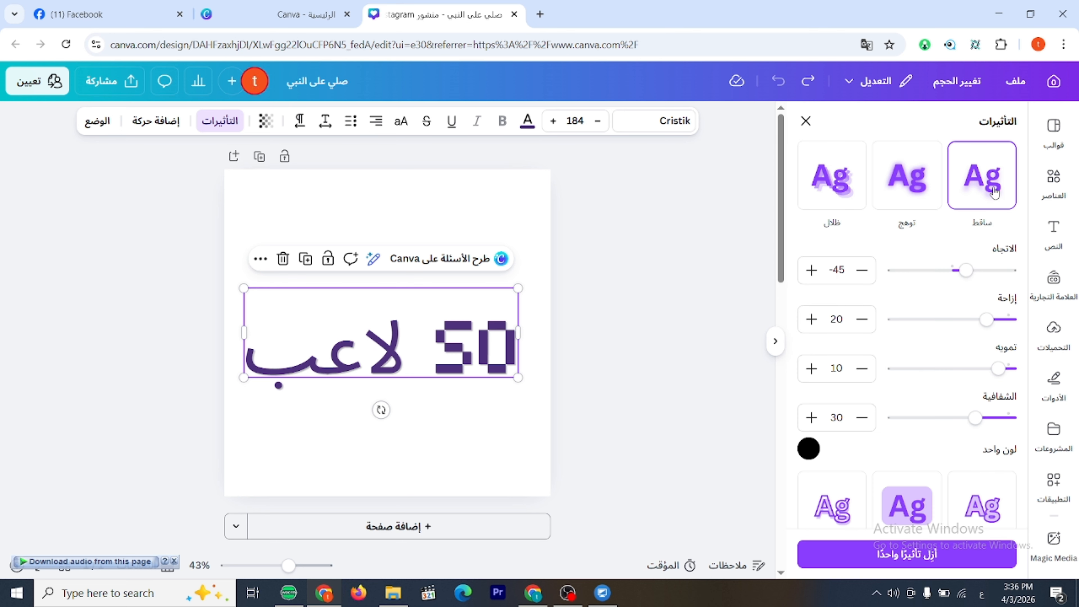
pyautogui.click(905, 191)
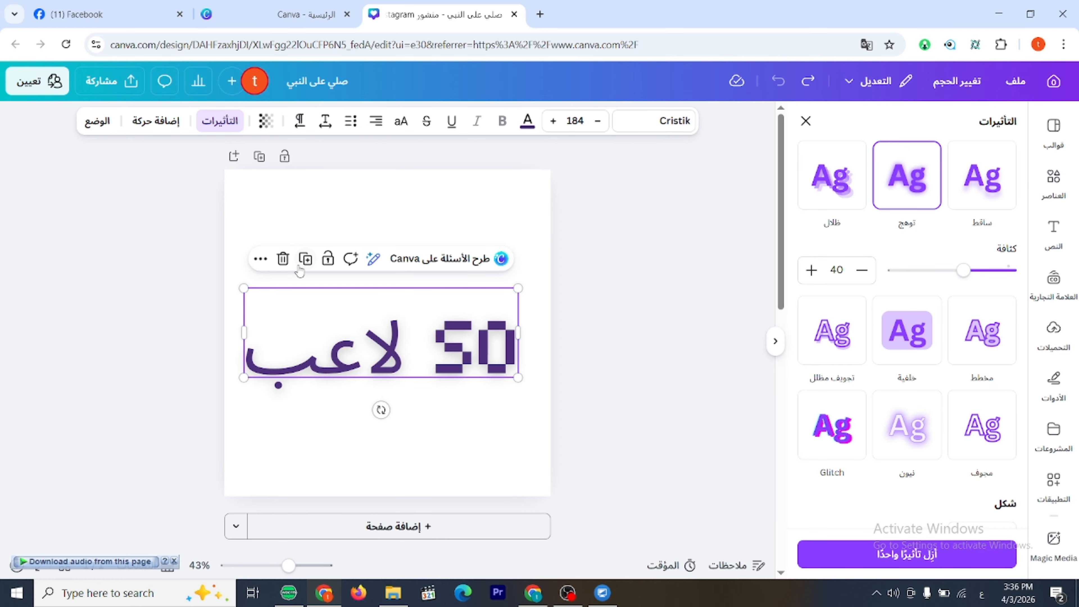
pyautogui.click(283, 258)
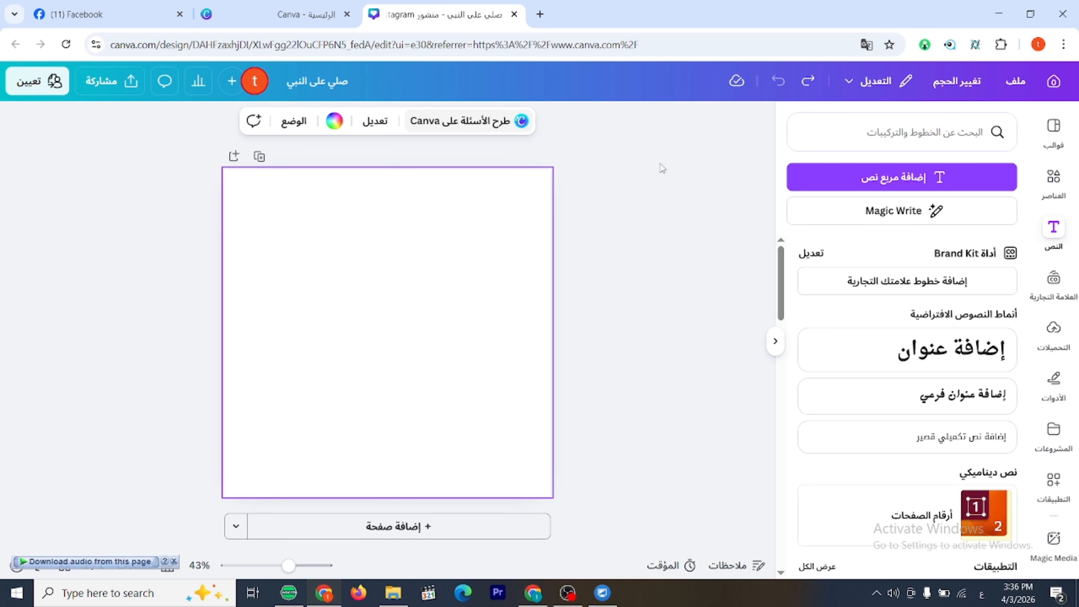
# Add a text box reading "السلام عليكم" to the empty page.
pyautogui.click(901, 177)
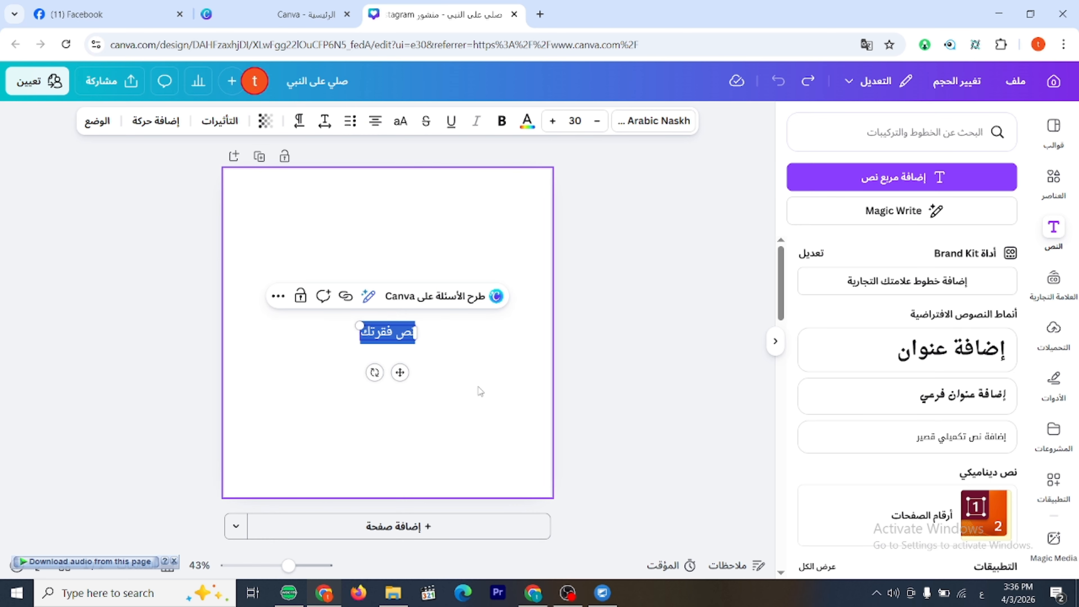
pyautogui.write('لسلام')
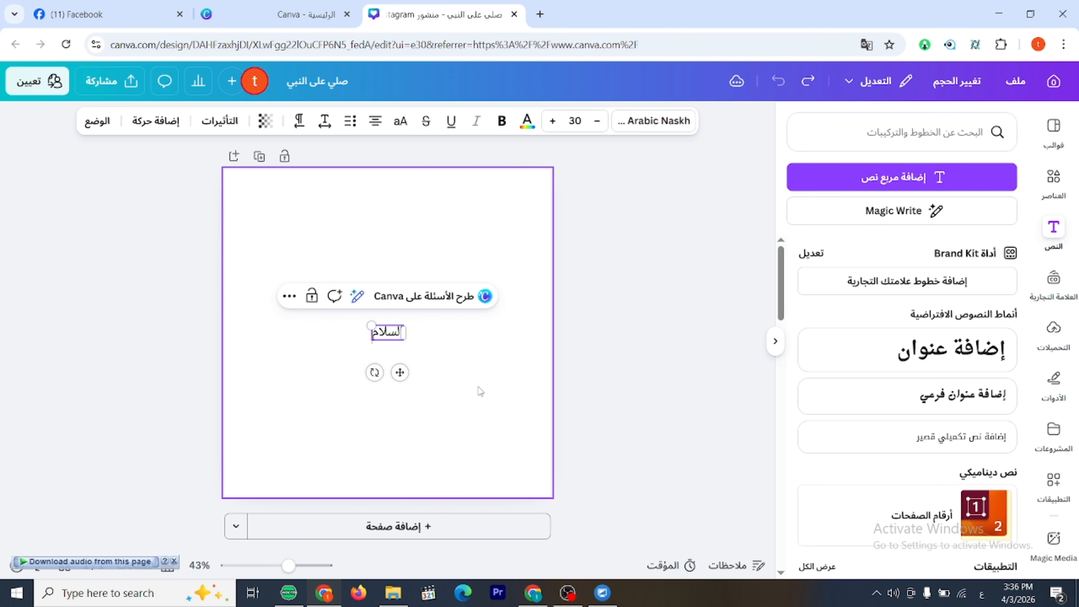
pyautogui.write(' عليكم')
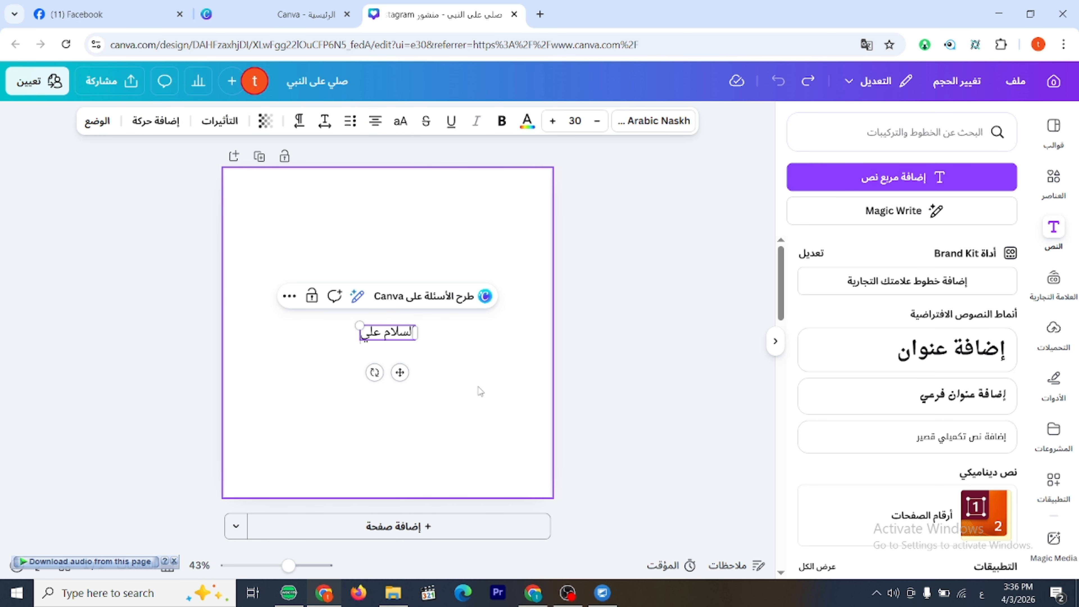
pyautogui.click(481, 402)
# Enlarge "السلام عليكم" to a font size of about 104 and make it bold.
pyautogui.click(382, 336)
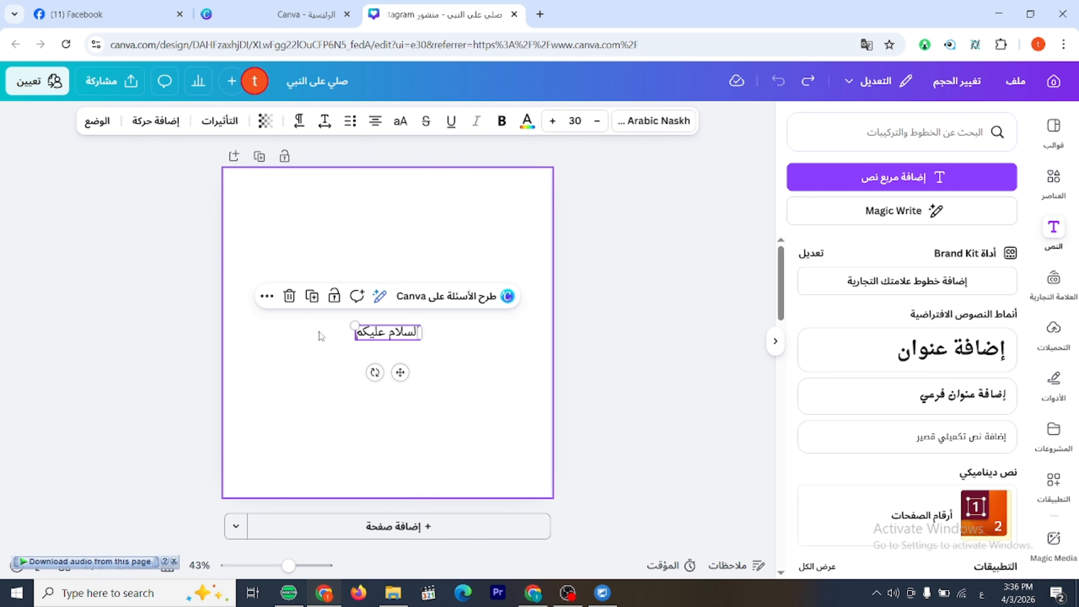
pyautogui.moveTo(354, 325); pyautogui.dragTo(429, 320)
pyautogui.click(503, 123)
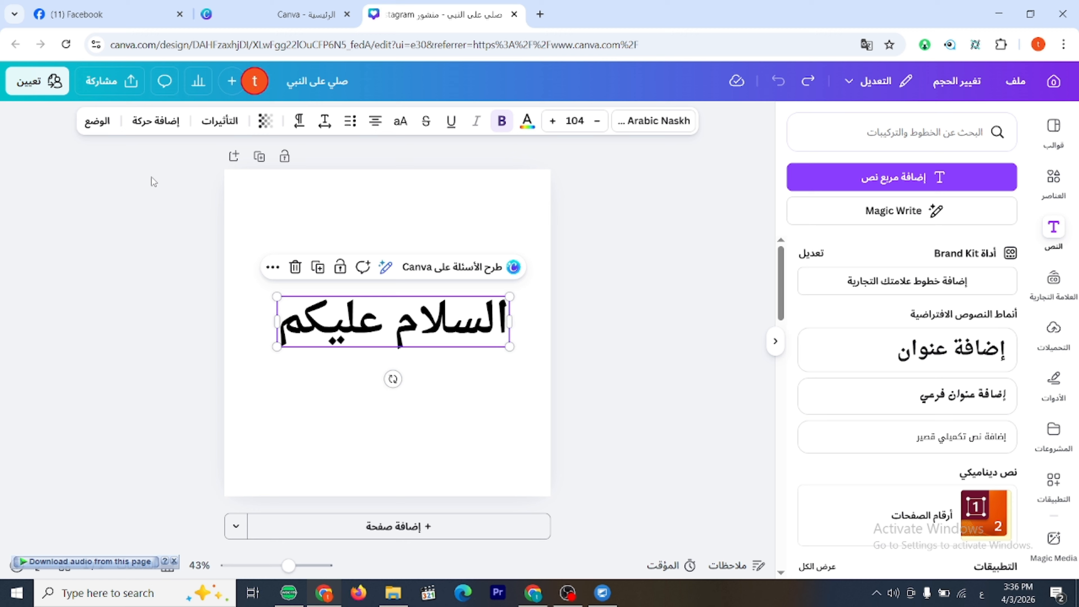
# Look through the animations available for "السلام عليكم" and apply the general "ارتقاء" animation.
pyautogui.click(162, 128)
pyautogui.scroll(-10, 975, 449)
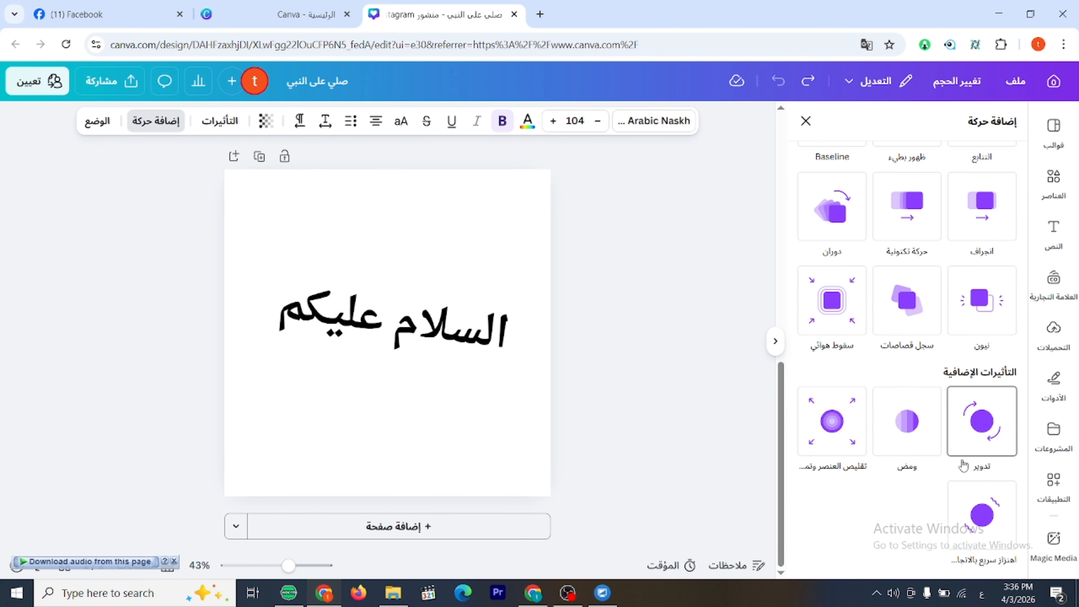
pyautogui.scroll(10, 986, 425)
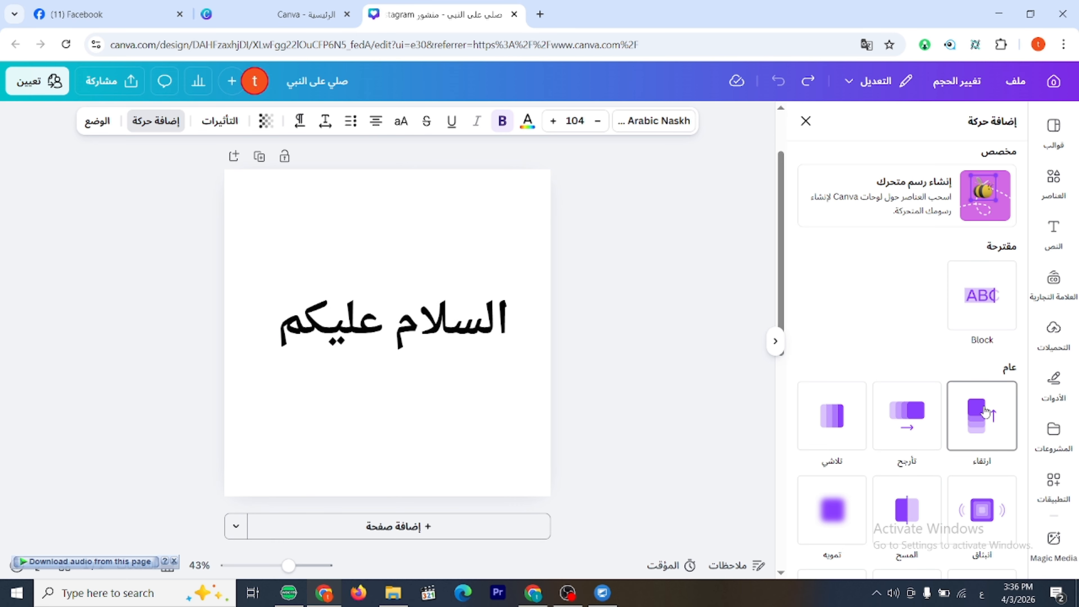
pyautogui.click(985, 411)
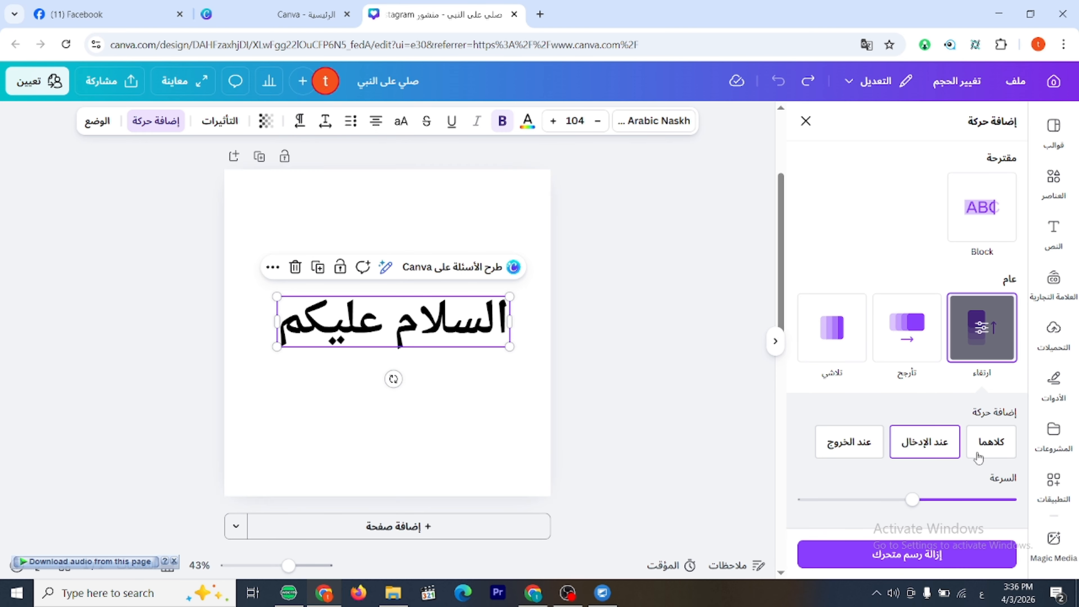
# Try the "ارتقاء" animation on both entry and exit, entry only and exit only, including a much faster speed.
pyautogui.click(999, 450)
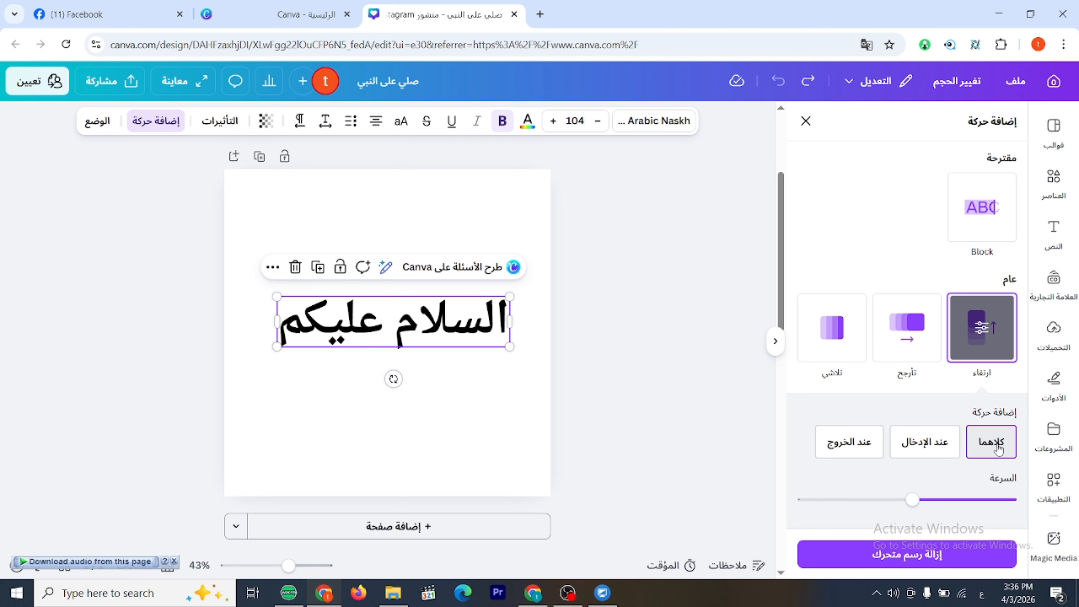
pyautogui.click(934, 449)
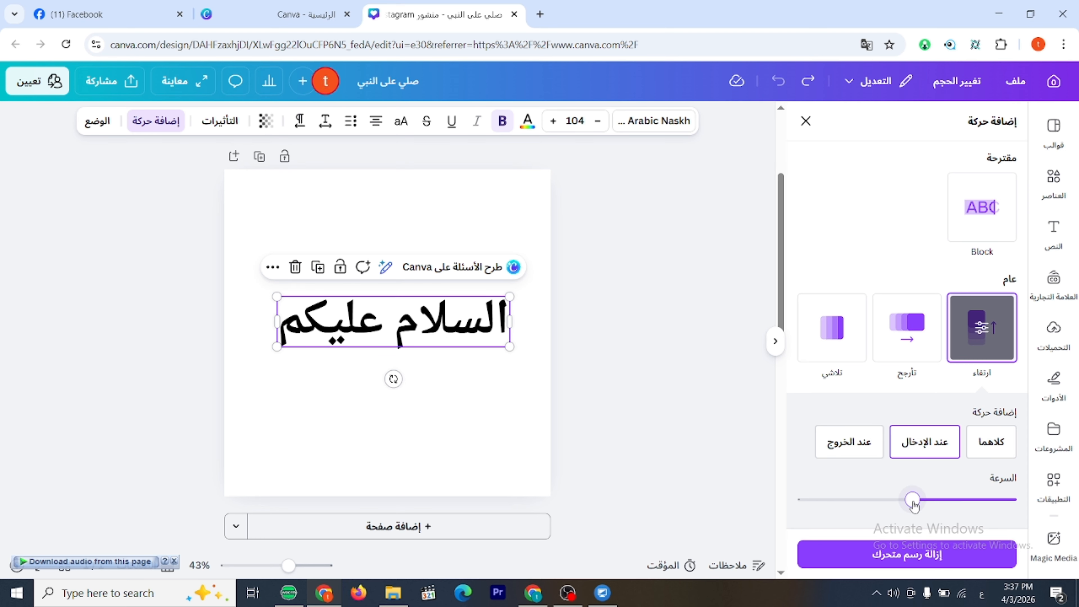
pyautogui.moveTo(914, 505); pyautogui.dragTo(811, 500)
pyautogui.click(991, 447)
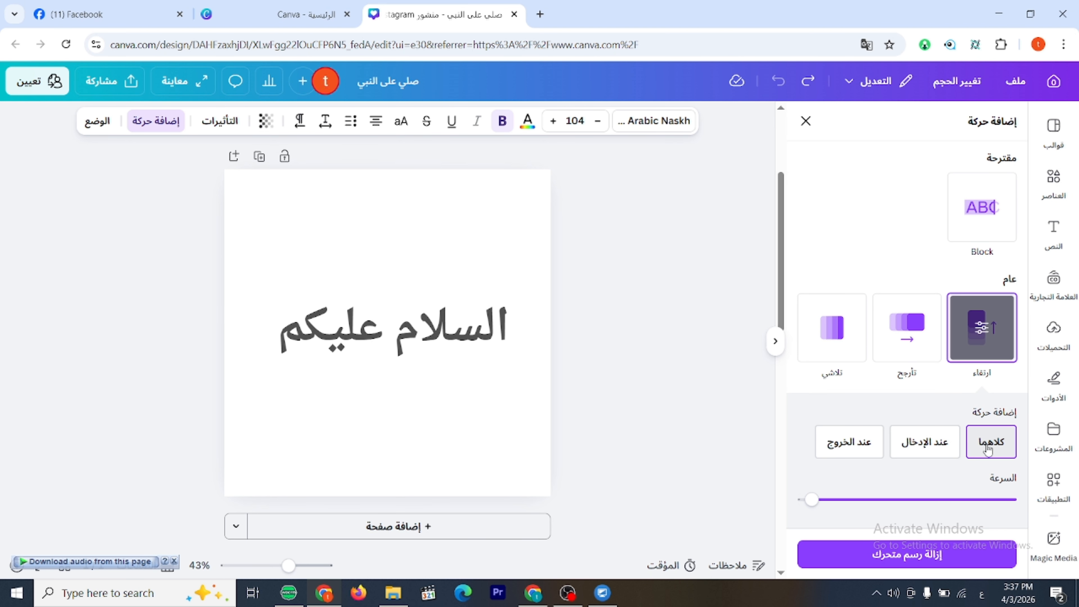
pyautogui.click(858, 443)
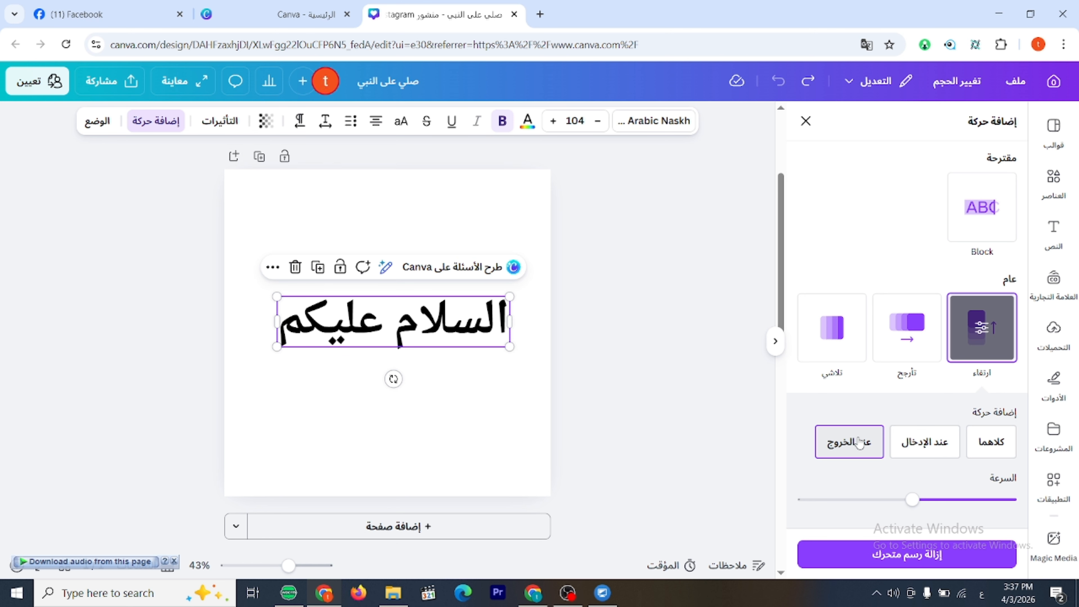
pyautogui.click(895, 440)
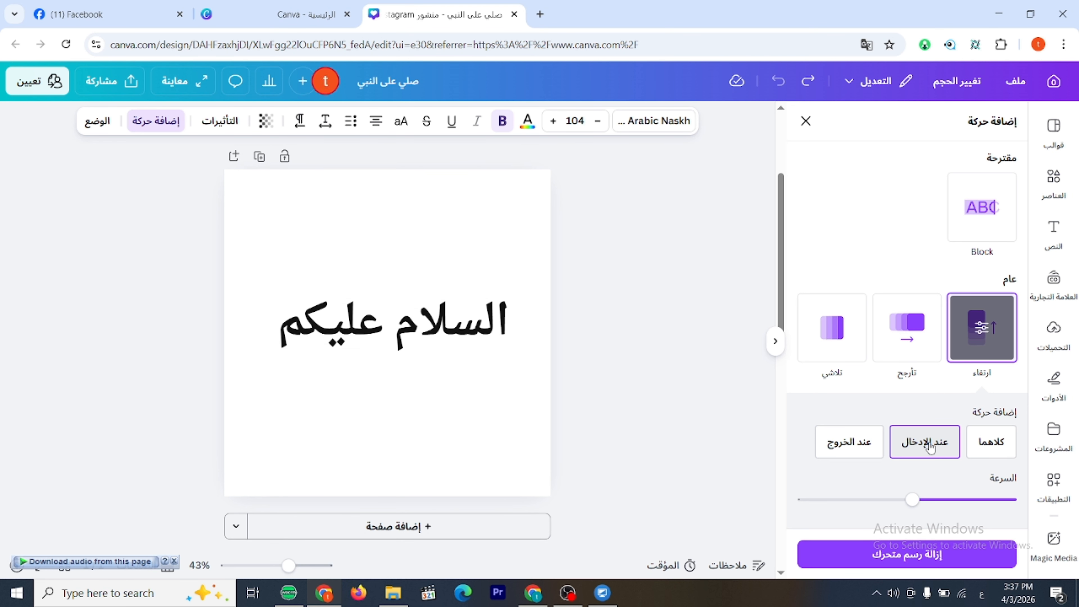
pyautogui.click(850, 448)
pyautogui.click(1009, 450)
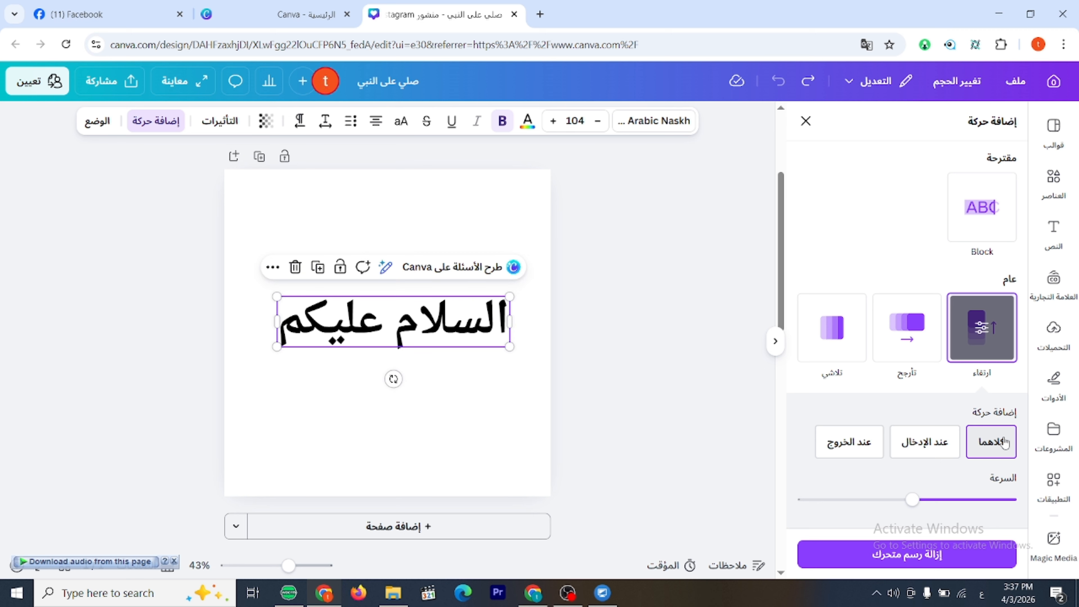
pyautogui.moveTo(913, 501)
pyautogui.mouseDown()
pyautogui.moveTo(985, 500)
pyautogui.moveTo(831, 499)
pyautogui.moveTo(914, 498)
pyautogui.mouseUp()
# Try the "تأرجح" animation on both entry and exit with a slightly slower speed and a rightward direction.
pyautogui.click(908, 317)
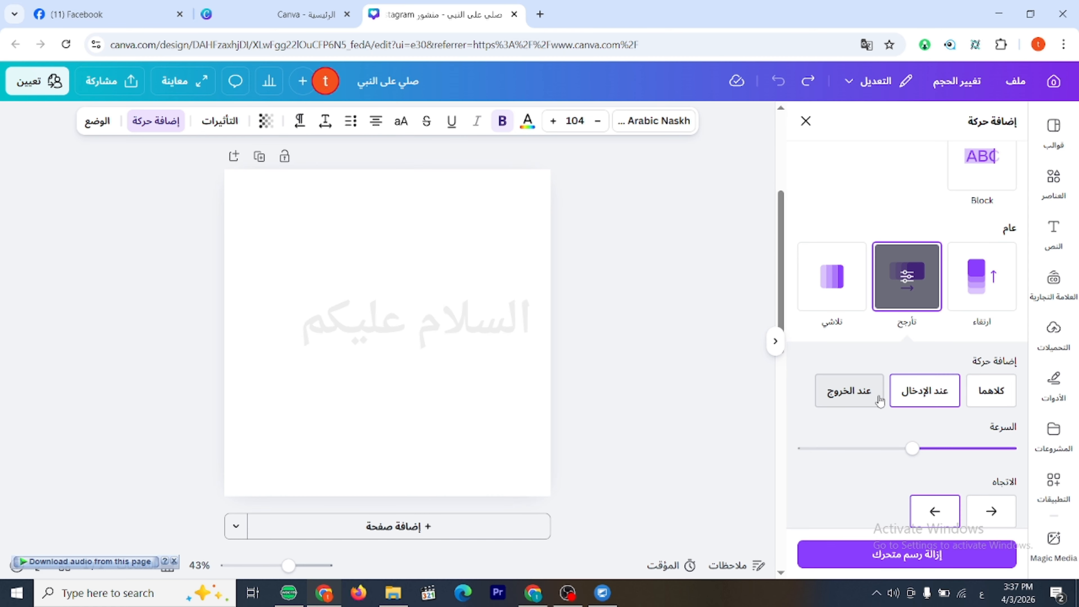
pyautogui.click(869, 398)
pyautogui.click(980, 397)
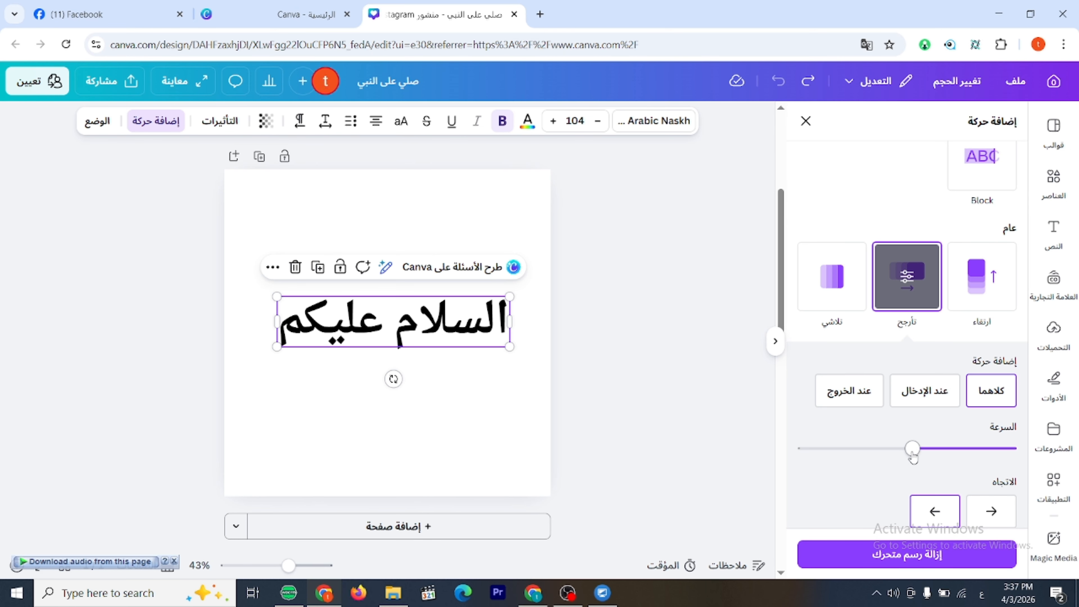
pyautogui.moveTo(912, 455); pyautogui.dragTo(939, 454)
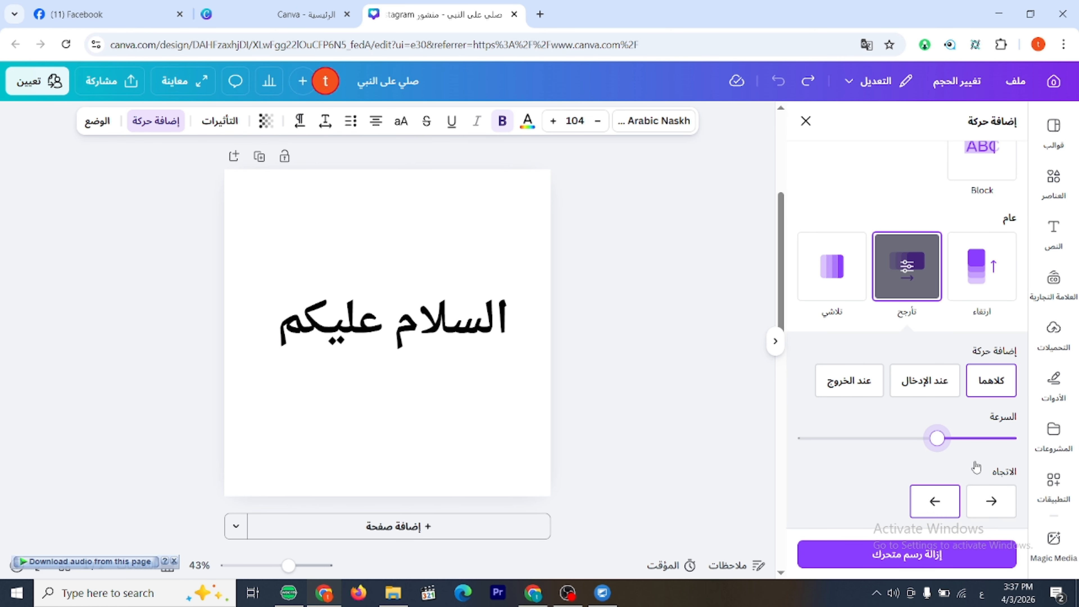
pyautogui.scroll(-2, 939, 447)
pyautogui.click(1005, 446)
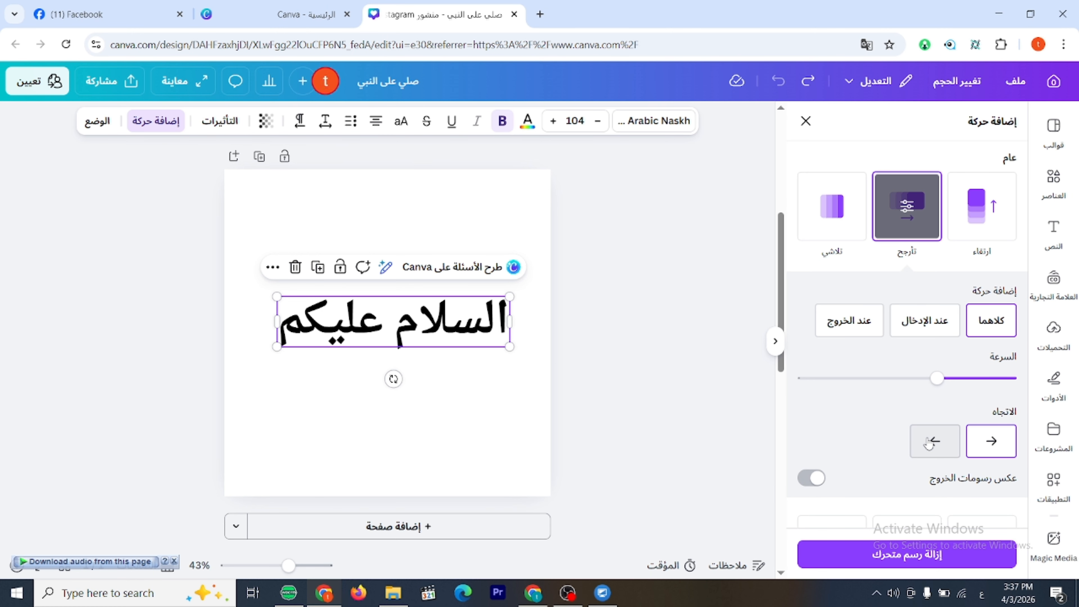
pyautogui.click(935, 441)
pyautogui.click(992, 441)
# Try the "تلاشي" animation on "السلام عليكم", and apply the "انبثاق" animation instead.
pyautogui.scroll(4, 895, 368)
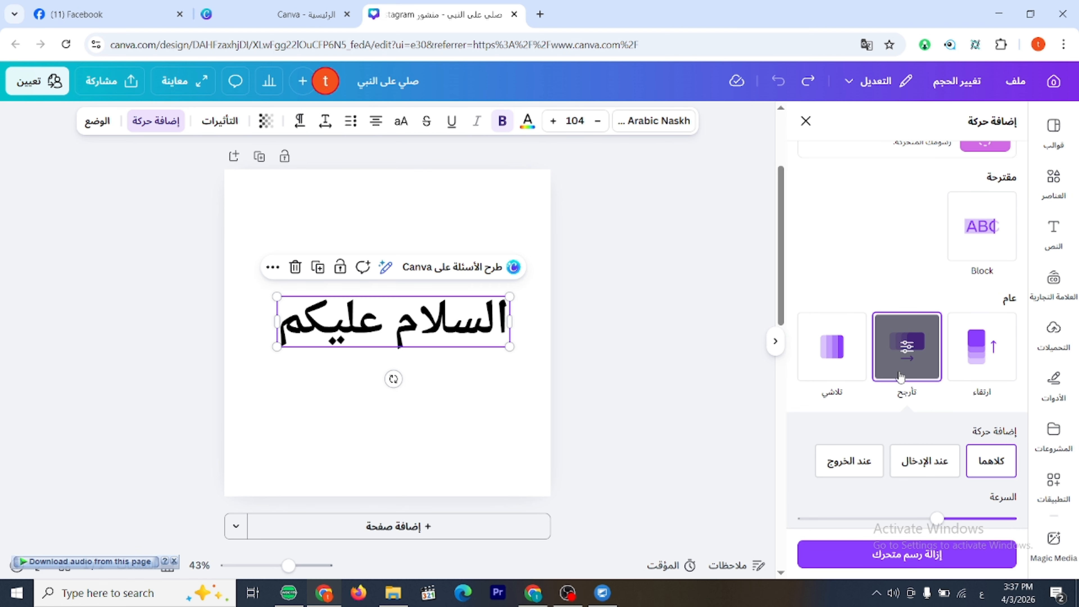
pyautogui.click(826, 369)
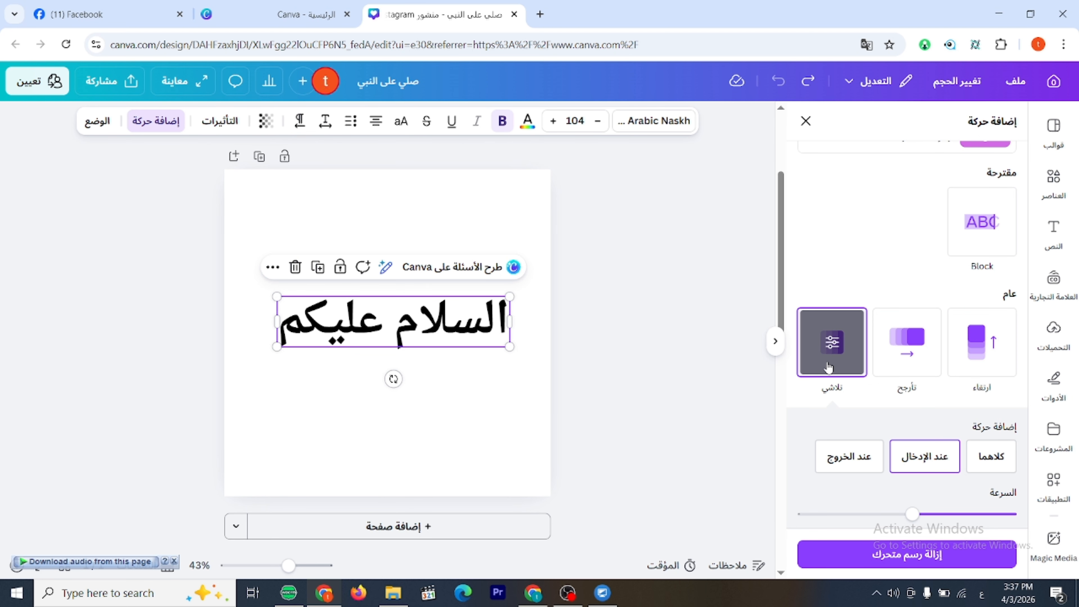
pyautogui.scroll(-5, 846, 323)
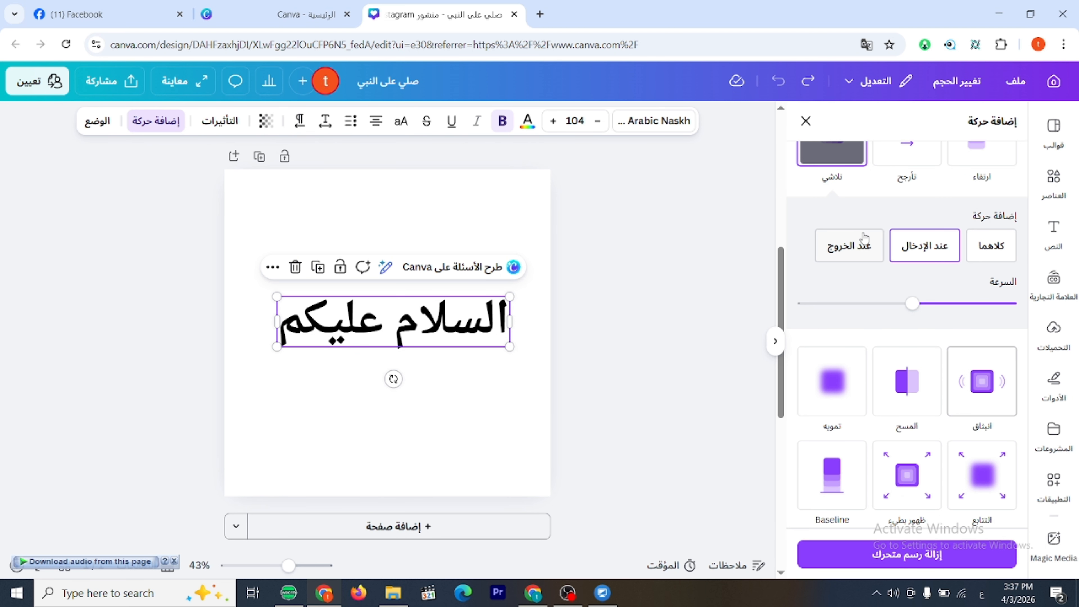
pyautogui.scroll(-2, 864, 236)
pyautogui.click(985, 309)
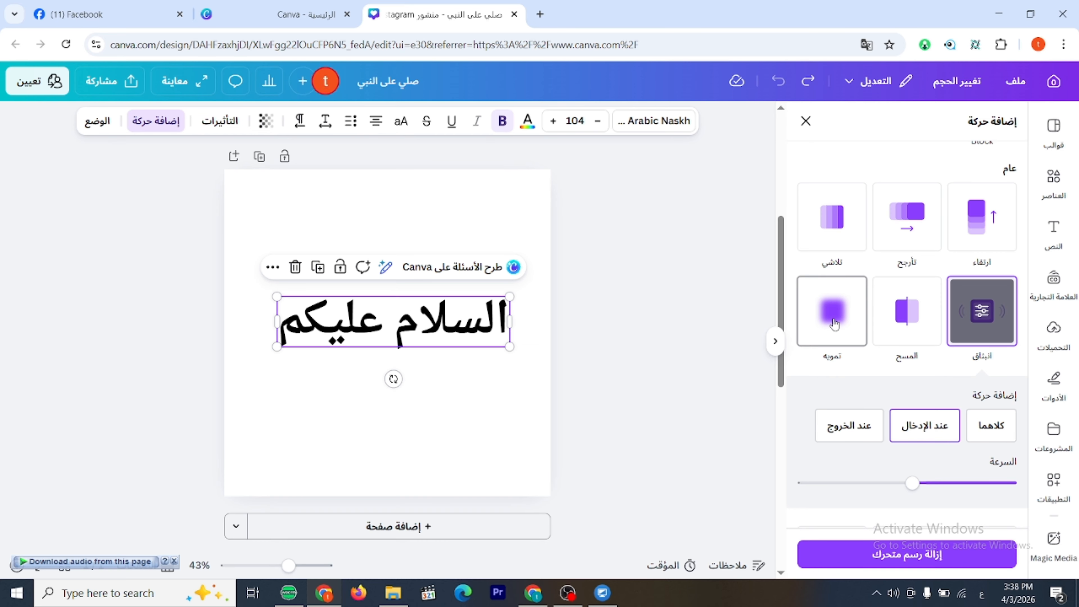
# Preview the "ظهور بطيء", "انجراف", "حركة تكتونية", "دوران" and "نيون" animations on "السلام عليكم".
pyautogui.scroll(-5, 835, 324)
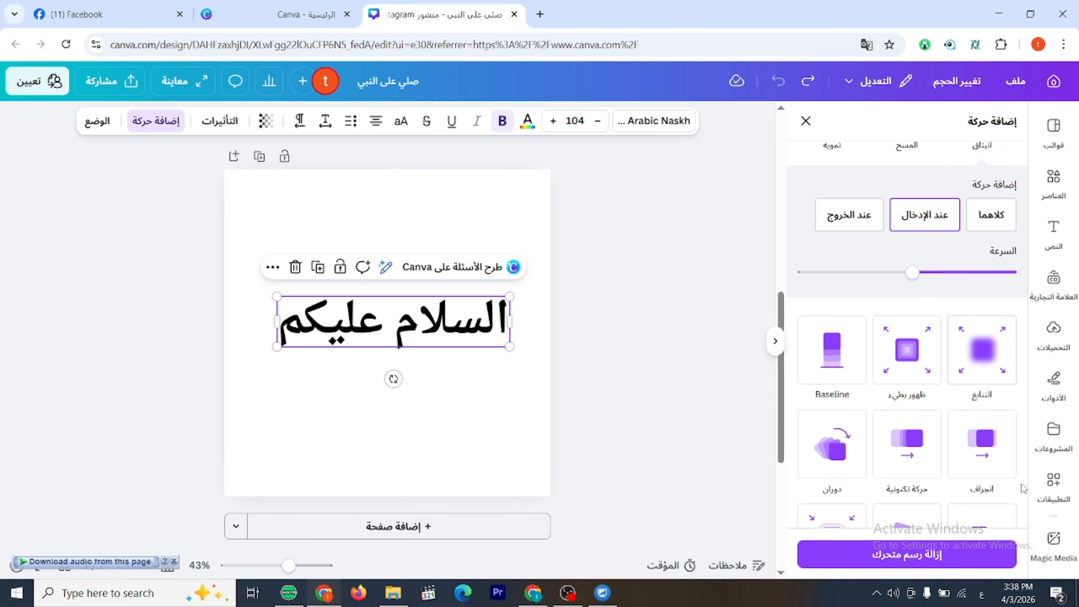
pyautogui.click(922, 368)
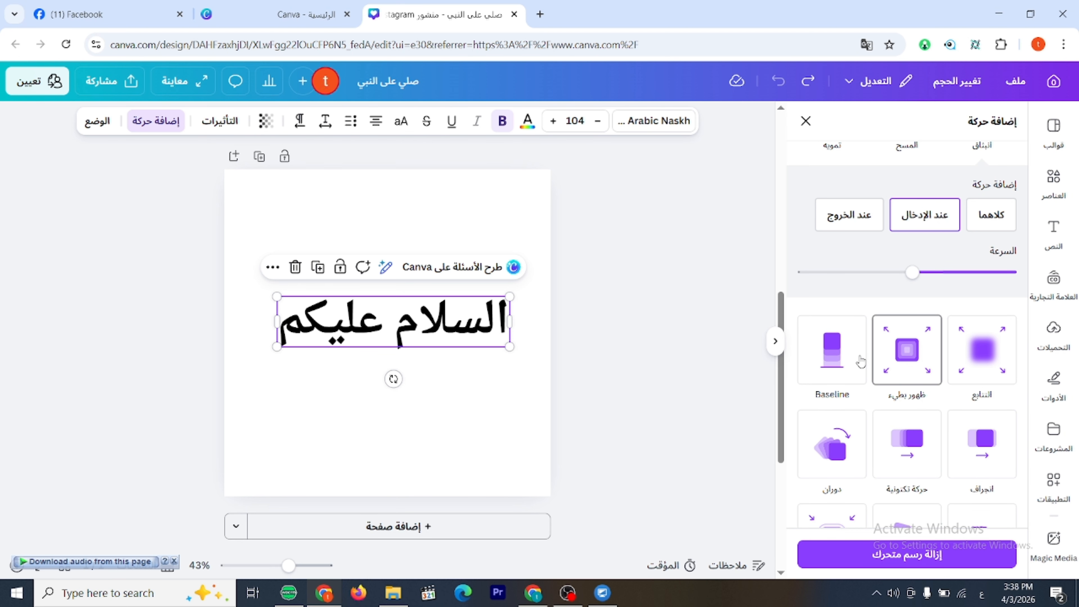
pyautogui.click(983, 447)
pyautogui.scroll(-3, 1002, 315)
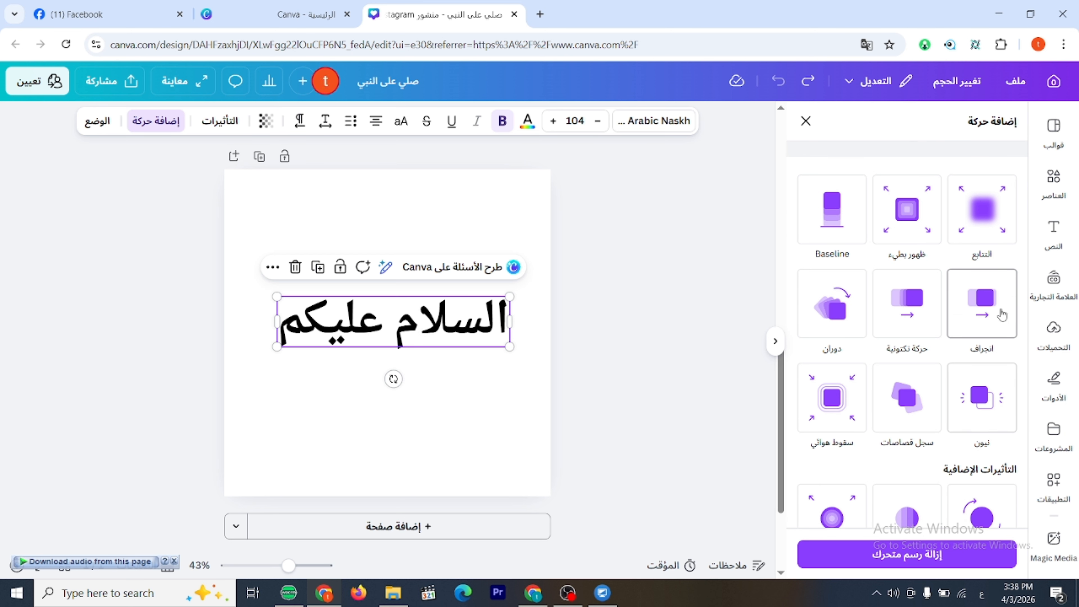
pyautogui.click(891, 306)
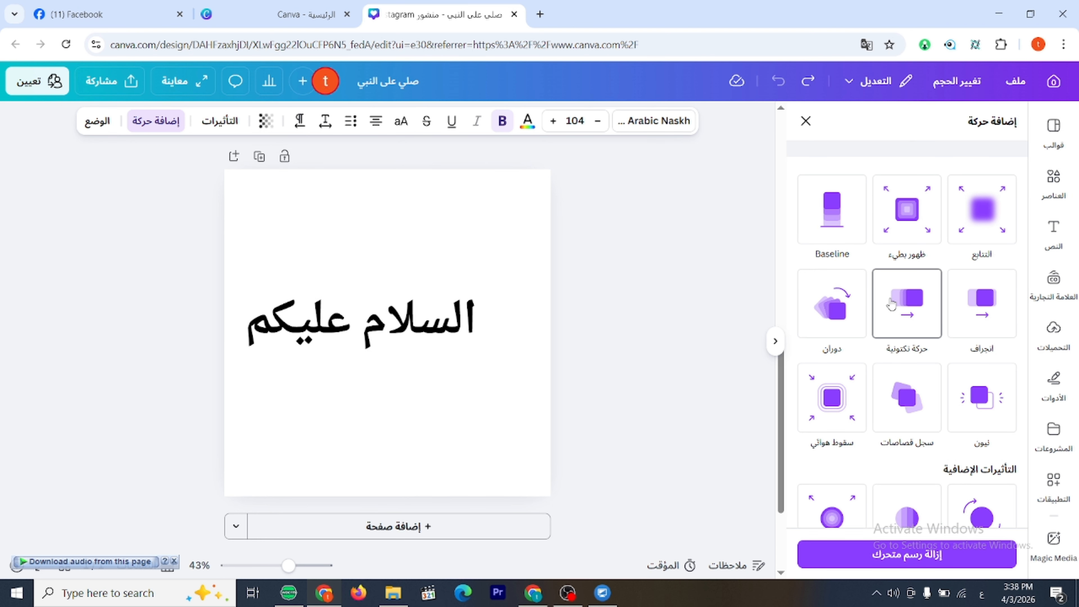
pyautogui.click(831, 314)
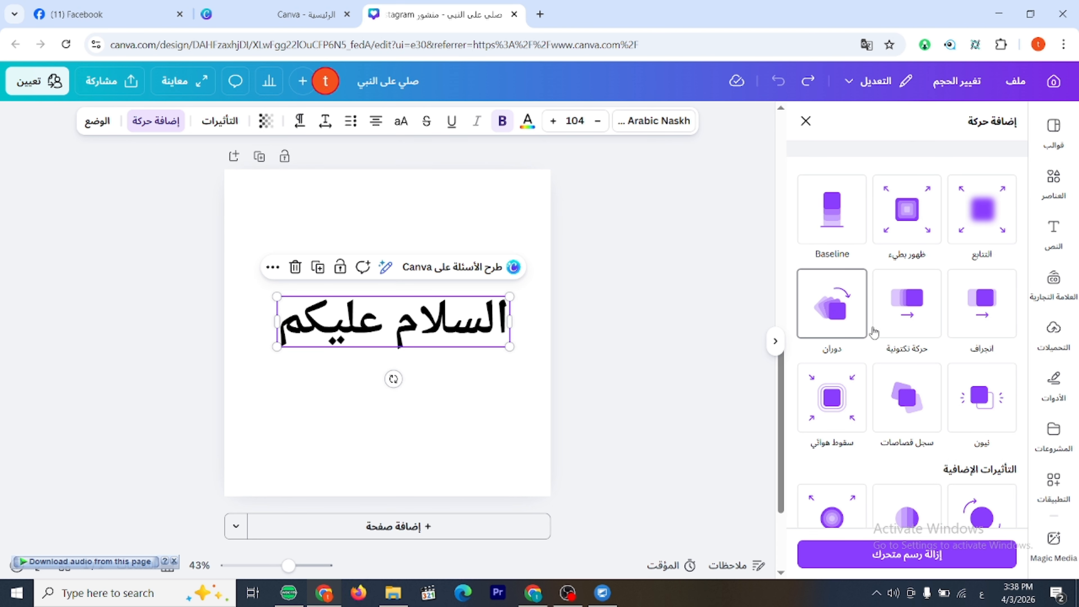
pyautogui.click(983, 419)
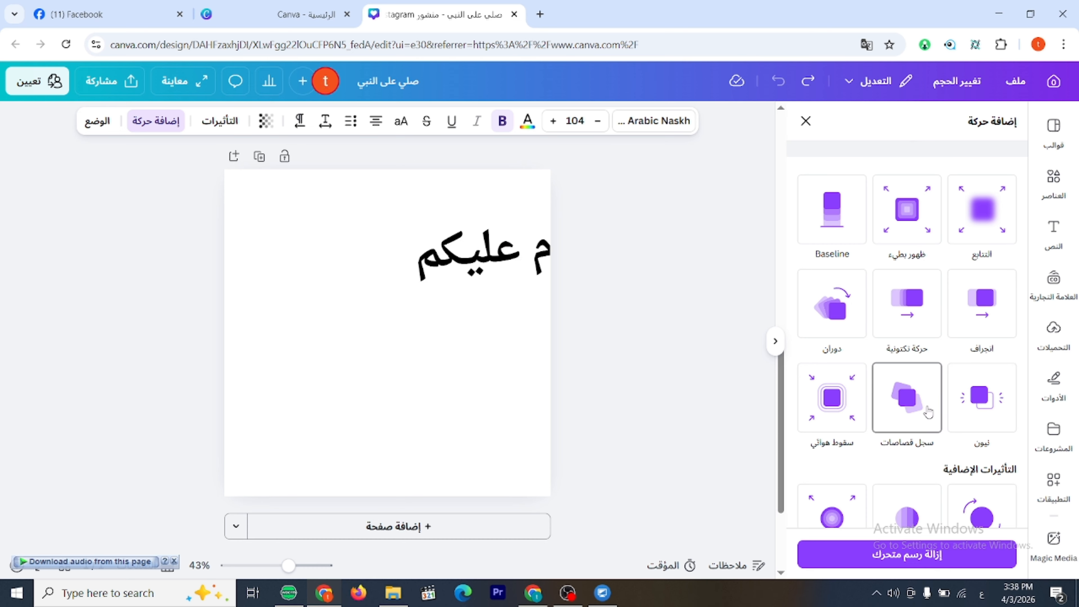
# Apply the additional "تدوير" animation effect to "السلام عليكم" and increase its speed.
pyautogui.scroll(-3, 947, 412)
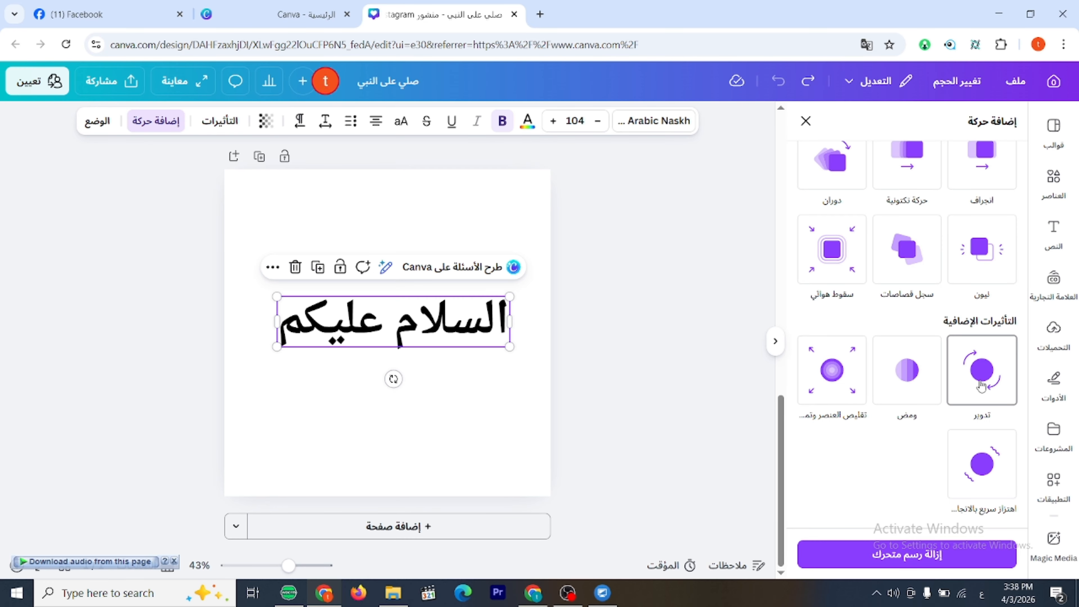
pyautogui.click(981, 386)
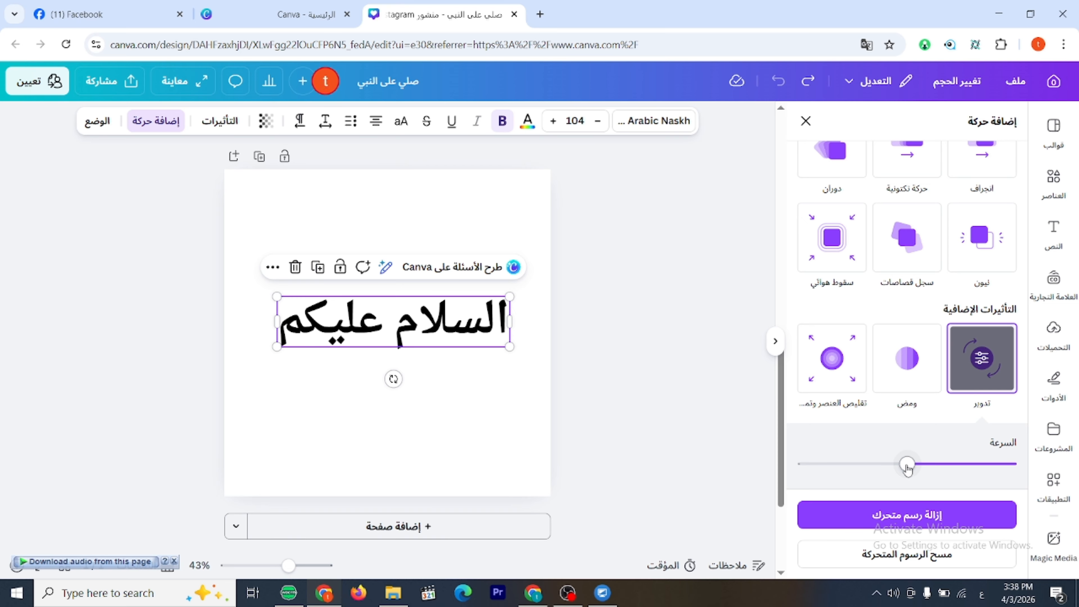
pyautogui.moveTo(907, 465); pyautogui.dragTo(836, 465)
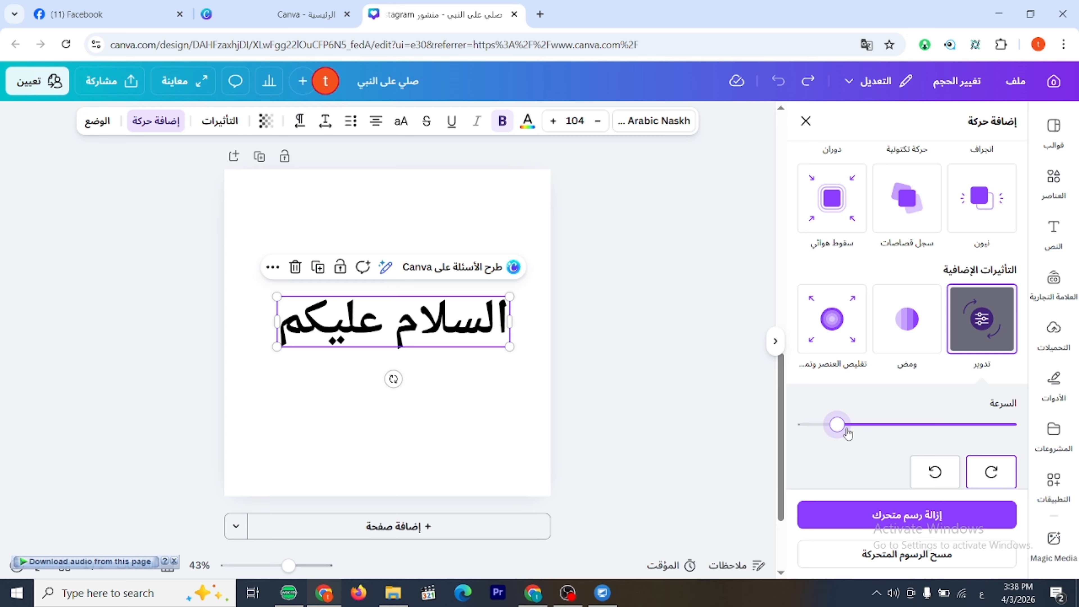
# Raise the "تدوير" effect's speed to near maximum and add the "ومض" and "تقليص العنصر" additional effects to "السلام عليكم".
pyautogui.moveTo(847, 433); pyautogui.dragTo(866, 426)
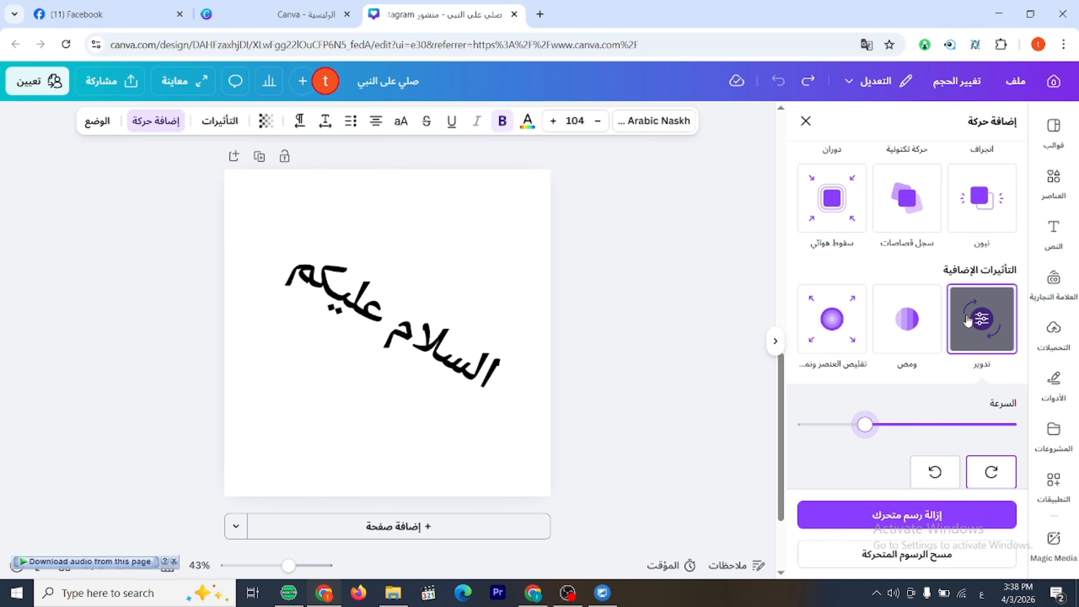
pyautogui.moveTo(865, 425); pyautogui.dragTo(804, 425)
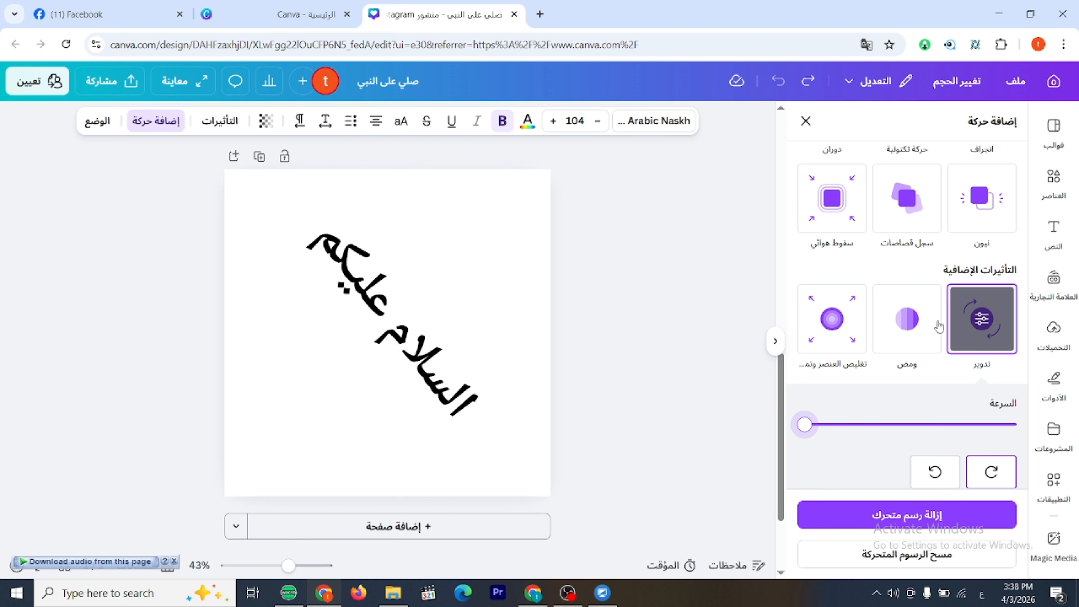
pyautogui.click(926, 318)
pyautogui.click(836, 330)
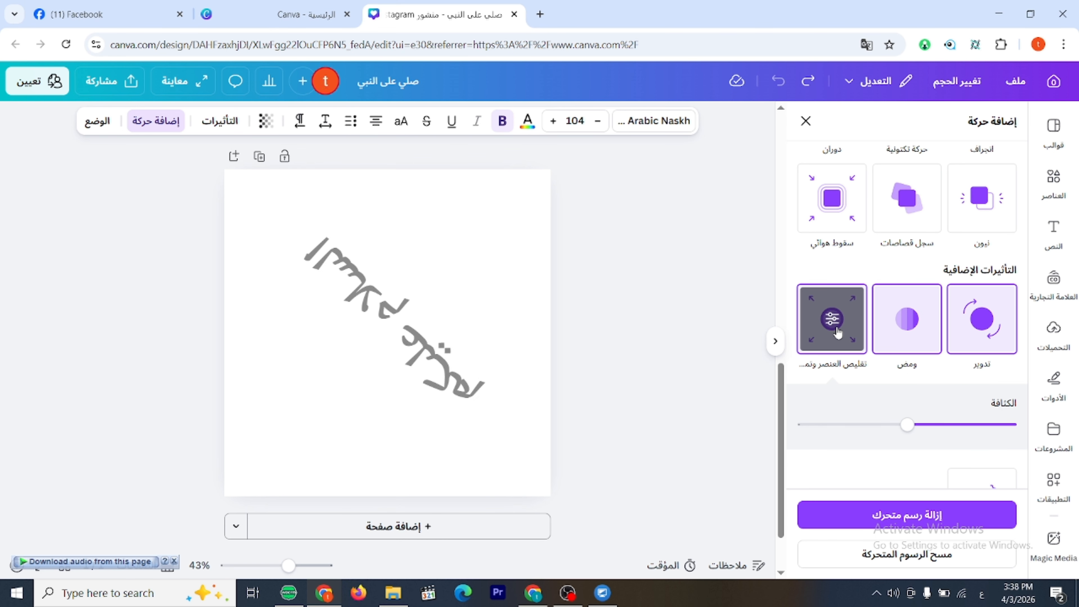
pyautogui.scroll(-2, 886, 414)
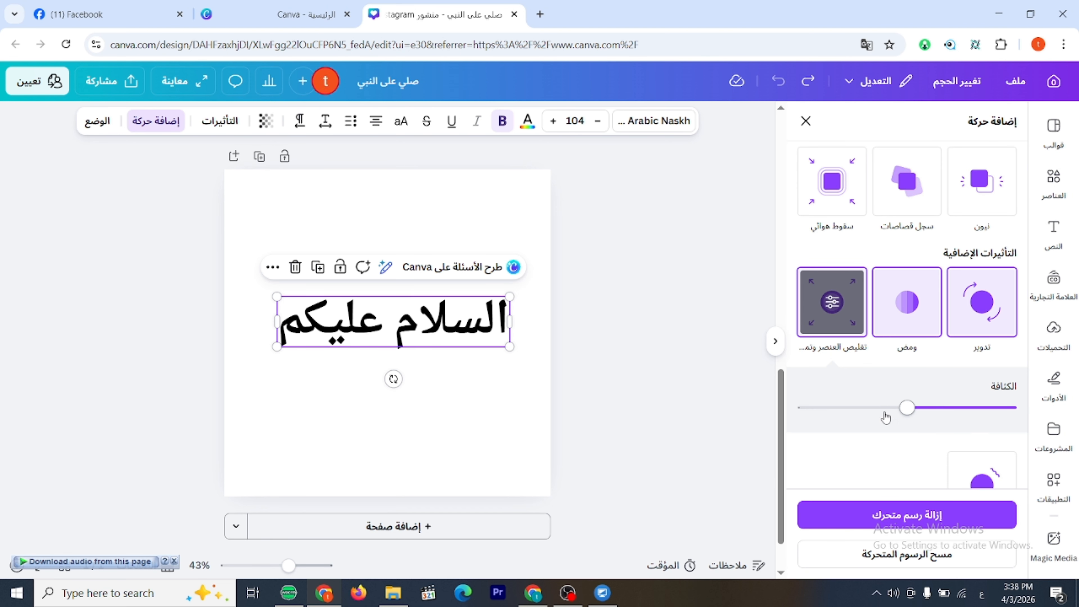
pyautogui.scroll(3, 891, 415)
pyautogui.scroll(10, 891, 415)
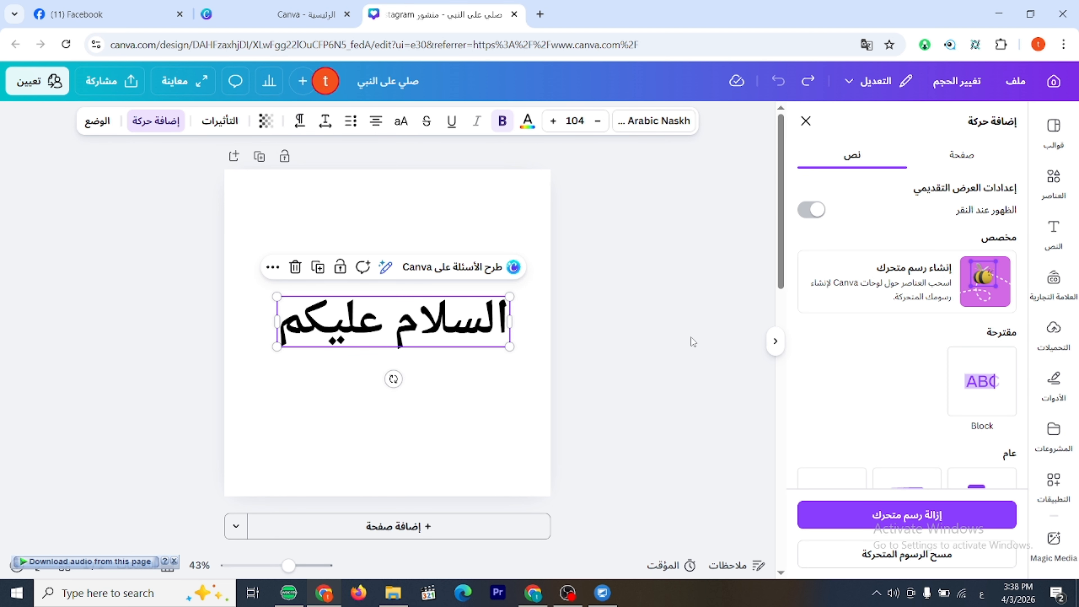
# Try aligning "السلام عليكم" to the page's top and left edges, and centre it on the page vertically and horizontally.
pyautogui.click(107, 124)
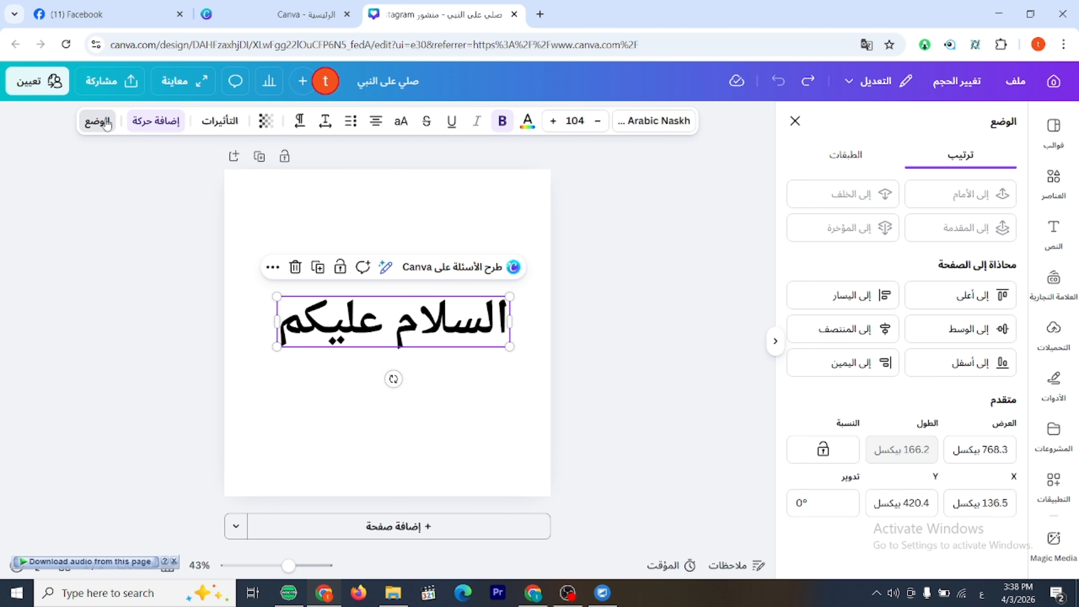
pyautogui.click(99, 126)
pyautogui.click(986, 303)
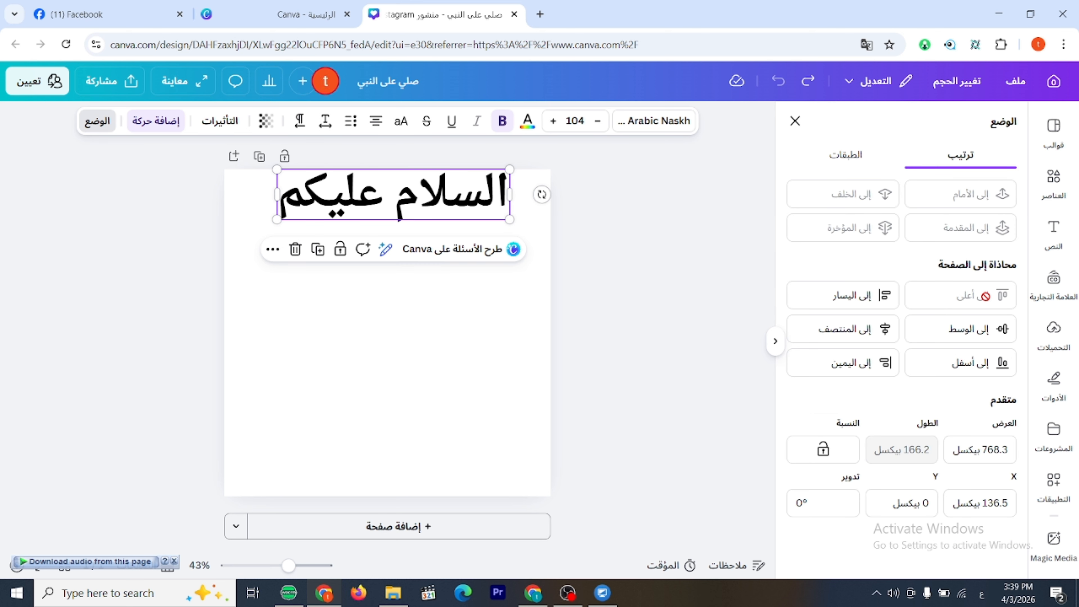
pyautogui.click(862, 298)
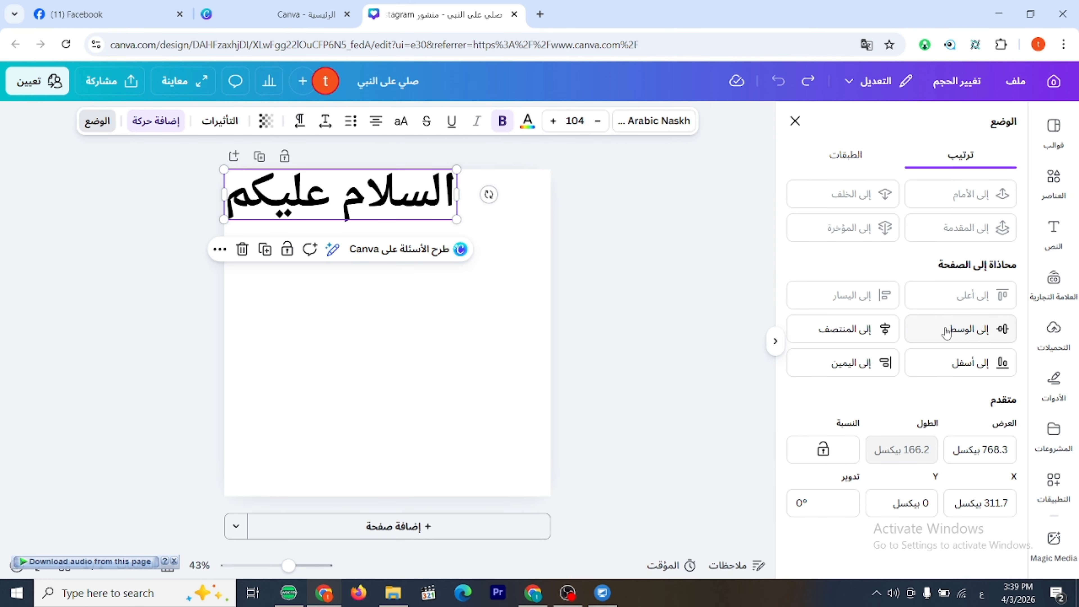
pyautogui.click(985, 336)
pyautogui.click(895, 336)
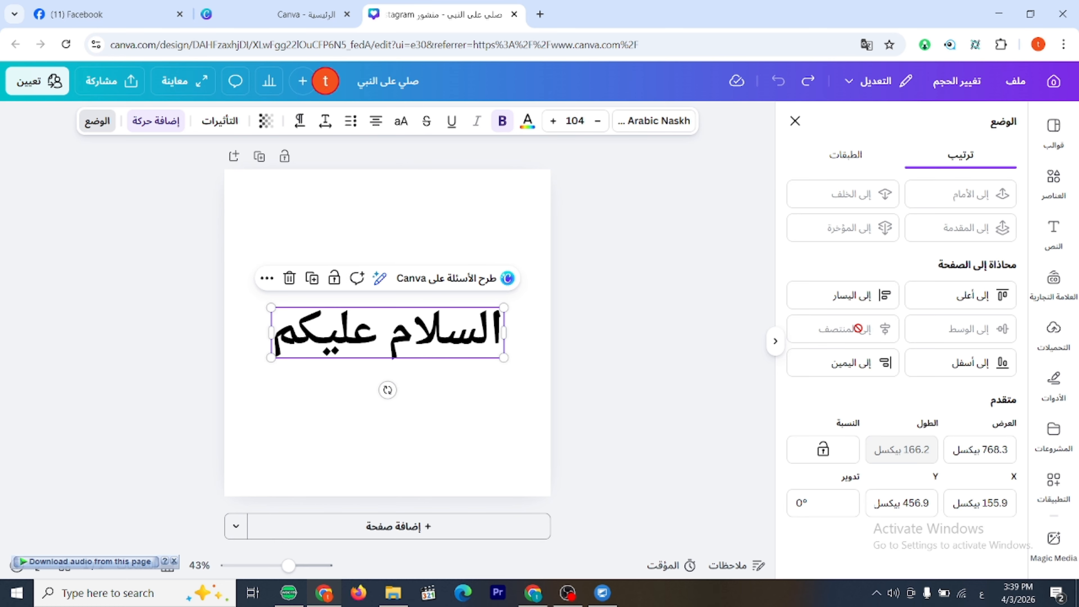
# Try aligning "السلام عليكم" to the page's bottom and right edges, and move it back to the page centre.
pyautogui.click(977, 367)
pyautogui.click(852, 365)
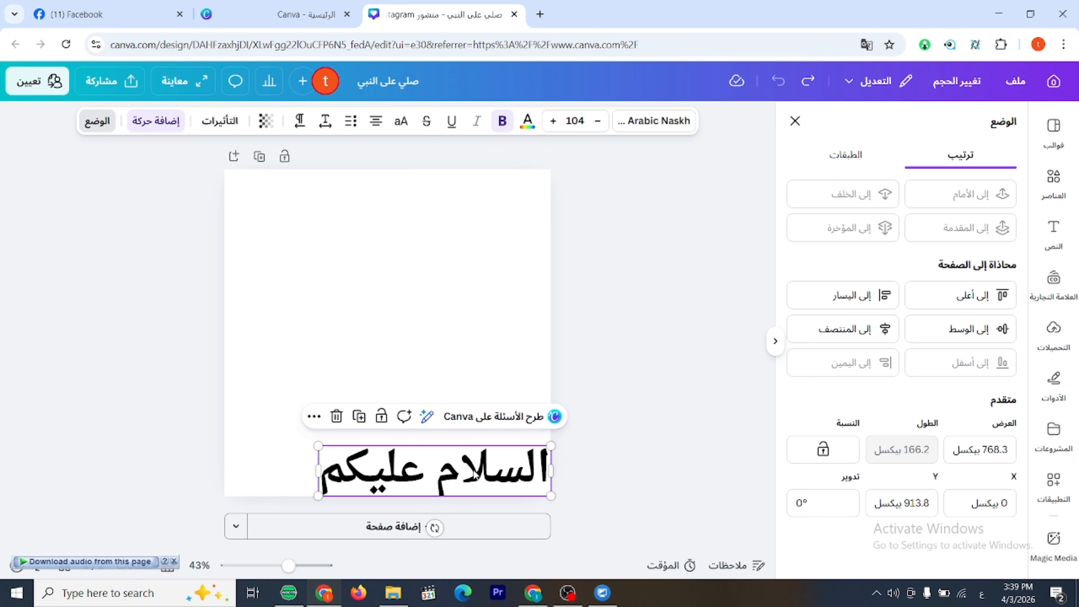
pyautogui.moveTo(474, 475); pyautogui.dragTo(428, 337)
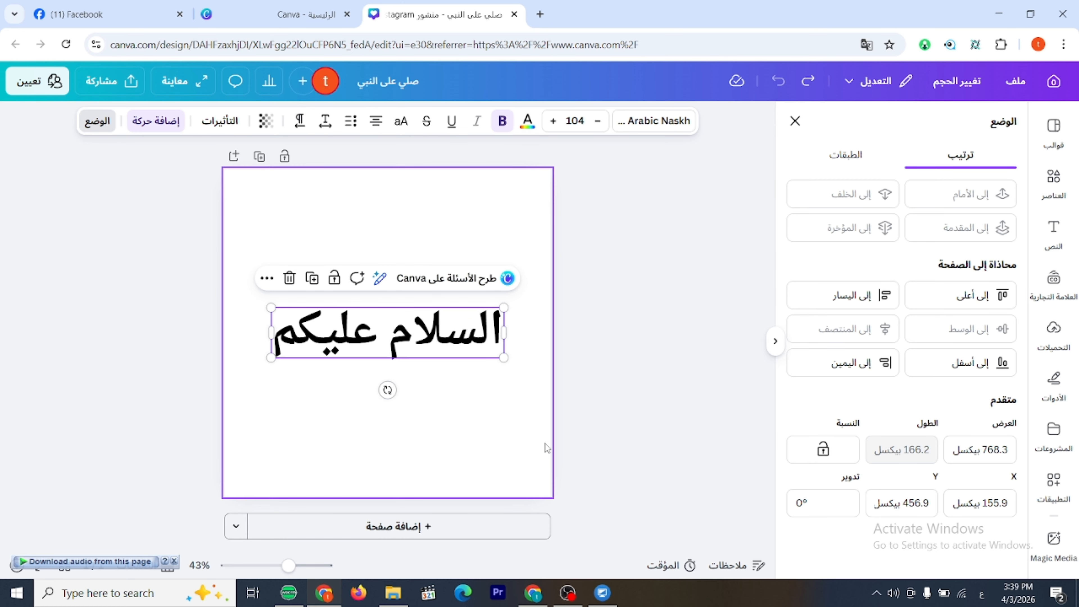
pyautogui.click(637, 319)
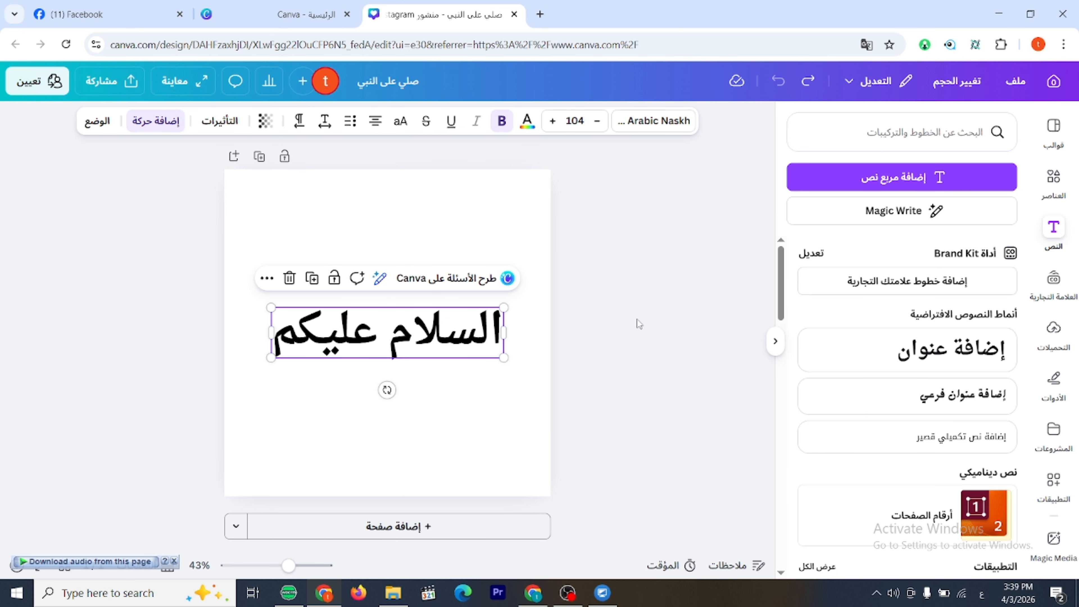